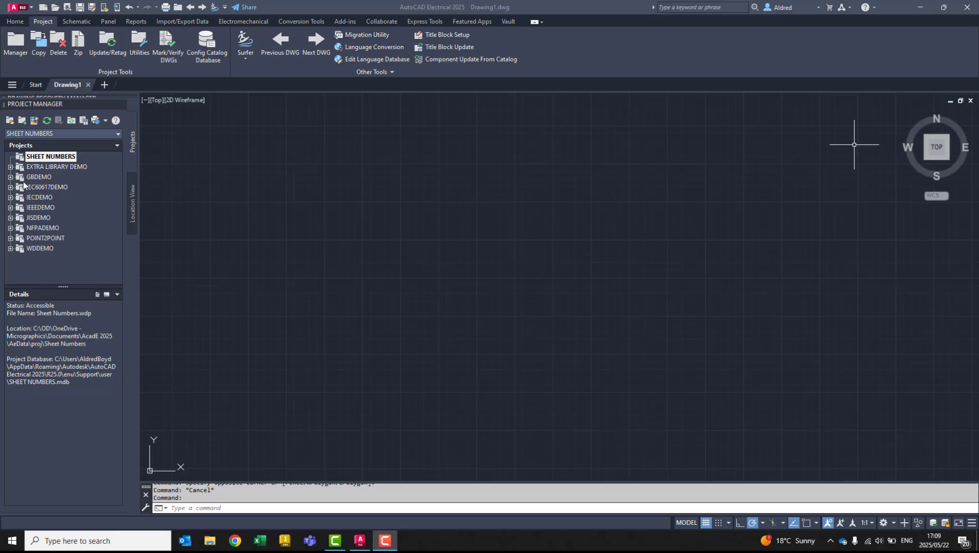
- Create a new drawing named Sheet 1 in the SHEET NUMBERS project from the default template
{"action": "right_click", "coordinate": [41, 158]}
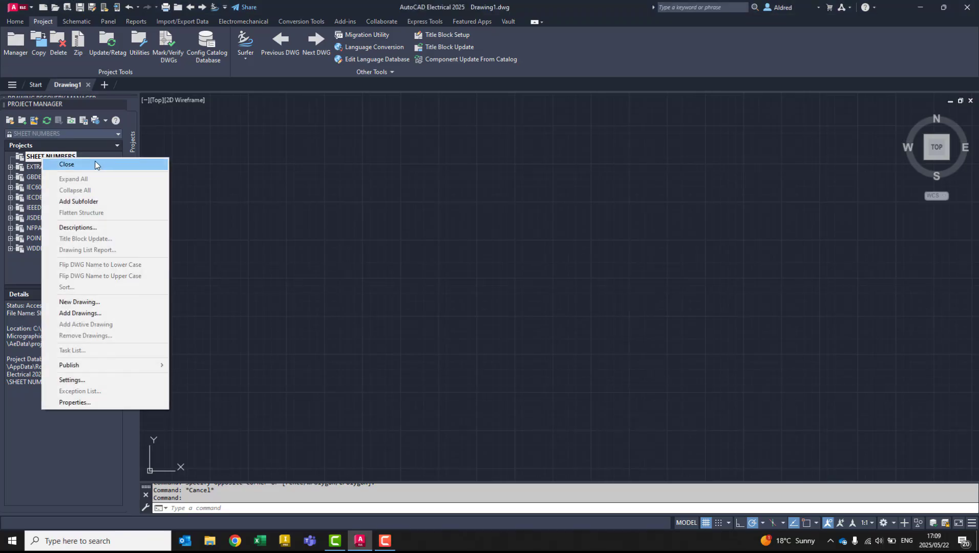
{"action": "left_click", "coordinate": [81, 301]}
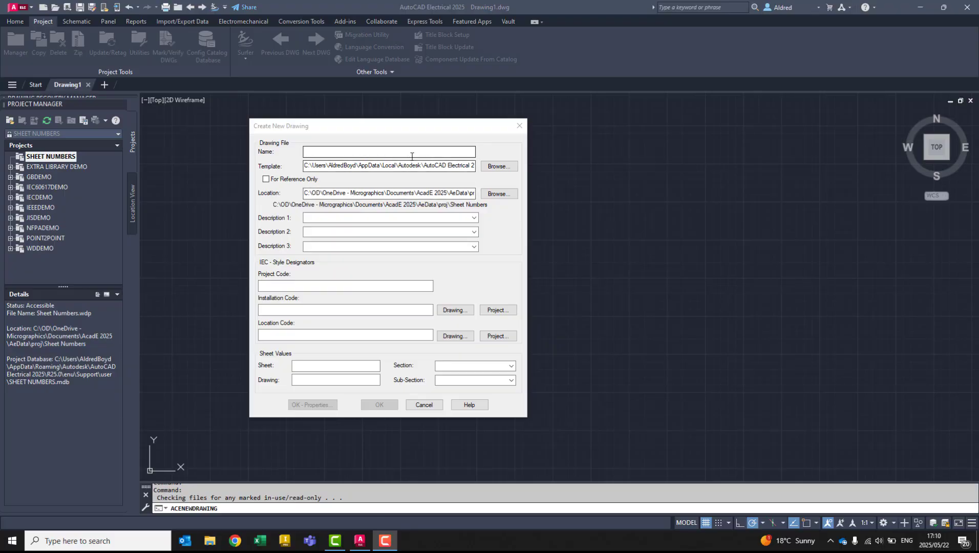
{"action": "left_click", "coordinate": [411, 151]}
{"action": "type", "text": "Sheet 1"}
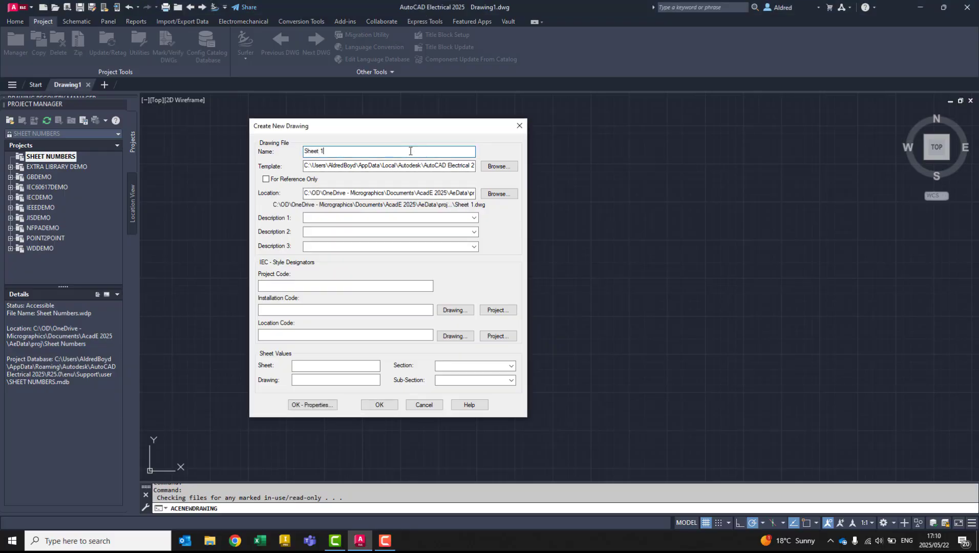
{"action": "key", "text": "Return"}
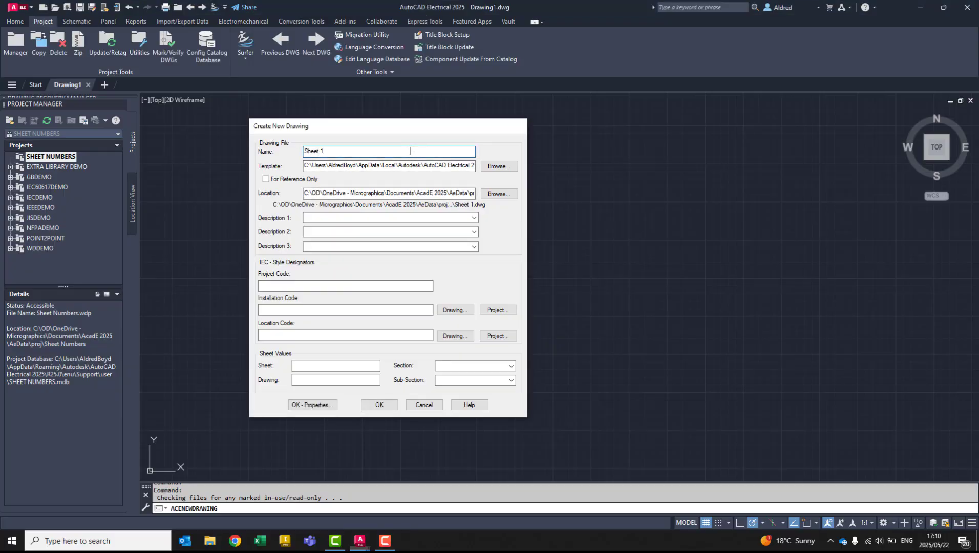
{"action": "left_click", "coordinate": [510, 290]}
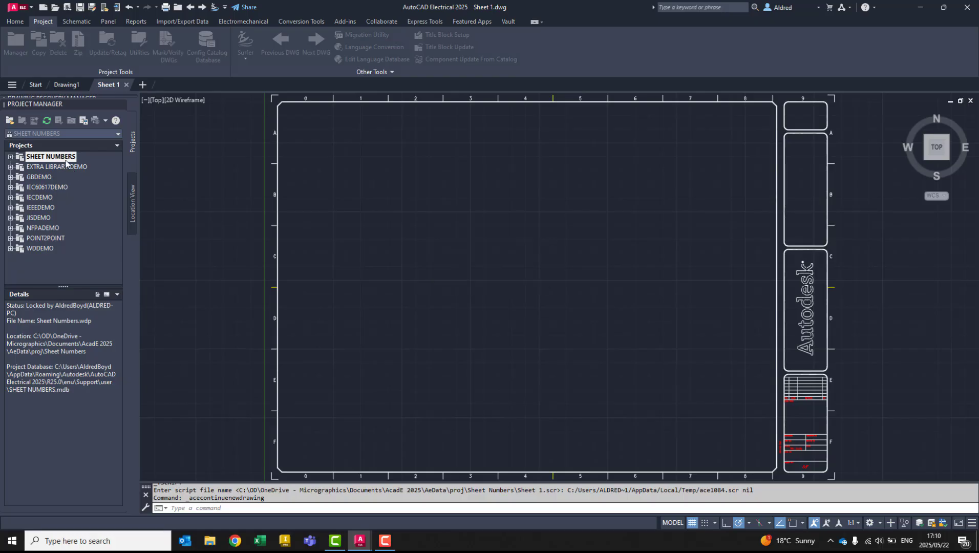
- Examine the X Zones setup in the drawing format properties of Sheet 1.dwg, and leave without changes
{"action": "left_click", "coordinate": [11, 156]}
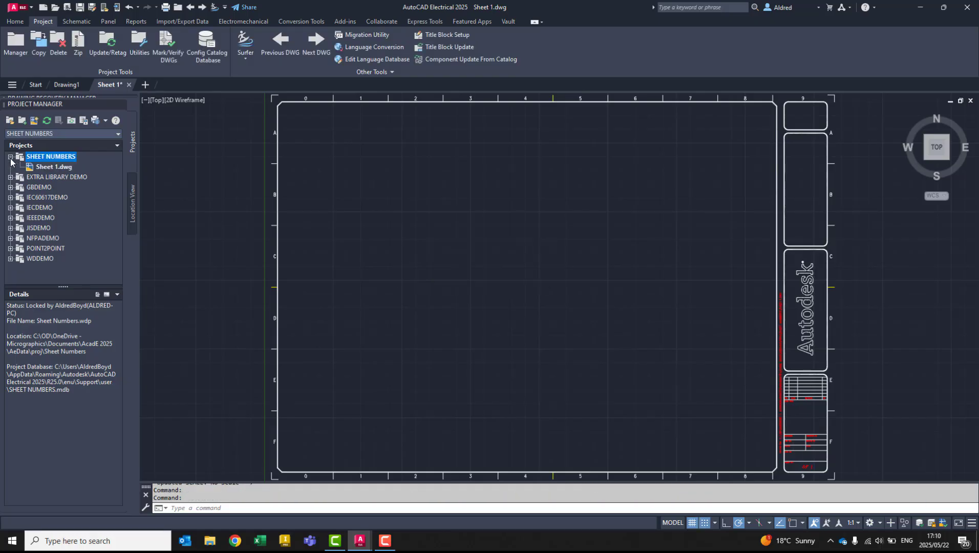
{"action": "right_click", "coordinate": [48, 167]}
{"action": "mouse_move", "coordinate": [104, 253]}
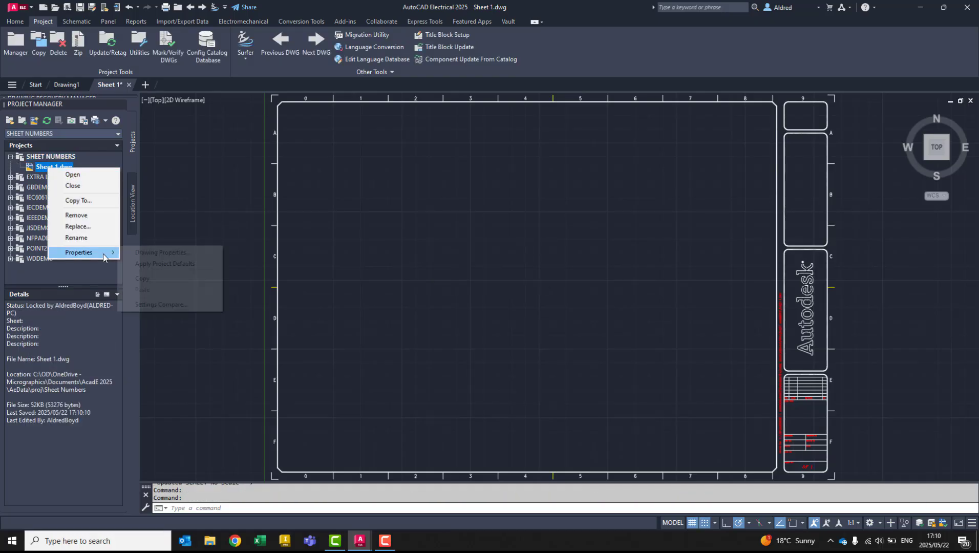
{"action": "left_click", "coordinate": [173, 252]}
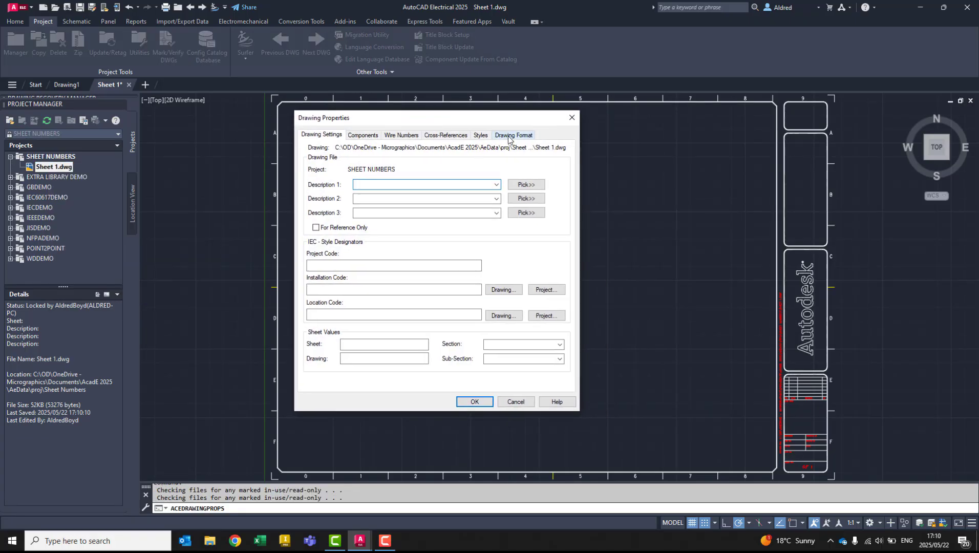
{"action": "left_click", "coordinate": [511, 137]}
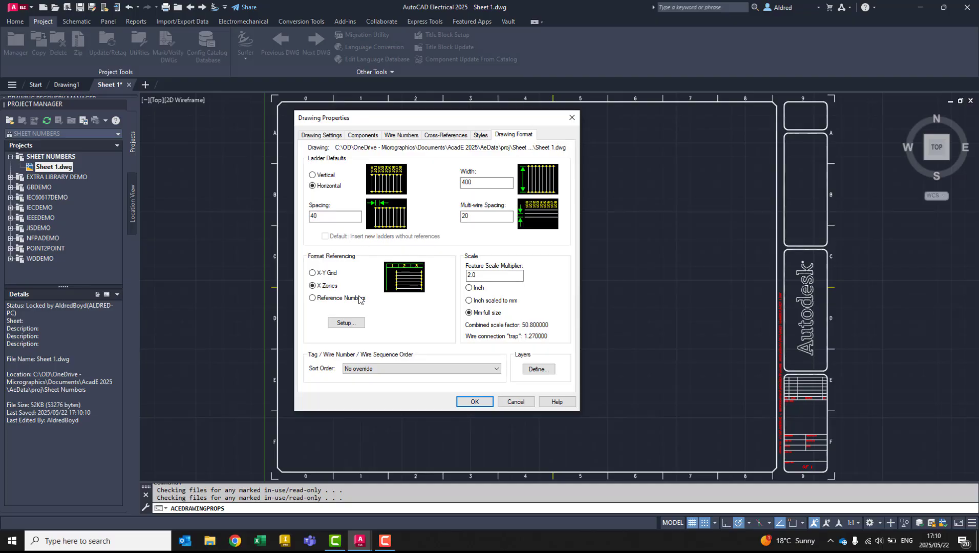
{"action": "left_click", "coordinate": [357, 326]}
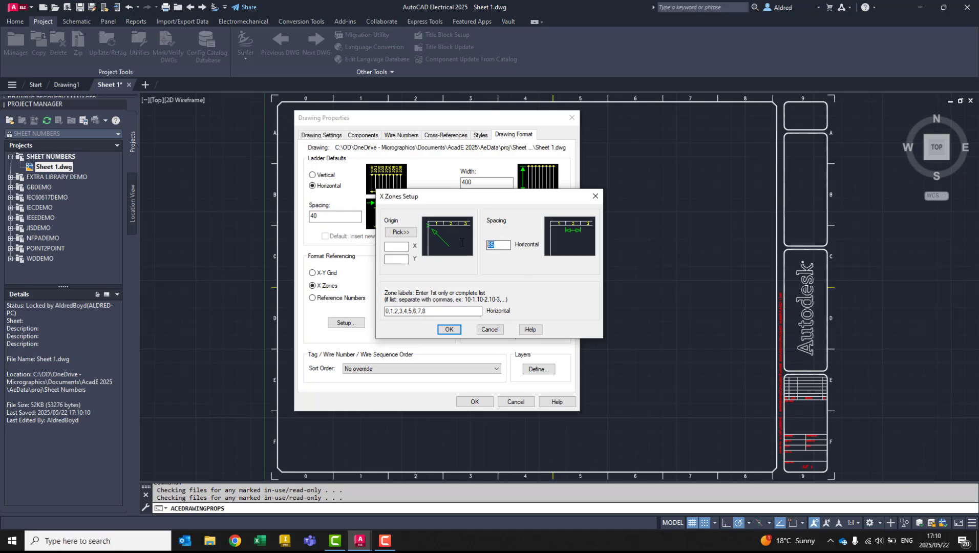
{"action": "left_click", "coordinate": [490, 331]}
{"action": "left_click", "coordinate": [516, 401]}
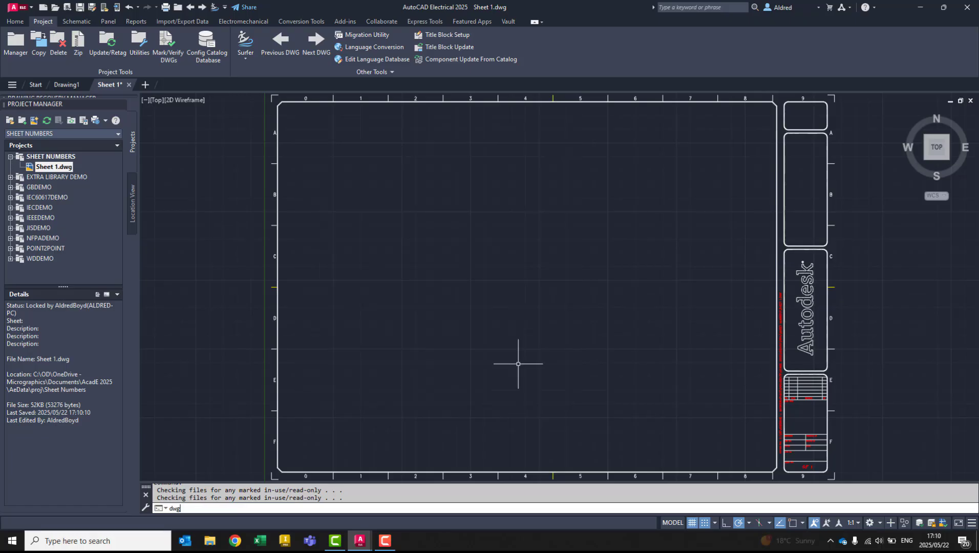
- Check the drawing's length unit with the -DWGUNITS command, then cancel and close the text window
{"action": "type", "text": "DWG"}
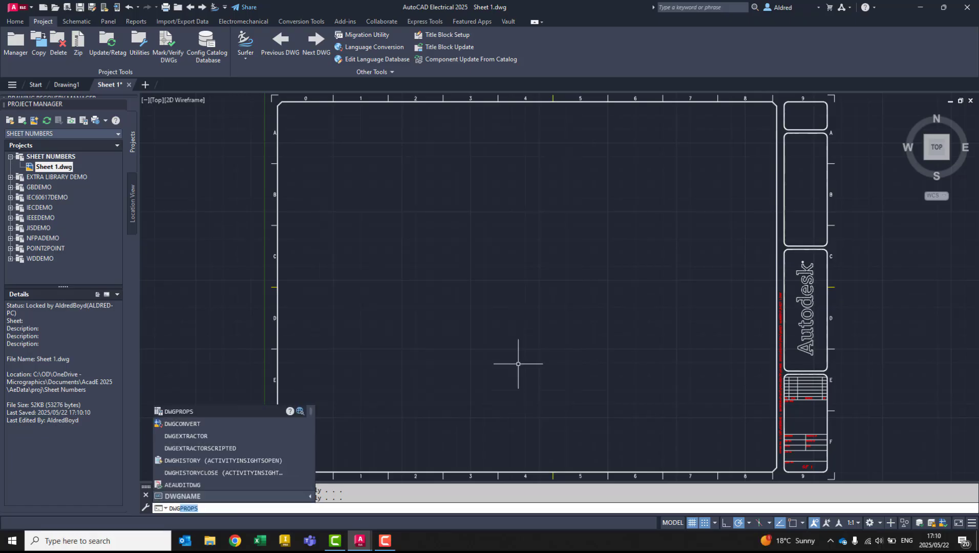
{"action": "type", "text": "UNITS"}
{"action": "key", "text": "Return"}
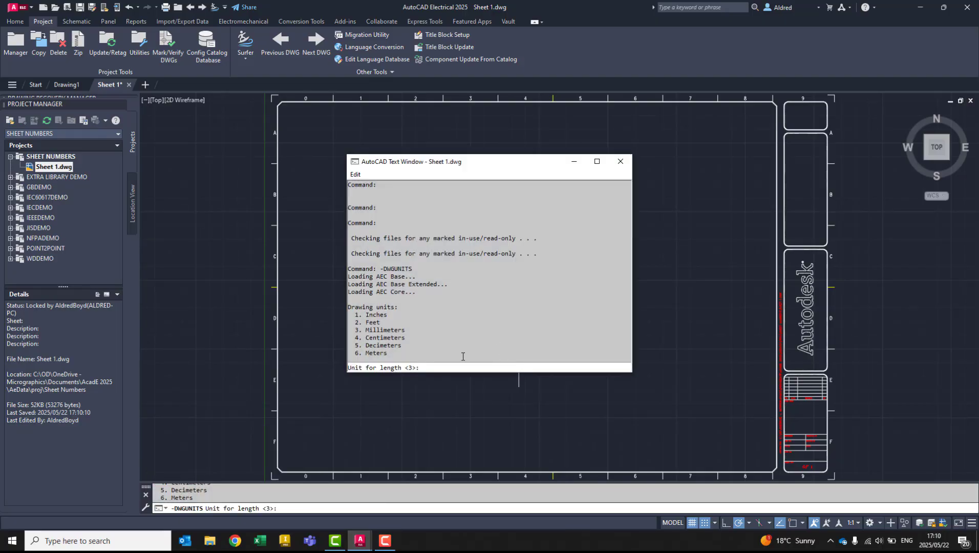
{"action": "key", "text": "Escape"}
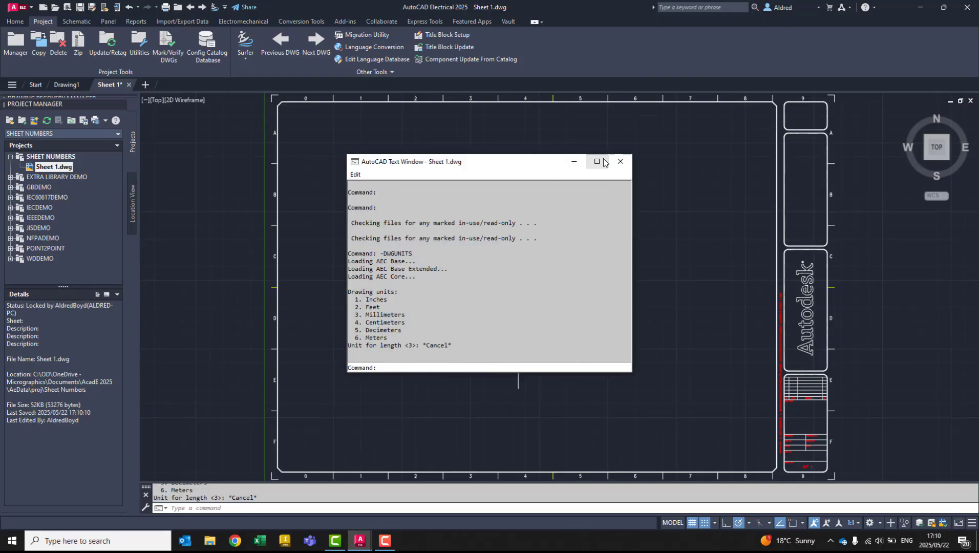
{"action": "left_click", "coordinate": [619, 161]}
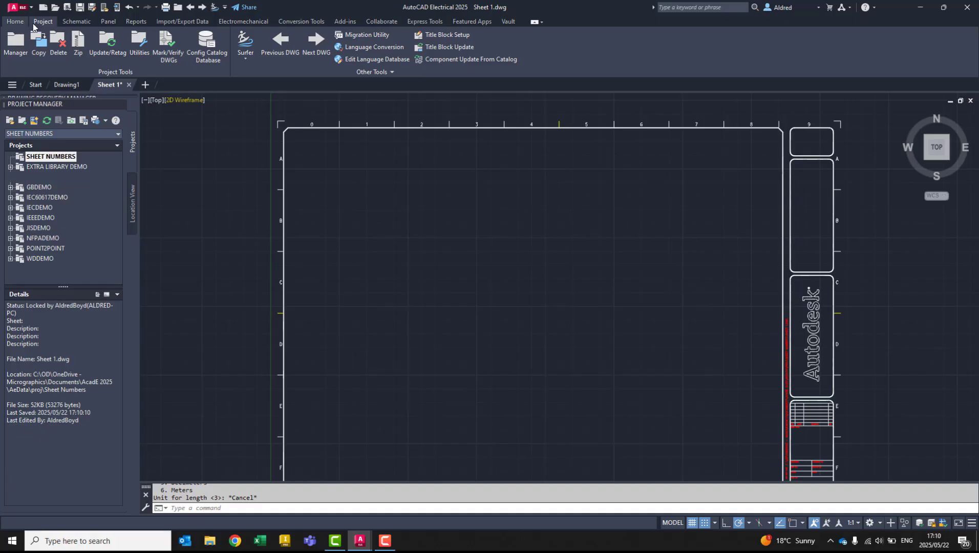
- Measure the width of zone 0 along the sheet's upper edge with a temporary line from the outer corner, leaving no line behind
{"action": "type", "text": "l"}
{"action": "key", "text": "Return"}
{"action": "scroll", "coordinate": [312, 144], "scroll_direction": "up", "scroll_amount": 2}
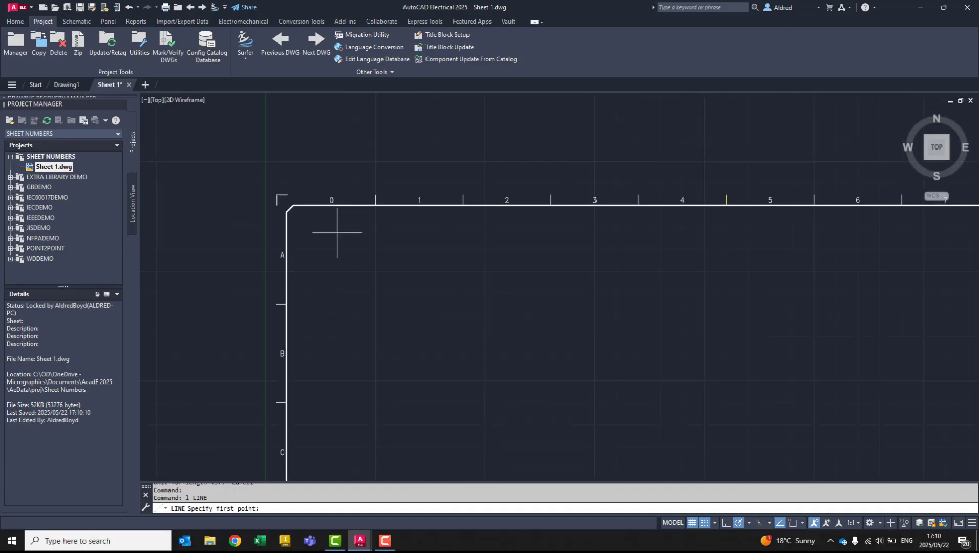
{"action": "left_click", "coordinate": [277, 195]}
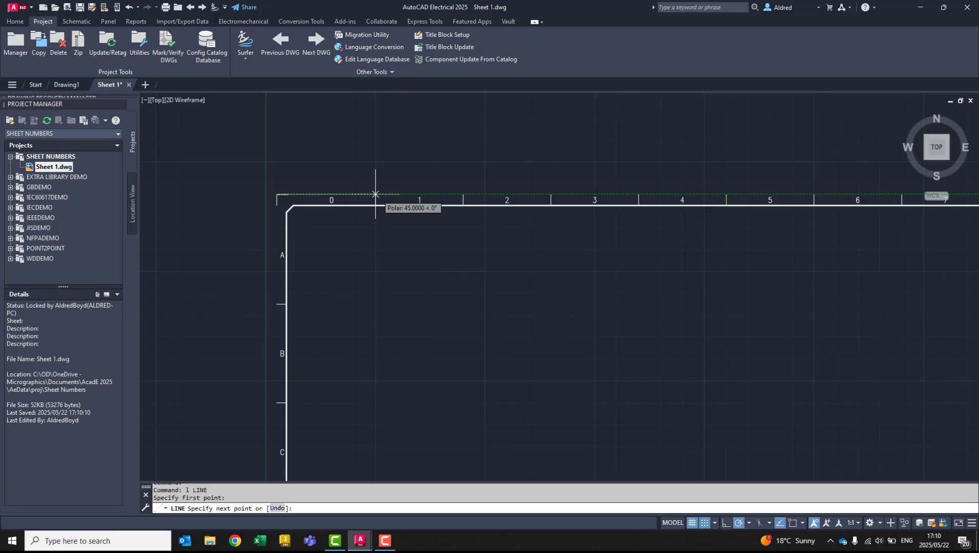
{"action": "key", "text": "Escape"}
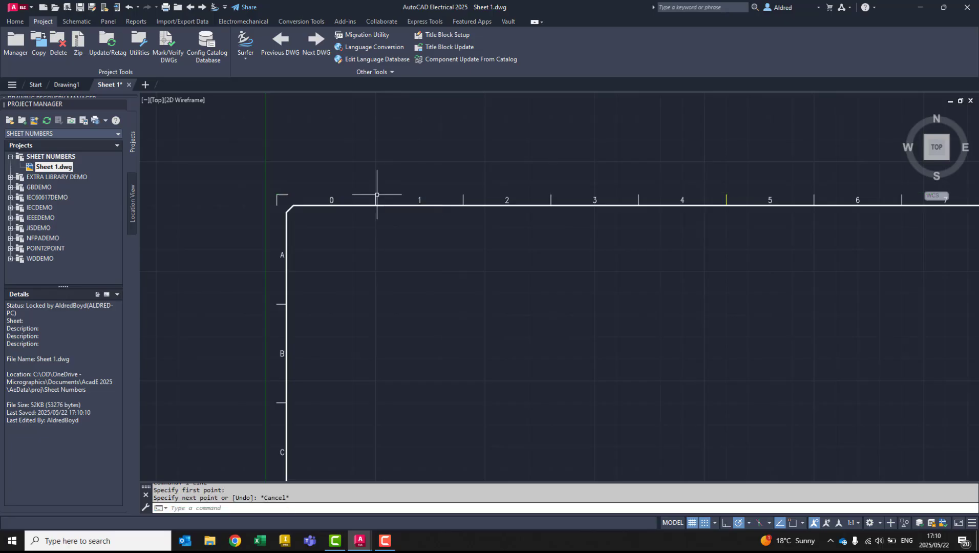
- Set the horizontal X Zones spacing to 42 in the drawing format properties of Sheet 1.dwg
{"action": "scroll", "coordinate": [383, 192], "scroll_direction": "down", "scroll_amount": 3}
{"action": "middle_click_drag", "start_coordinate": [370, 370], "coordinate": [372, 218]}
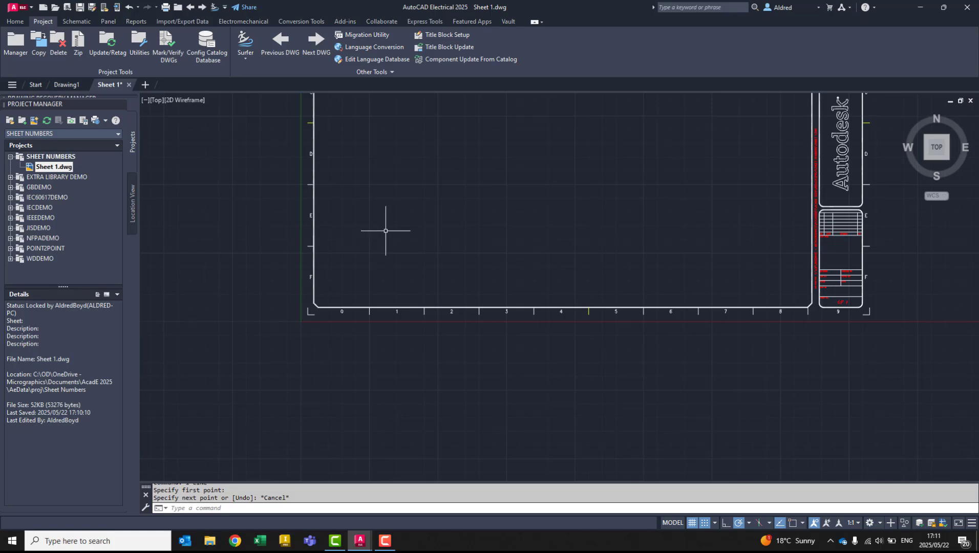
{"action": "mouse_move", "coordinate": [389, 220]}
{"action": "middle_mouse_down"}
{"action": "mouse_move", "coordinate": [324, 418]}
{"action": "mouse_move", "coordinate": [332, 266]}
{"action": "middle_mouse_up"}
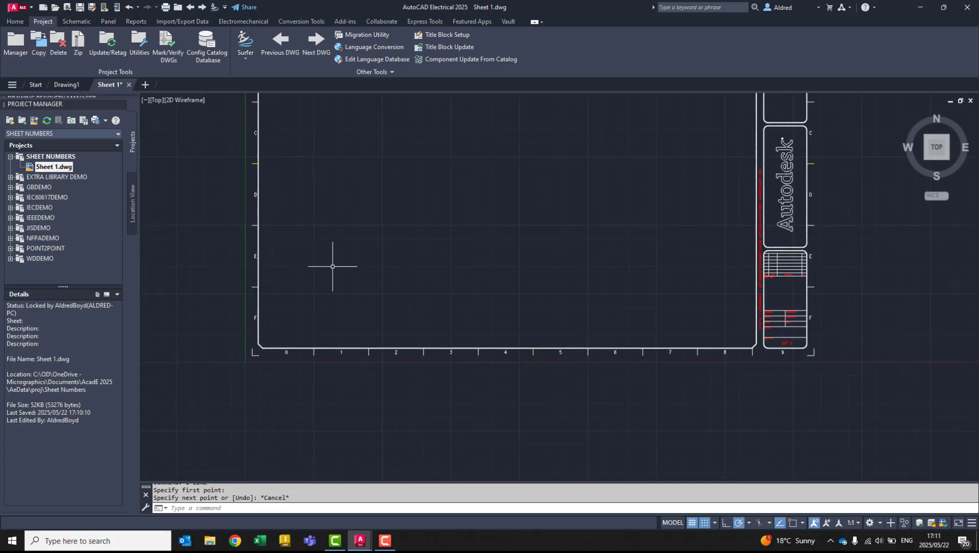
{"action": "key", "text": "Escape"}
{"action": "key", "text": "Escape"}
{"action": "right_click", "coordinate": [65, 171]}
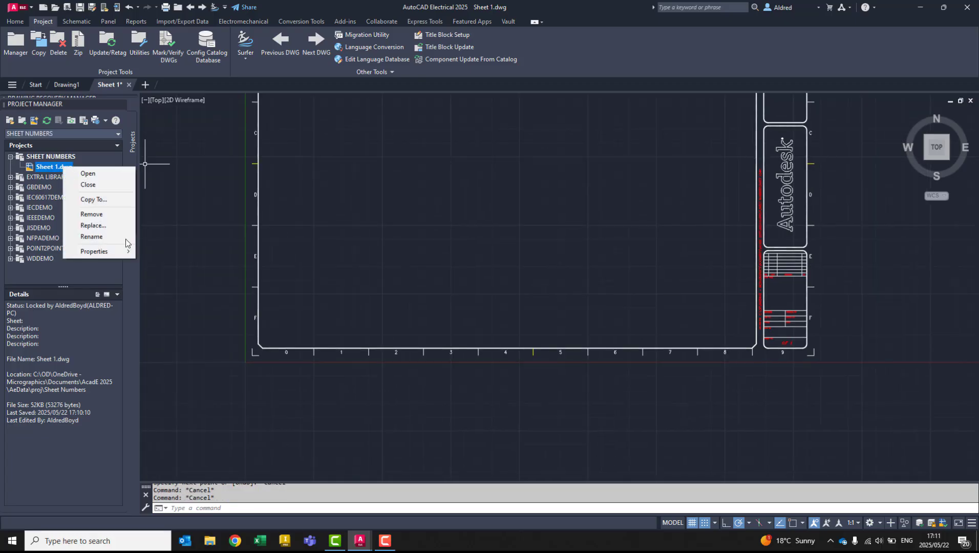
{"action": "mouse_move", "coordinate": [123, 251]}
{"action": "left_click", "coordinate": [199, 252]}
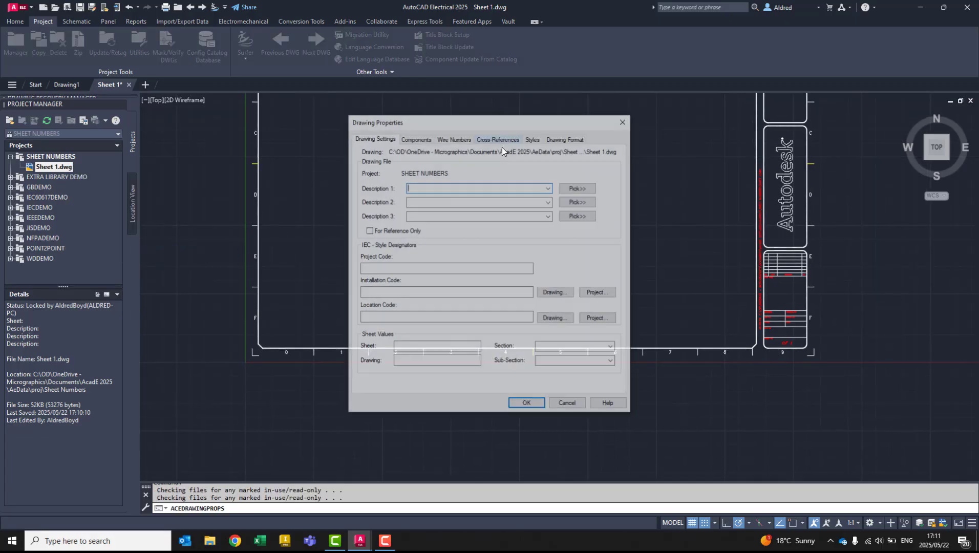
{"action": "left_click", "coordinate": [565, 138]}
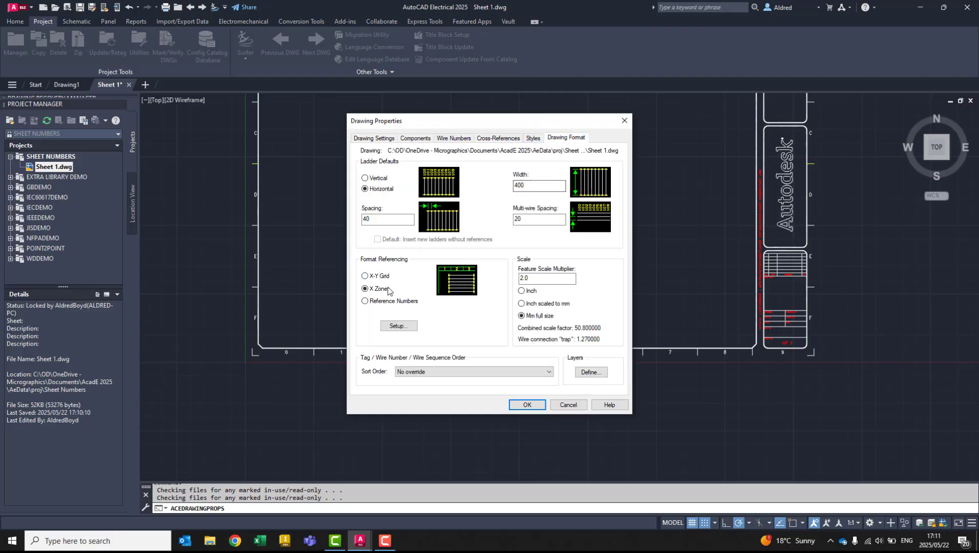
{"action": "left_click", "coordinate": [398, 326]}
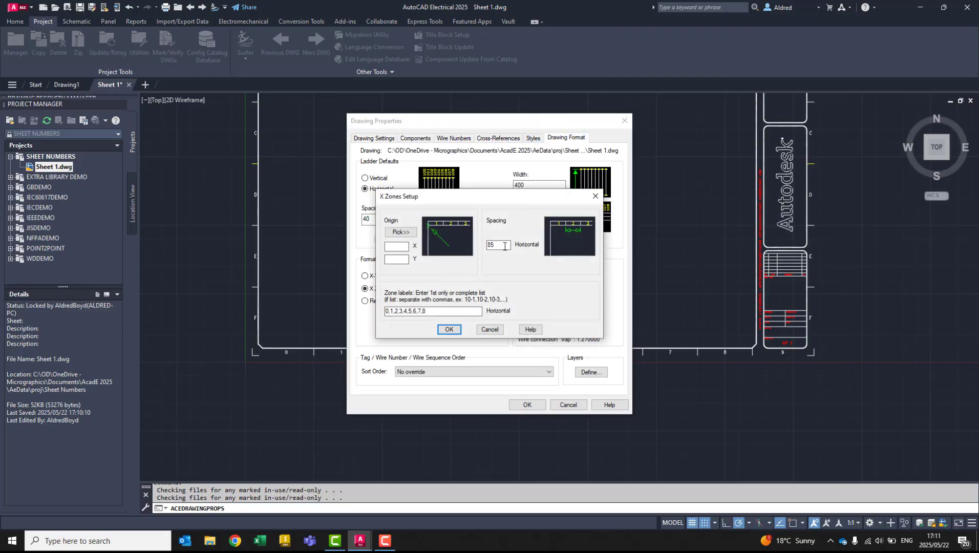
{"action": "type", "text": "42"}
{"action": "left_click", "coordinate": [449, 330]}
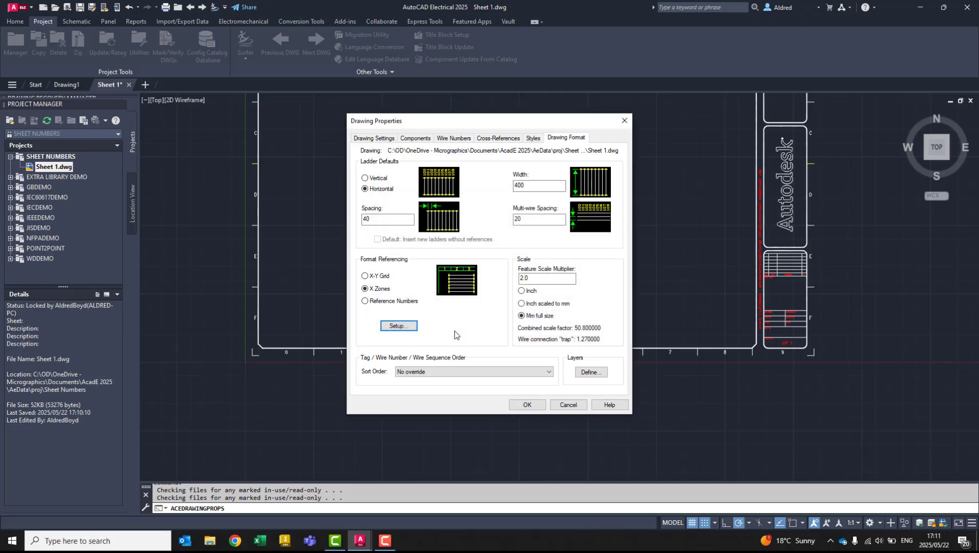
- Turn off snap mode and pick the X Zones origin at about 9.37, 9.84 near the lower-left corner of the border frame
{"action": "left_click", "coordinate": [397, 326]}
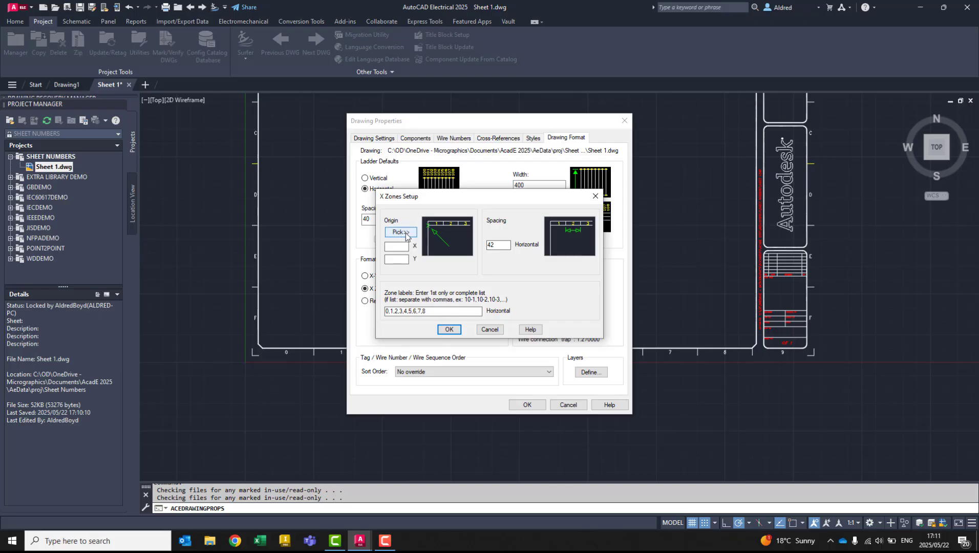
{"action": "left_click", "coordinate": [400, 233]}
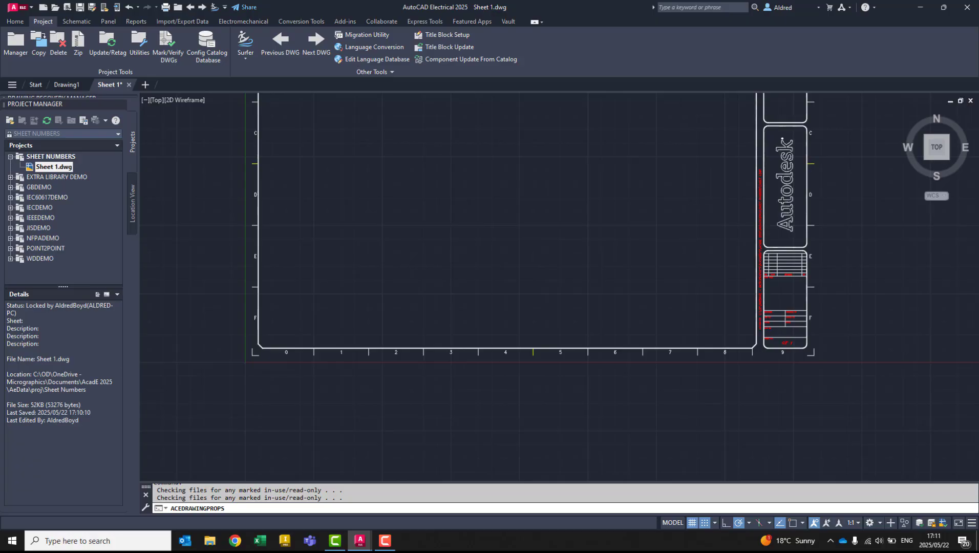
{"action": "scroll", "coordinate": [287, 353], "scroll_direction": "up", "scroll_amount": 5}
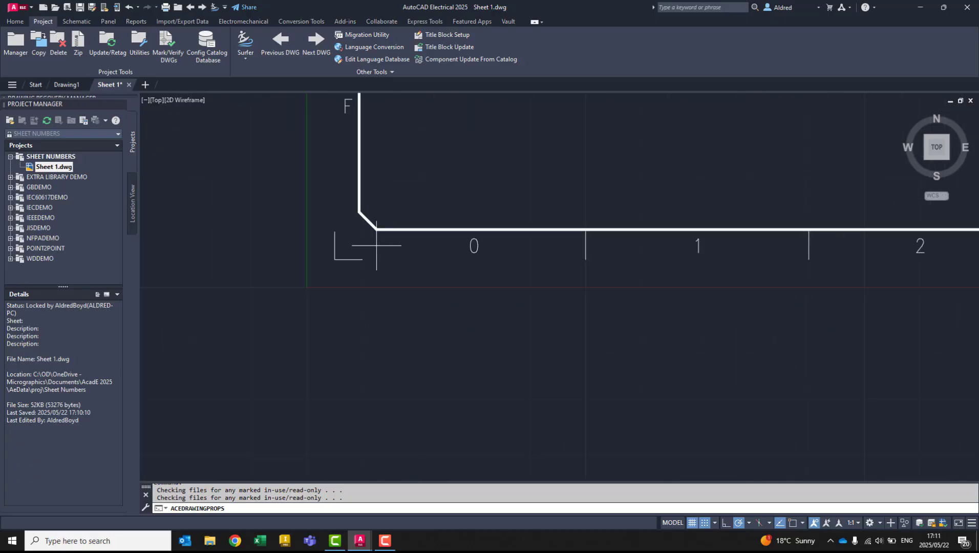
{"action": "scroll", "coordinate": [376, 245], "scroll_direction": "up", "scroll_amount": 3}
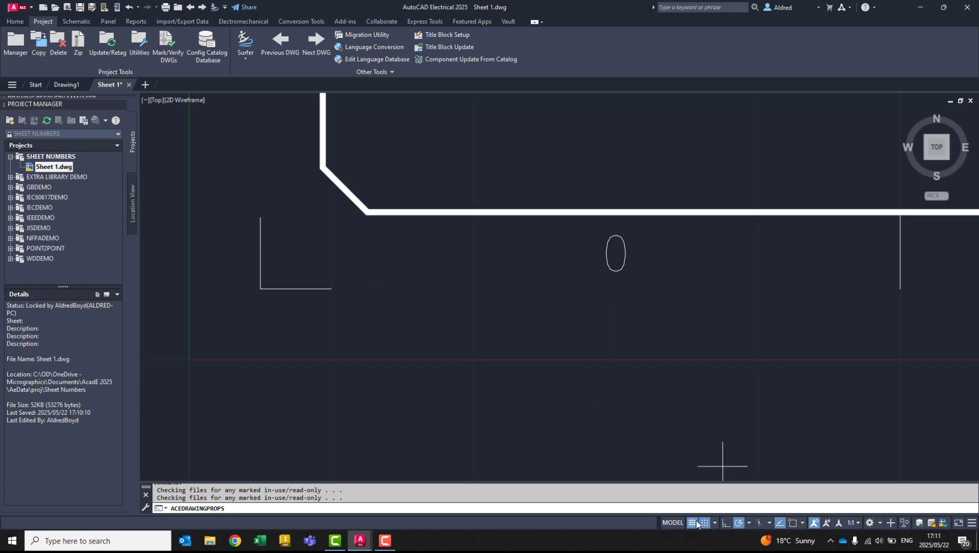
{"action": "left_click", "coordinate": [704, 523]}
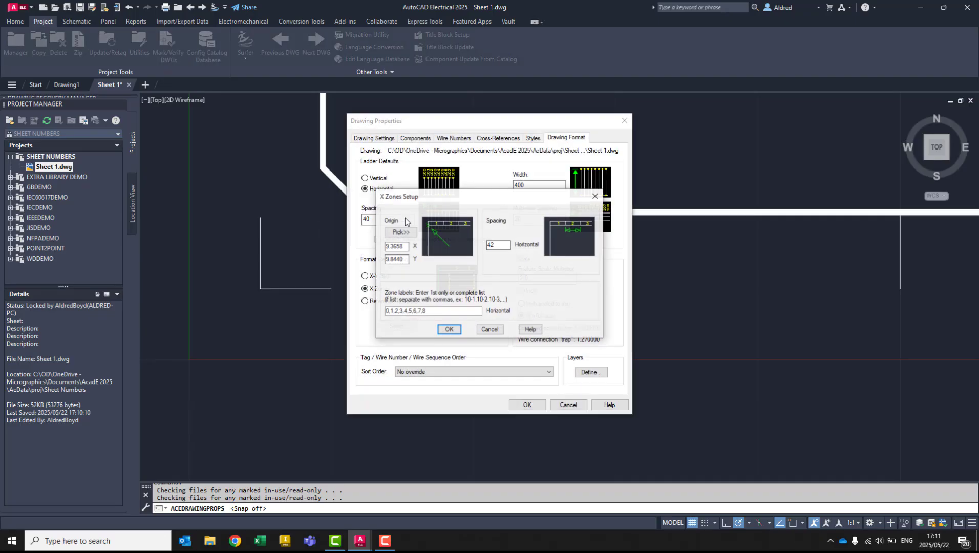
{"action": "left_click", "coordinate": [445, 329]}
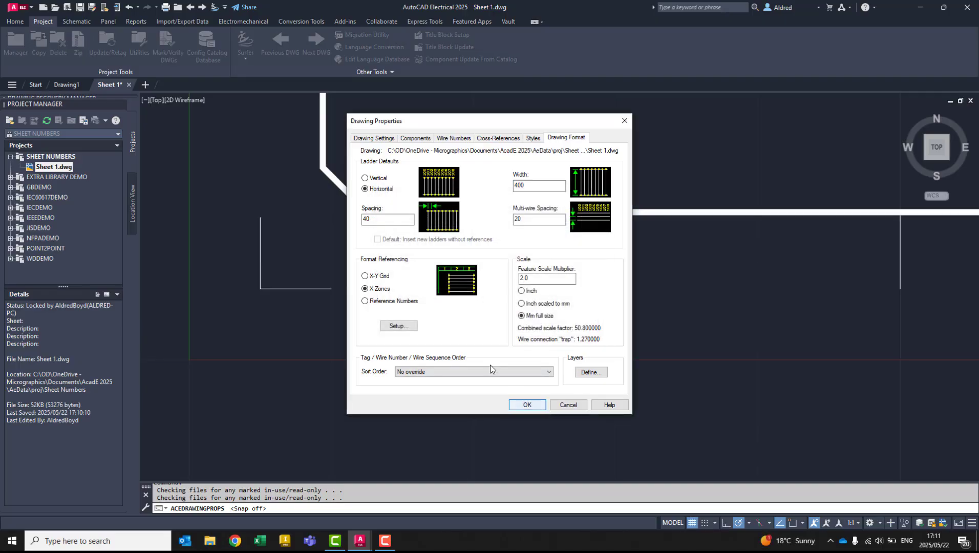
- Set the X Zones origin to X 10 and Y 10, and apply the drawing properties
{"action": "left_click", "coordinate": [396, 326]}
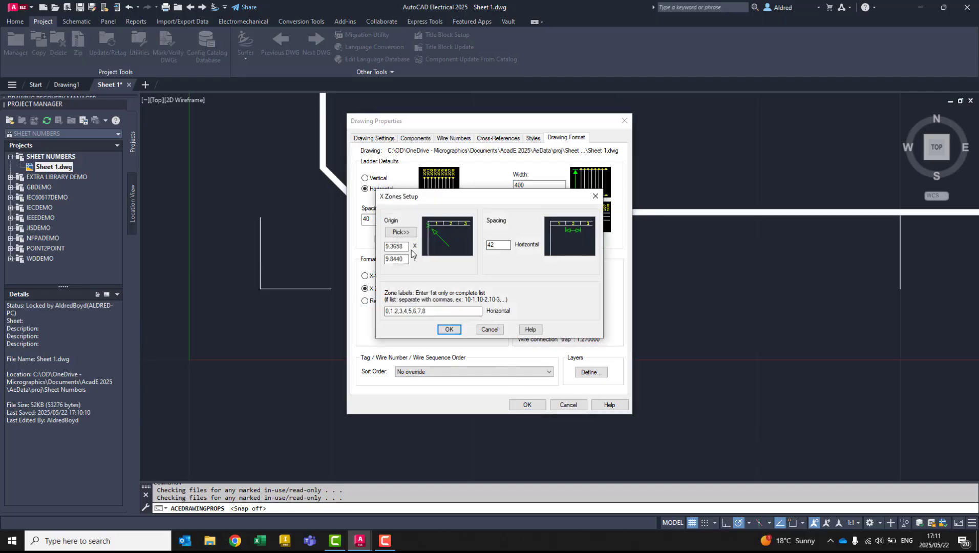
{"action": "double_click", "coordinate": [399, 245]}
{"action": "type", "text": "10"}
{"action": "key", "text": "Tab"}
{"action": "type", "text": "10"}
{"action": "left_click", "coordinate": [449, 330]}
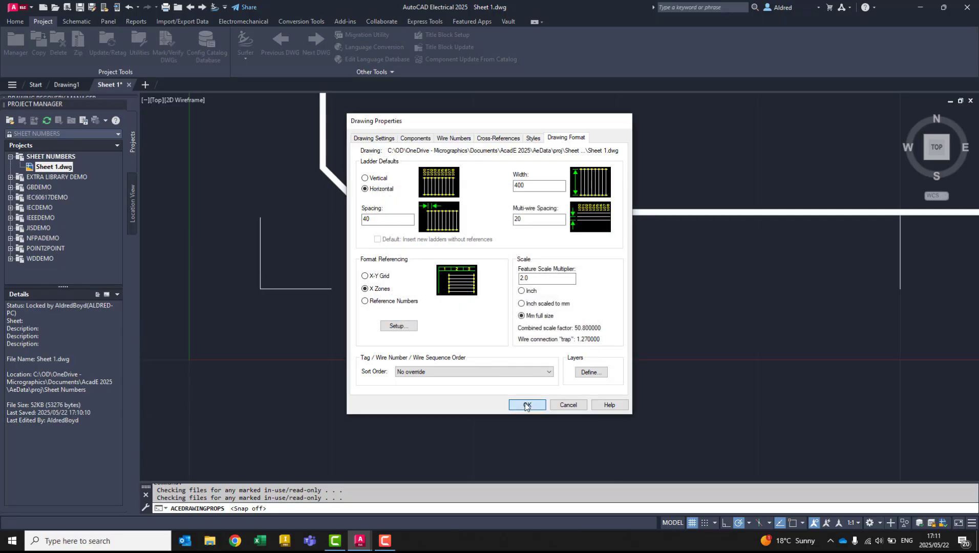
{"action": "left_click", "coordinate": [517, 404]}
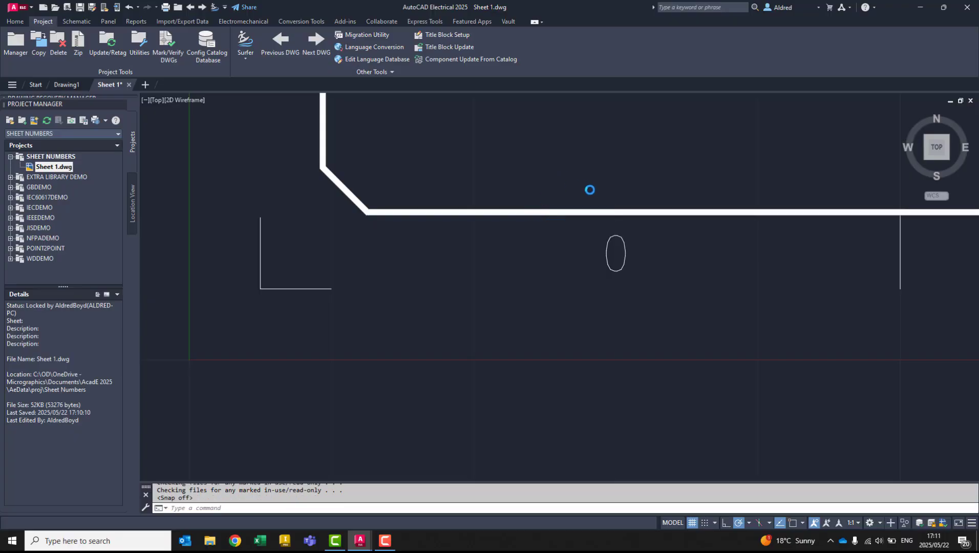
{"action": "scroll", "coordinate": [481, 236], "scroll_direction": "down", "scroll_amount": 6}
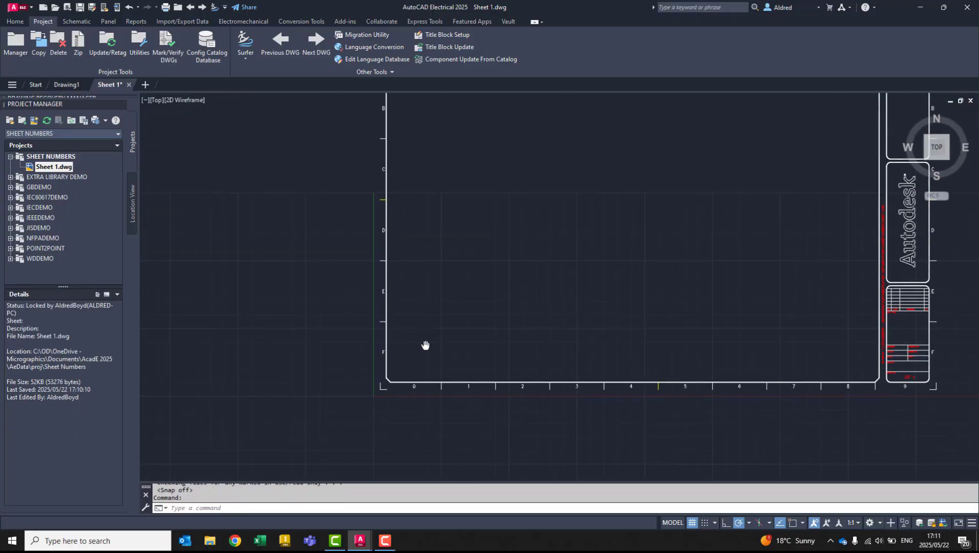
- Create a new drawing named Sheet 2 in the SHEET NUMBERS project, opening its properties and applying the project default values
{"action": "scroll", "coordinate": [440, 300], "scroll_direction": "down", "scroll_amount": 2}
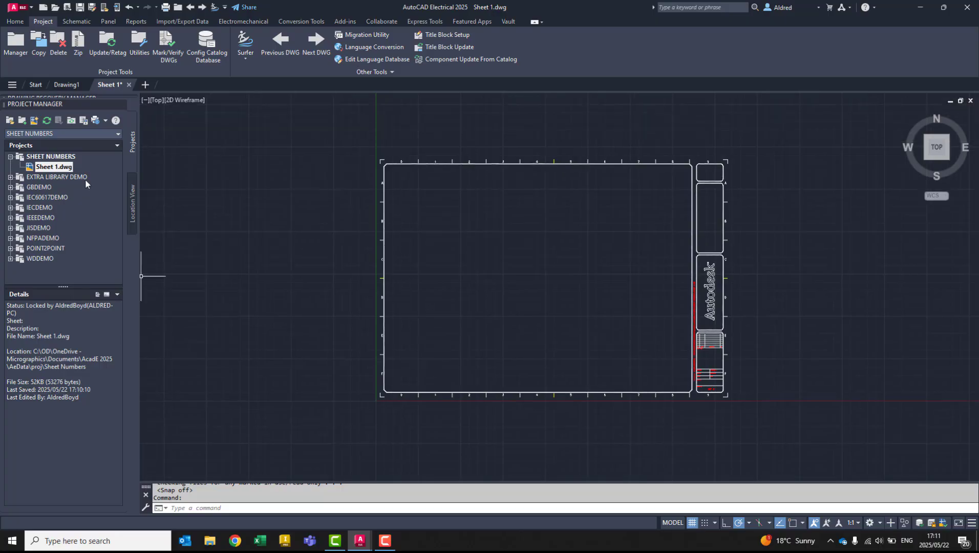
{"action": "right_click", "coordinate": [54, 159]}
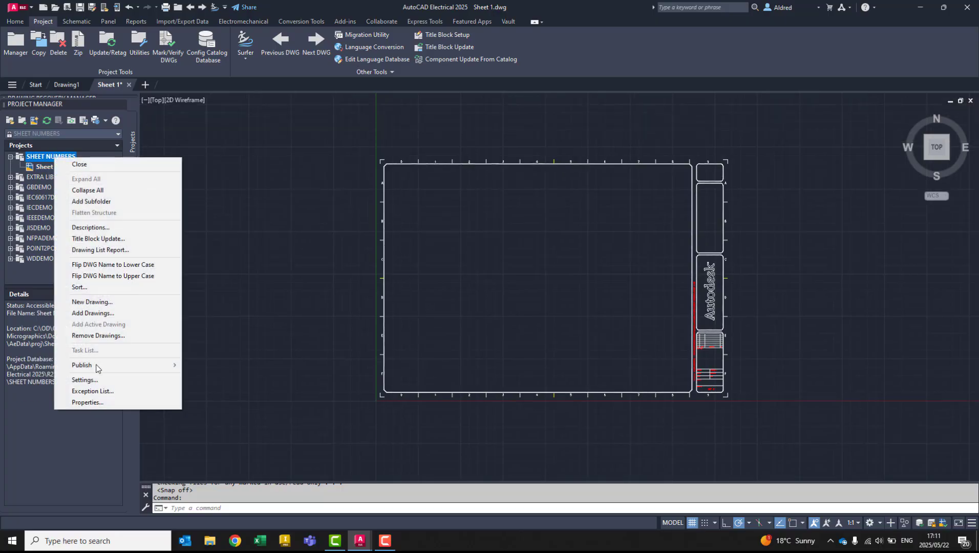
{"action": "left_click", "coordinate": [92, 302]}
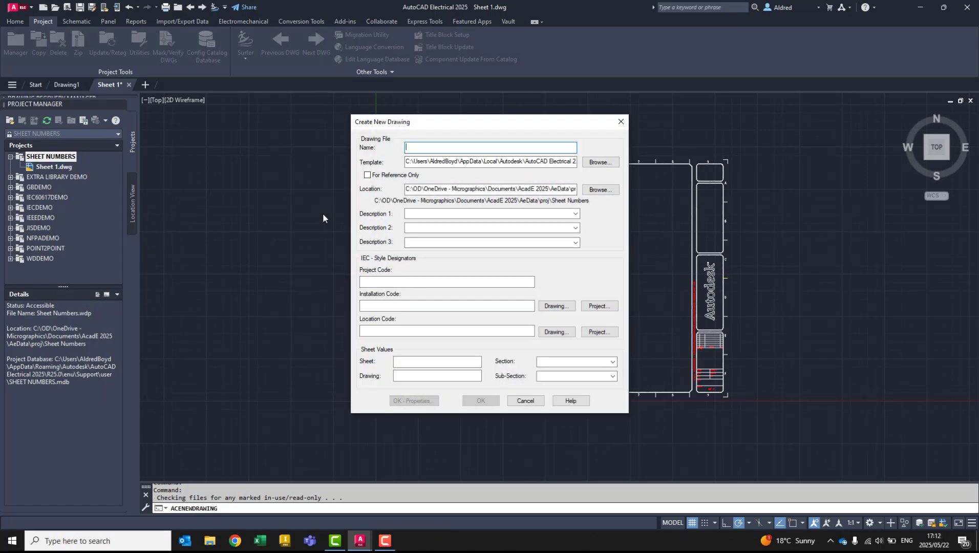
{"action": "type", "text": "Sheet "}
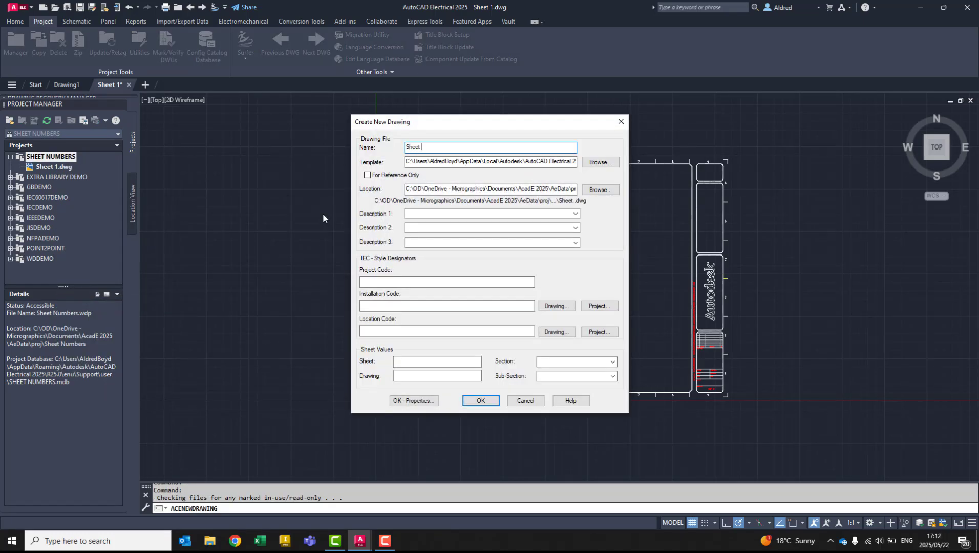
{"action": "type", "text": "2"}
{"action": "left_click", "coordinate": [414, 400]}
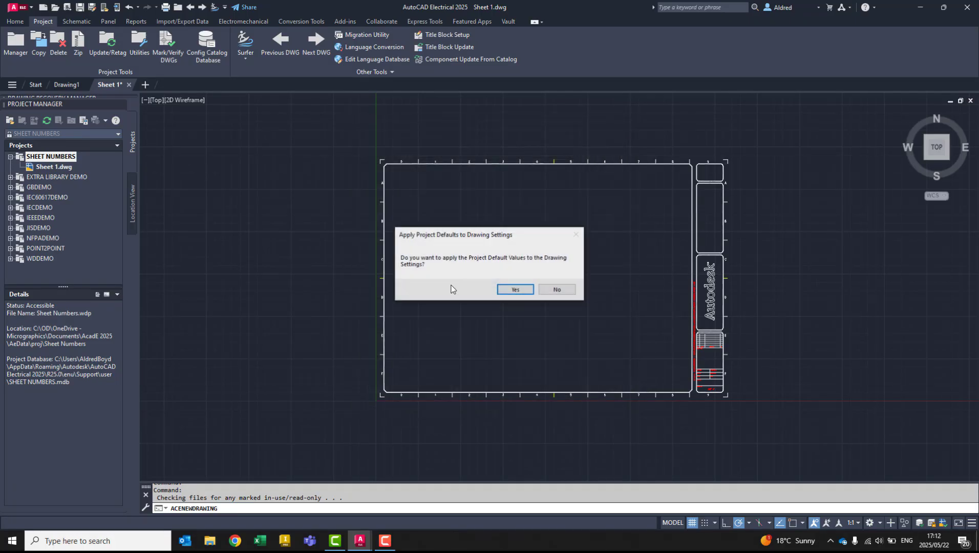
{"action": "left_click", "coordinate": [517, 289]}
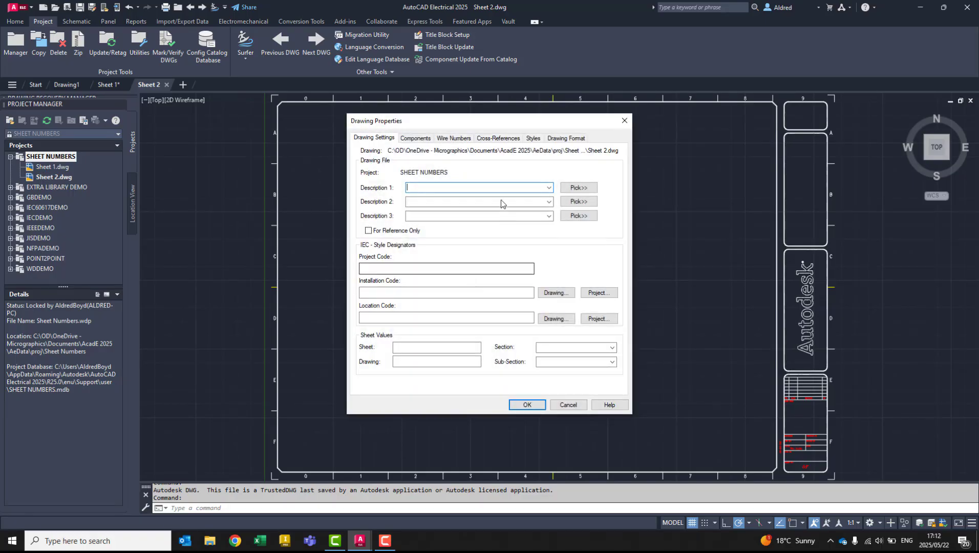
- Review the X Zones origin and horizontal spacing in the drawing format properties of Sheet 2.dwg, and close the properties
{"action": "left_click", "coordinate": [566, 138]}
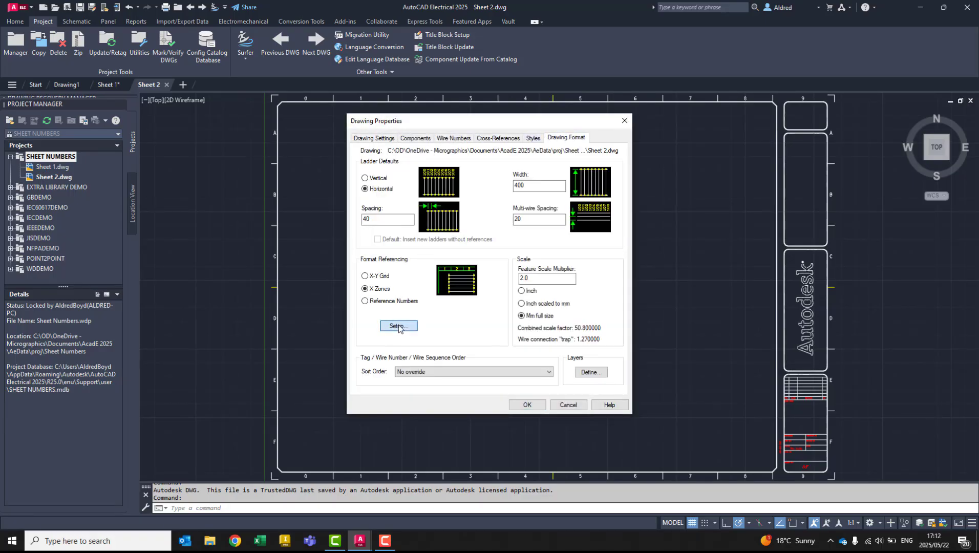
{"action": "left_click", "coordinate": [399, 330]}
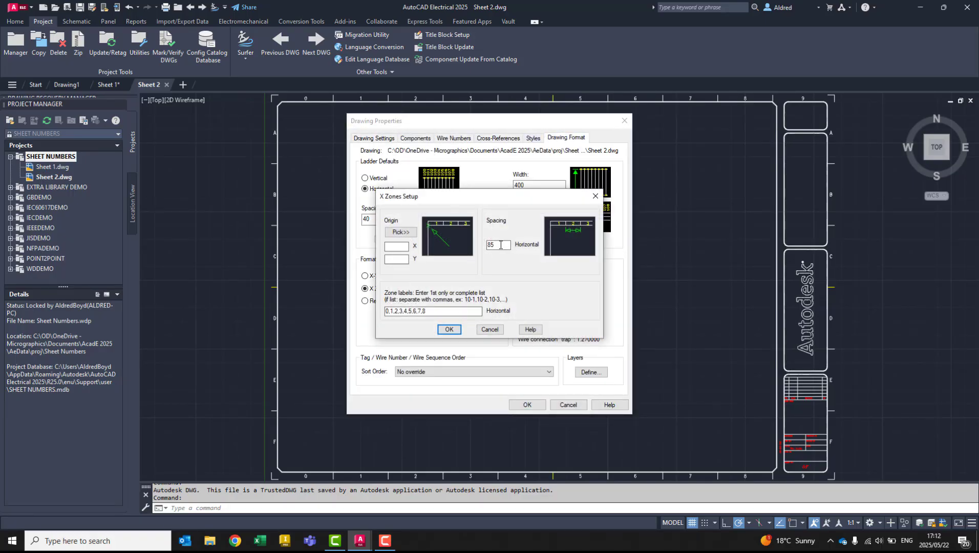
{"action": "double_click", "coordinate": [501, 245]}
{"action": "left_click", "coordinate": [449, 330]}
{"action": "left_click", "coordinate": [526, 404]}
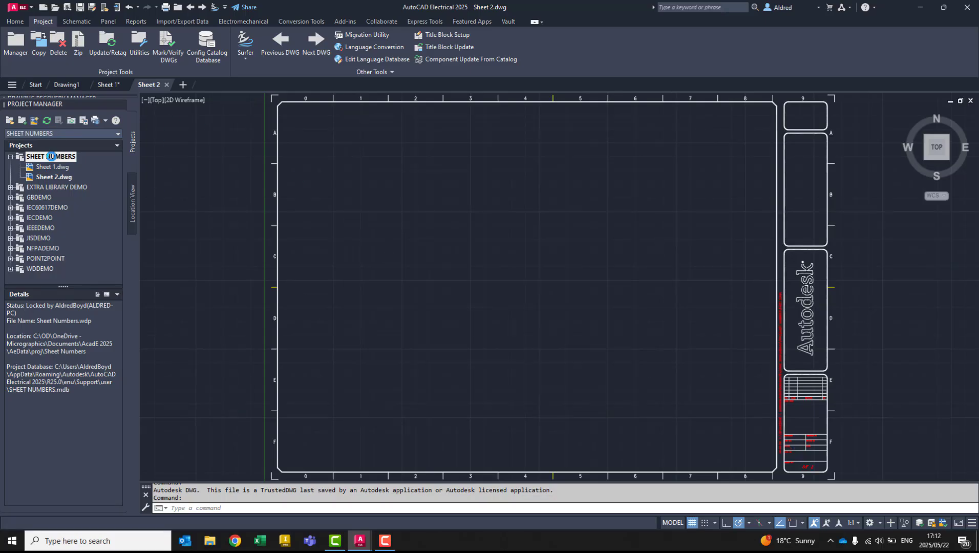
- Set the horizontal X Zones spacing to 42 in the SHEET NUMBERS project's drawing format properties, and apply the project properties
{"action": "right_click", "coordinate": [51, 156]}
{"action": "left_click", "coordinate": [94, 402]}
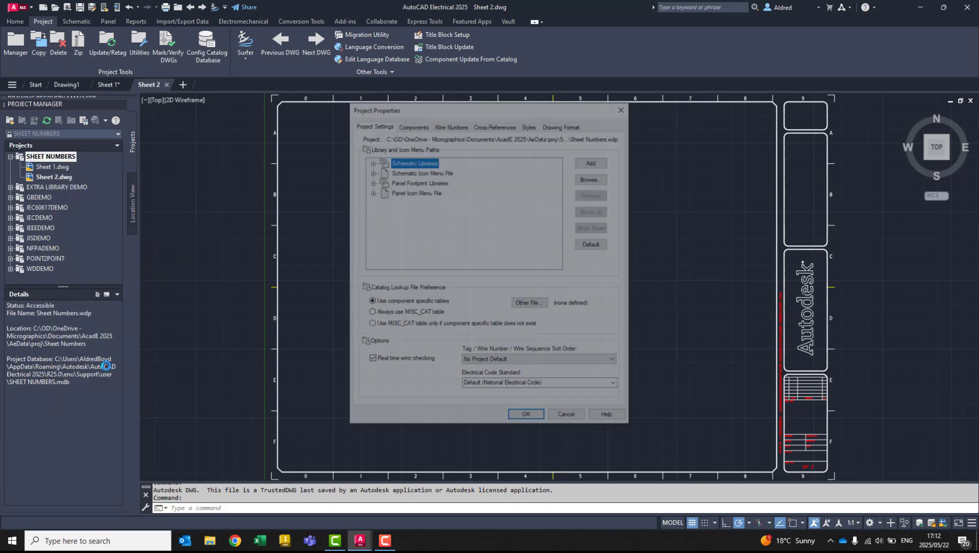
{"action": "left_click", "coordinate": [561, 125]}
{"action": "left_click", "coordinate": [398, 311]}
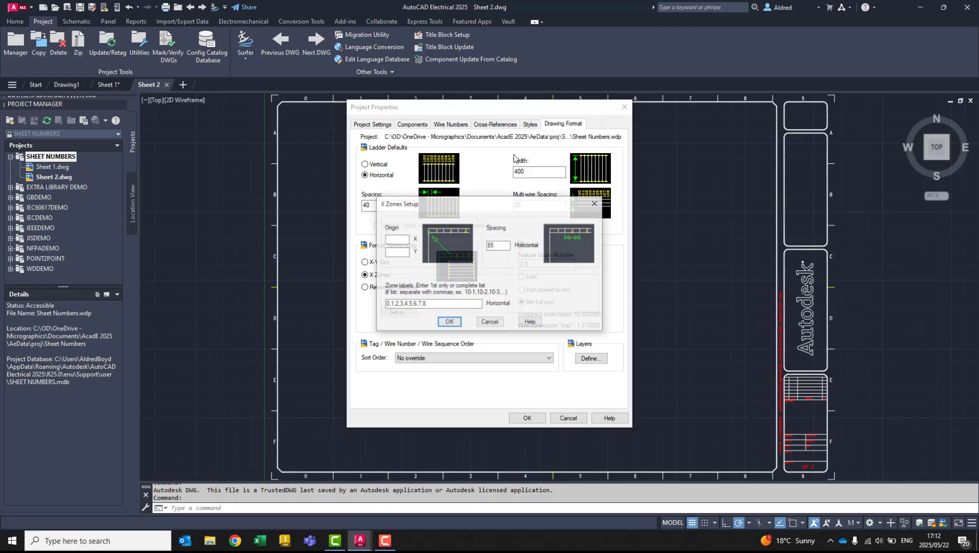
{"action": "type", "text": "42"}
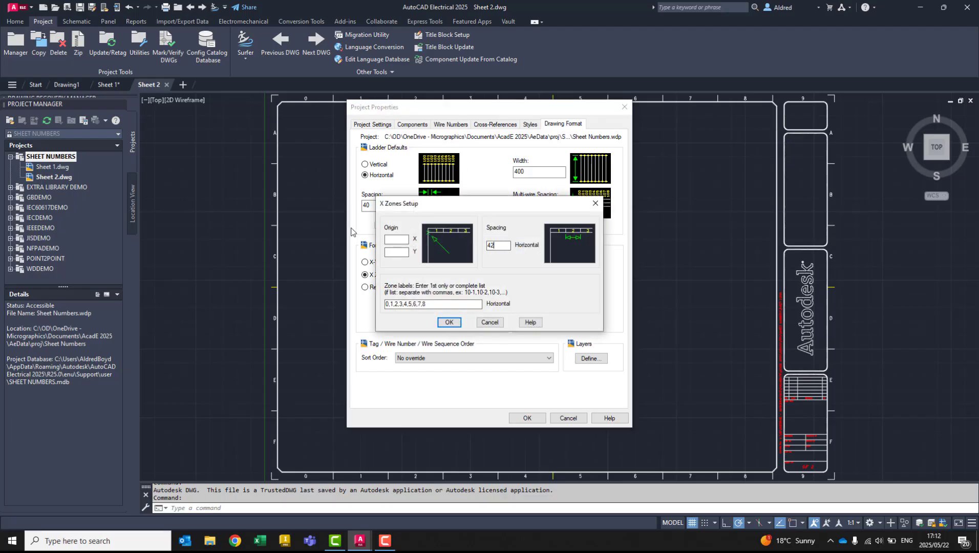
{"action": "left_click", "coordinate": [403, 239]}
{"action": "left_click", "coordinate": [450, 322]}
{"action": "left_click", "coordinate": [526, 418]}
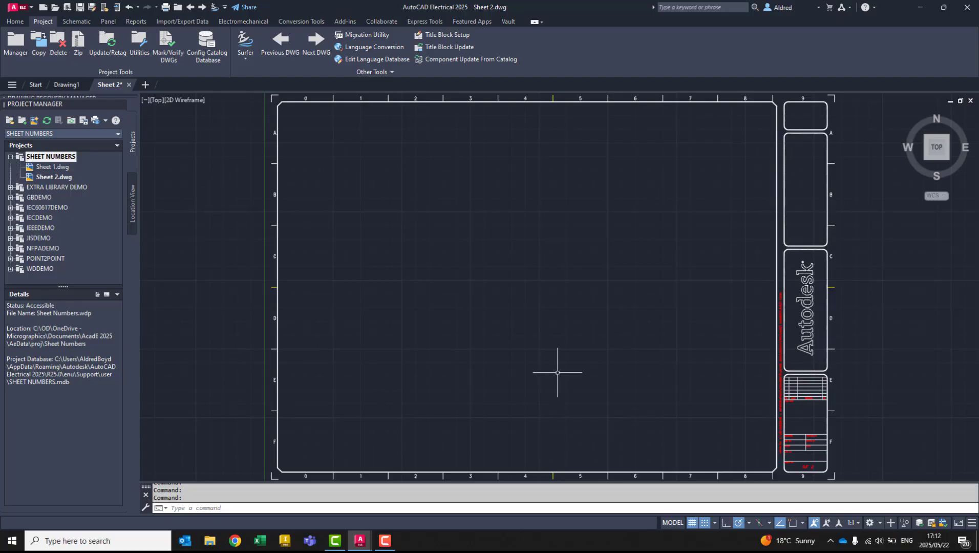
- Draw a horizontal wire in row B of Sheet 2, running from zone 1 to zone 4
{"action": "middle_click_drag", "start_coordinate": [453, 293], "coordinate": [452, 289]}
{"action": "middle_click_drag", "start_coordinate": [422, 206], "coordinate": [413, 227]}
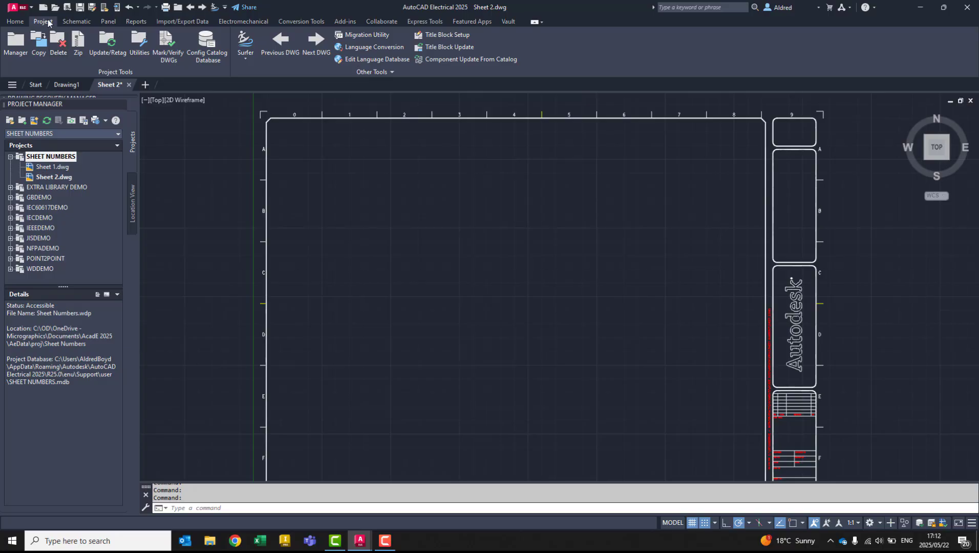
{"action": "left_click", "coordinate": [76, 21]}
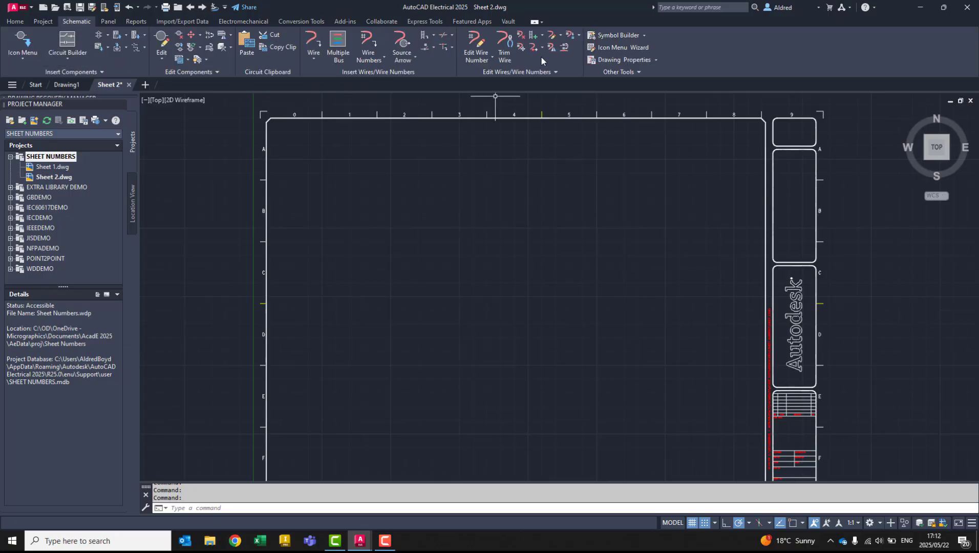
{"action": "left_click", "coordinate": [415, 57]}
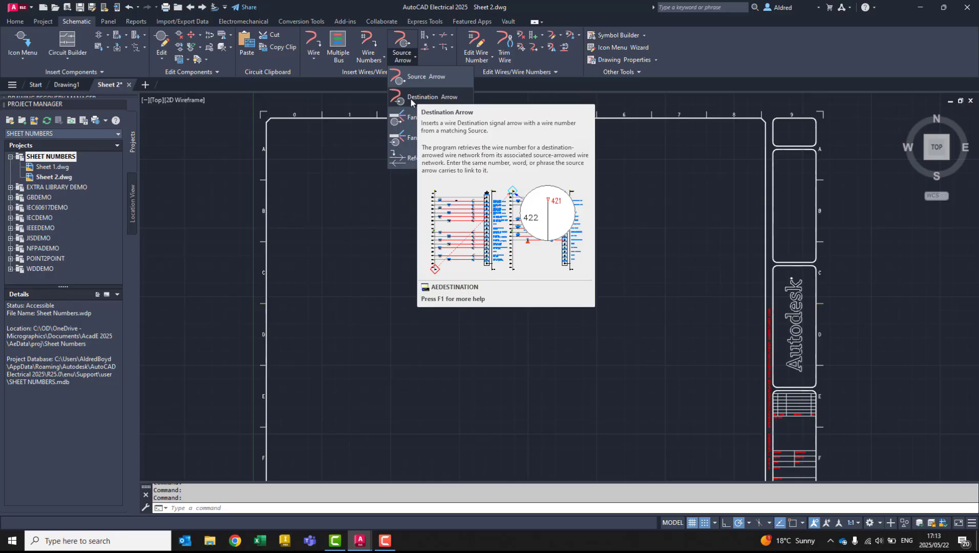
{"action": "left_click", "coordinate": [54, 44]}
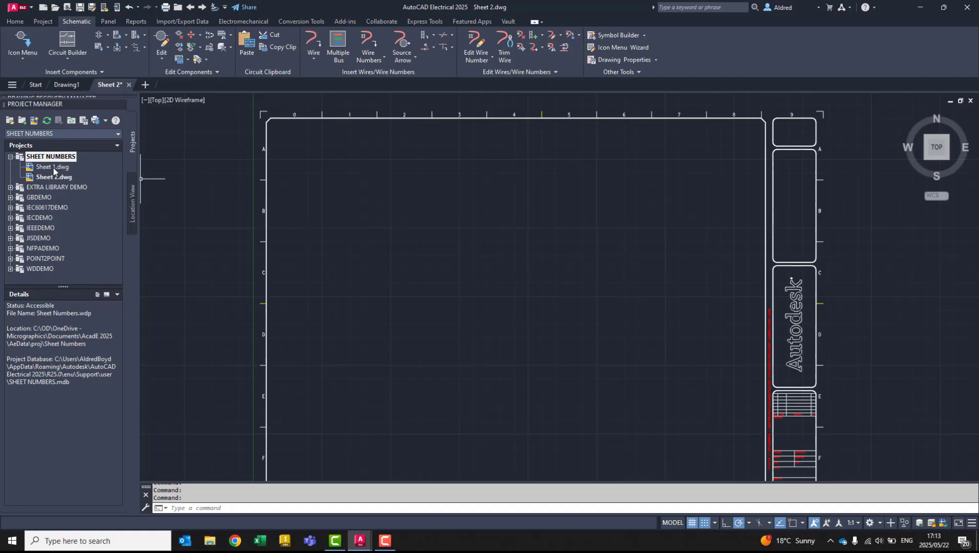
{"action": "left_click", "coordinate": [313, 42]}
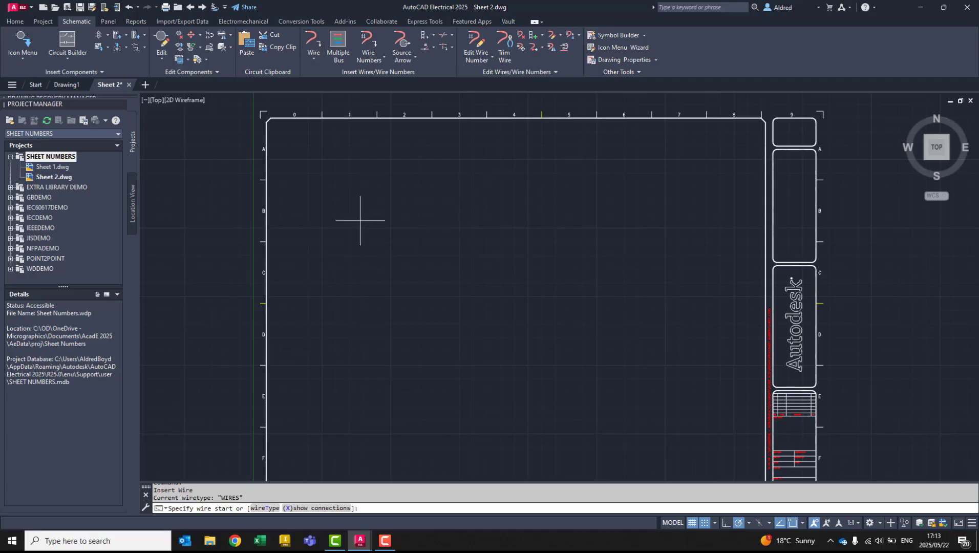
{"action": "left_click", "coordinate": [339, 218]}
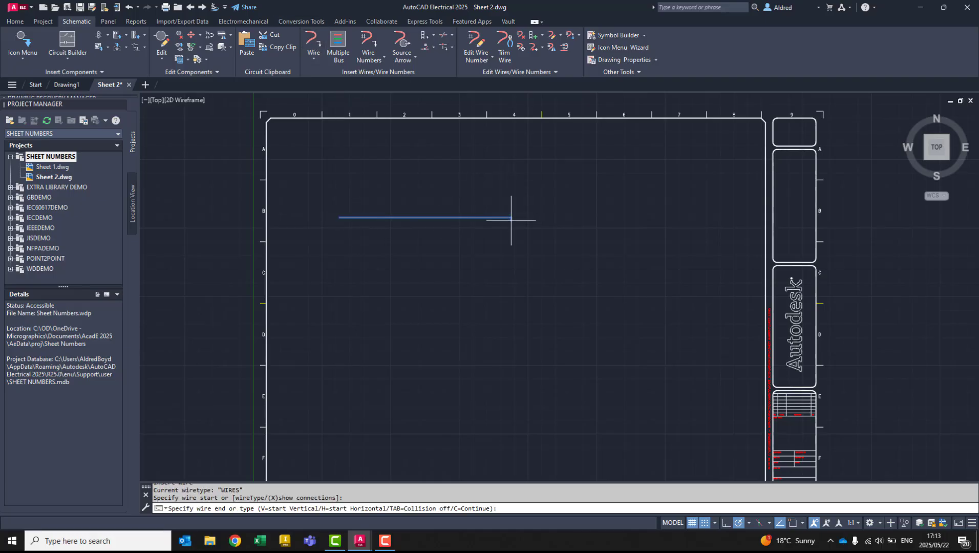
{"action": "left_click", "coordinate": [510, 217]}
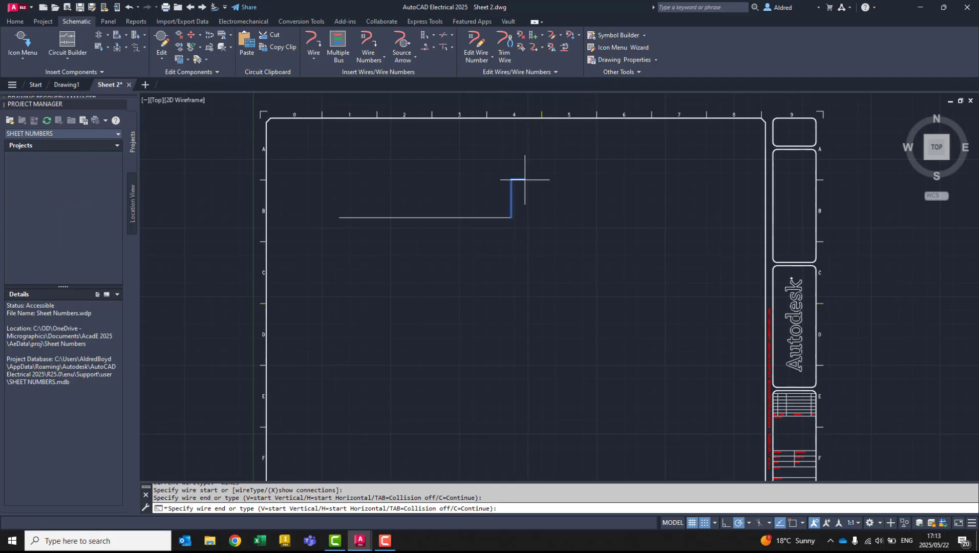
{"action": "right_click", "coordinate": [567, 191]}
{"action": "middle_click_drag", "start_coordinate": [497, 242], "coordinate": [476, 222]}
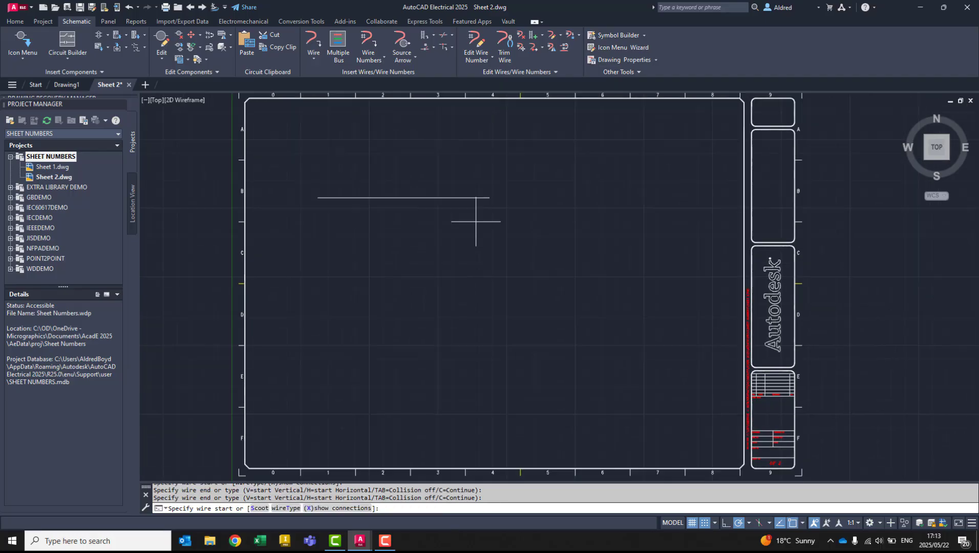
- End the running wire command and open Sheet 1.dwg from the SHEET NUMBERS project
{"action": "double_click", "coordinate": [57, 167]}
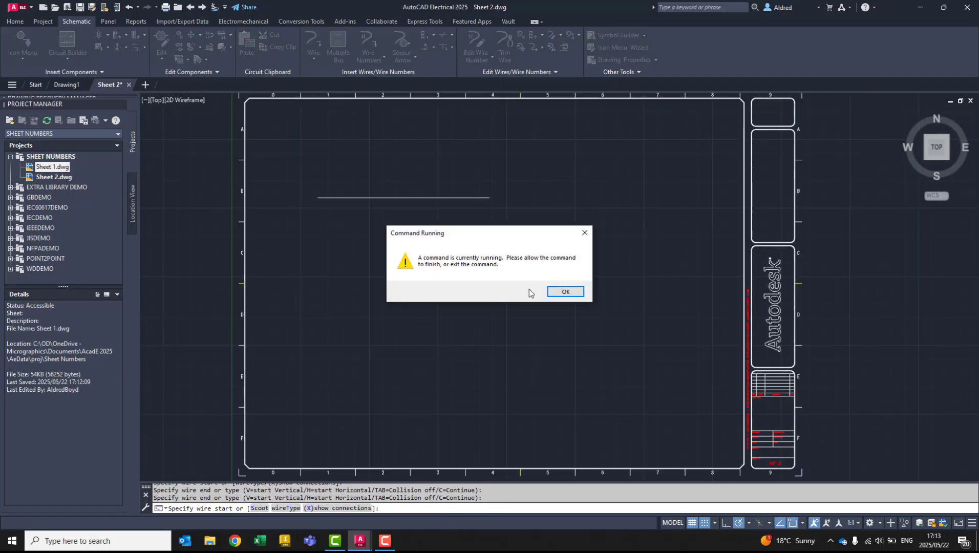
{"action": "left_click", "coordinate": [552, 290]}
{"action": "key", "text": "Escape"}
{"action": "key", "text": "Escape"}
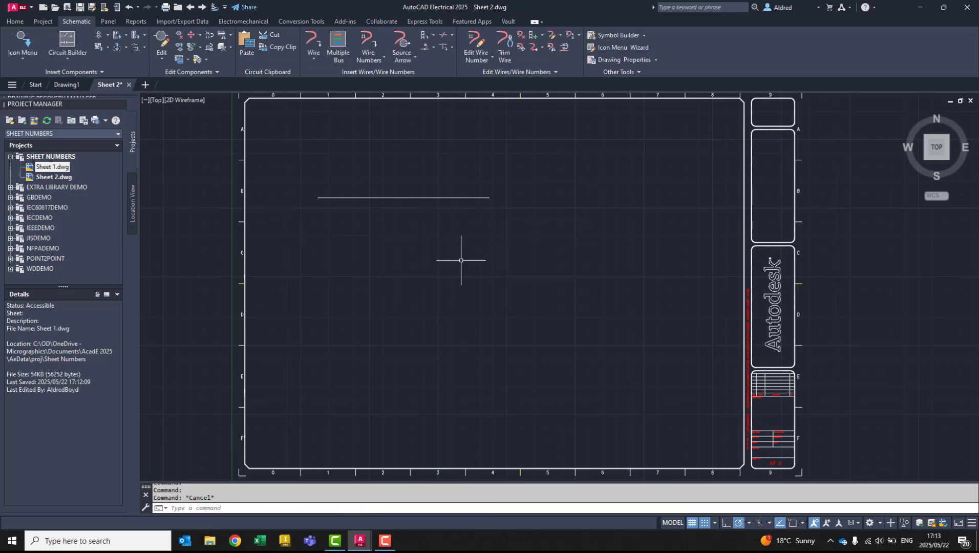
{"action": "double_click", "coordinate": [60, 168]}
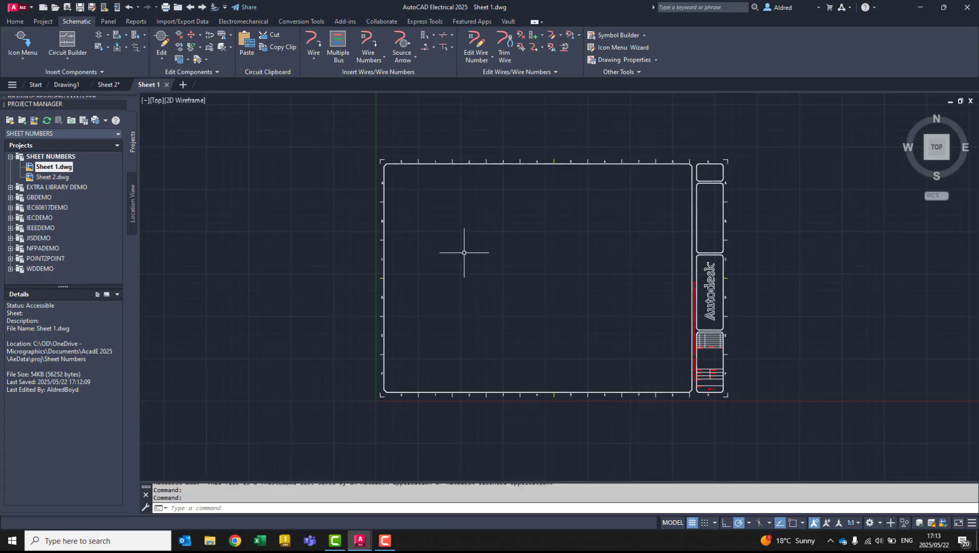
- Draw a horizontal wire in row A of Sheet 1, running from zone 5 to zone 7, and end the command
{"action": "middle_click_drag", "start_coordinate": [459, 236], "coordinate": [368, 235]}
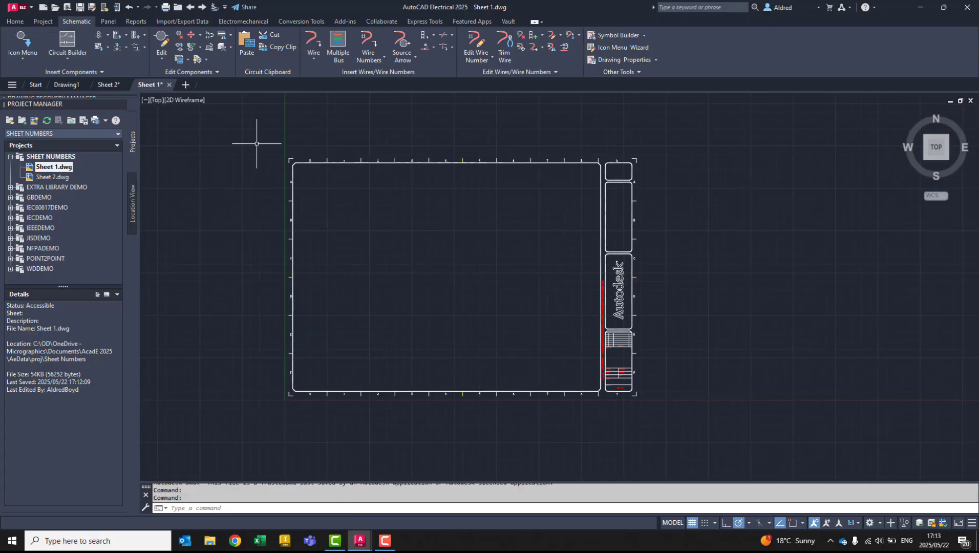
{"action": "left_click", "coordinate": [314, 41]}
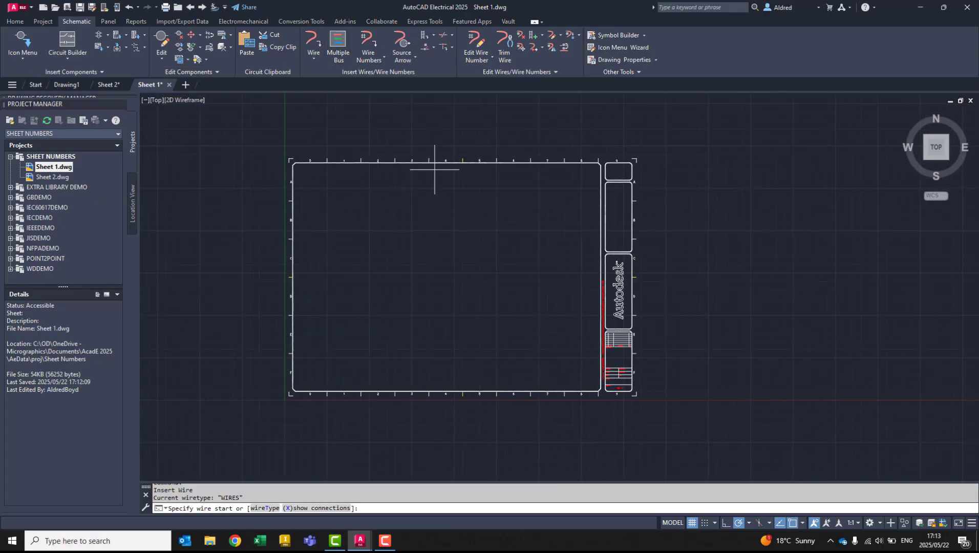
{"action": "left_click", "coordinate": [473, 197]}
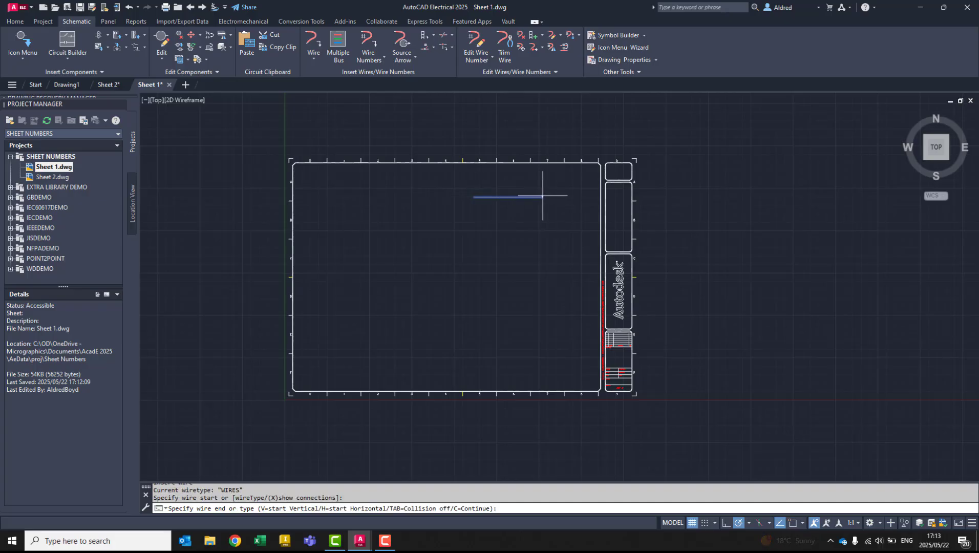
{"action": "left_click", "coordinate": [547, 197]}
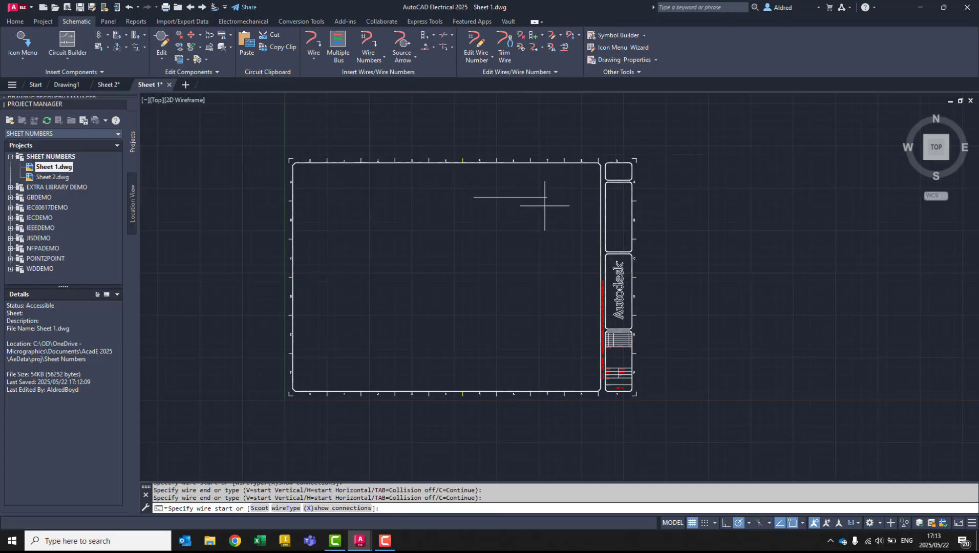
{"action": "scroll", "coordinate": [578, 163], "scroll_direction": "up", "scroll_amount": 4}
{"action": "key", "text": "Escape"}
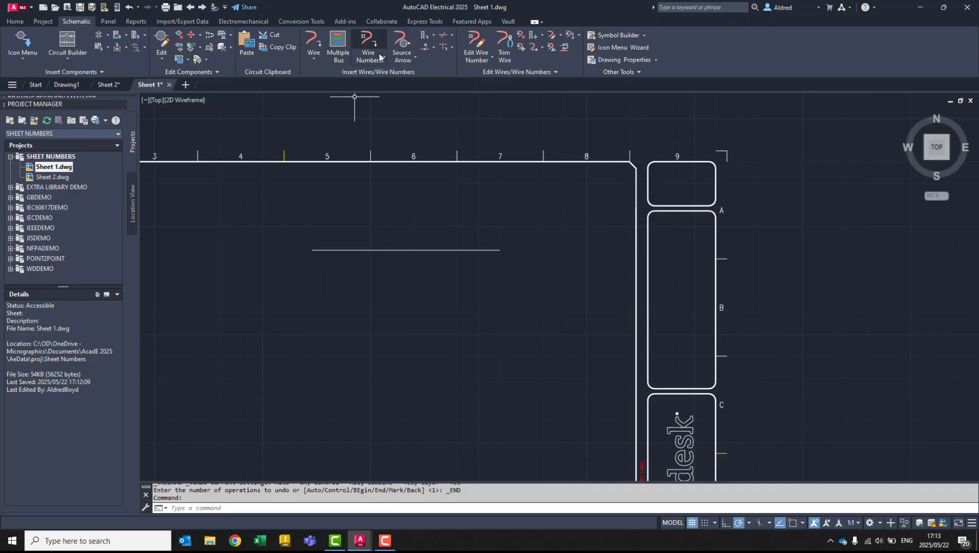
- Add a source arrow to the wire's zone 7 end with code Test1 and default description 120VAC, declining matching destination arrows
{"action": "left_click", "coordinate": [402, 44]}
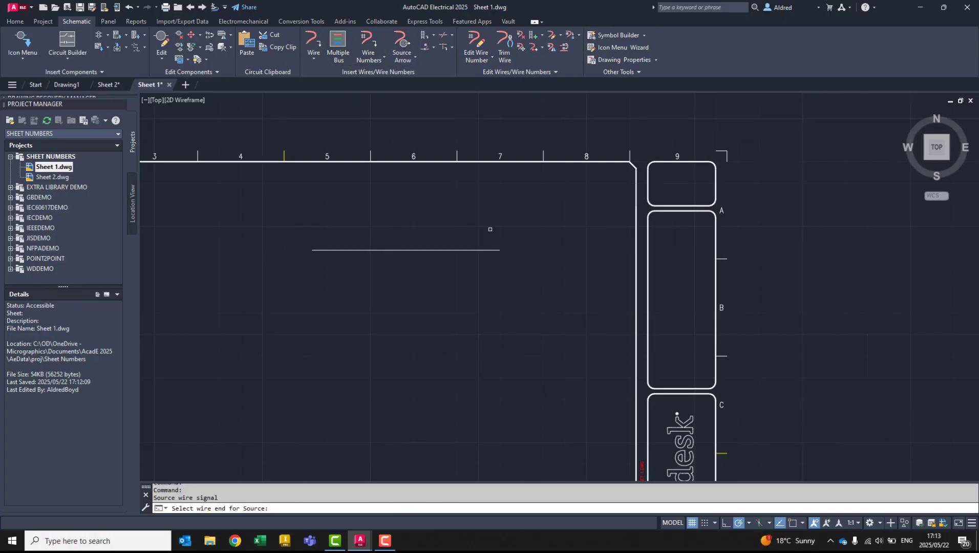
{"action": "left_click", "coordinate": [498, 252]}
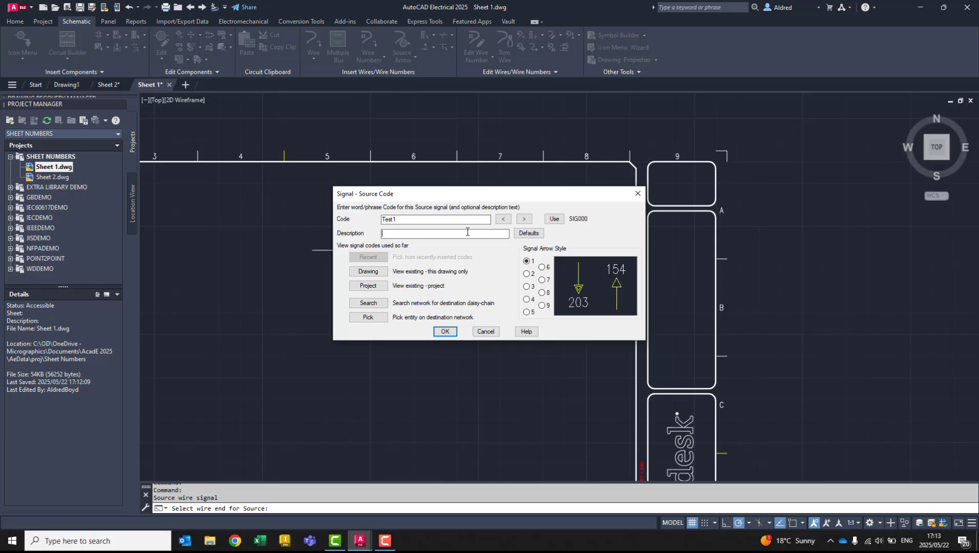
{"action": "left_click", "coordinate": [527, 234]}
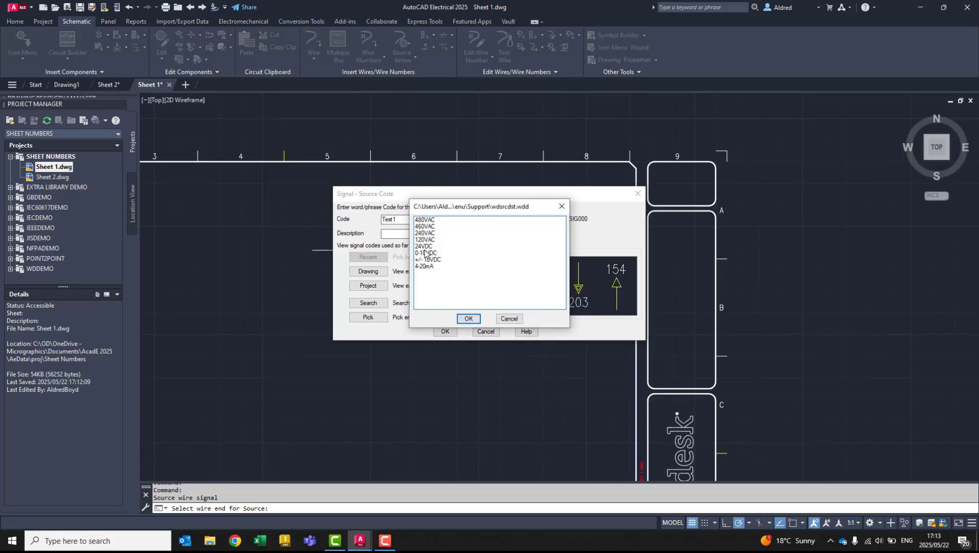
{"action": "left_click", "coordinate": [424, 239]}
{"action": "left_click", "coordinate": [469, 318]}
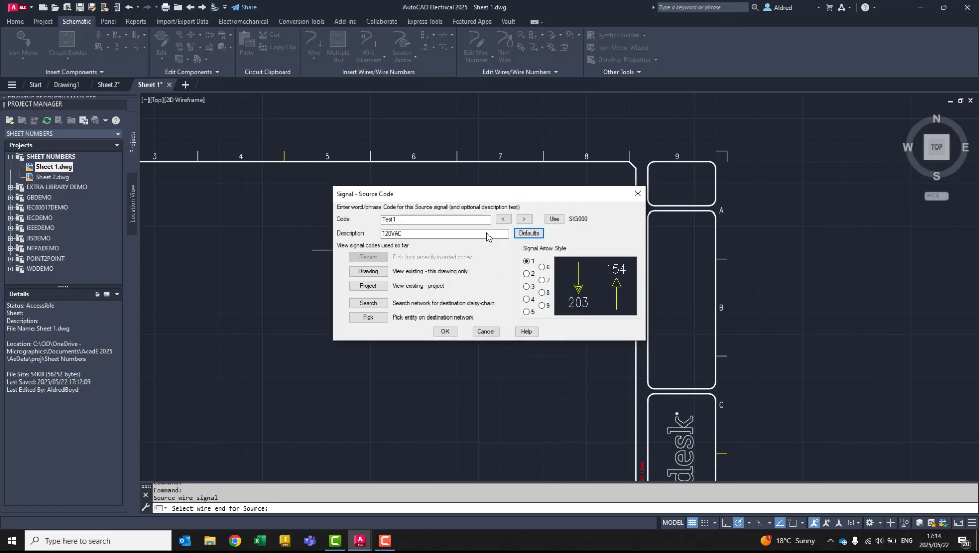
{"action": "left_click", "coordinate": [444, 332]}
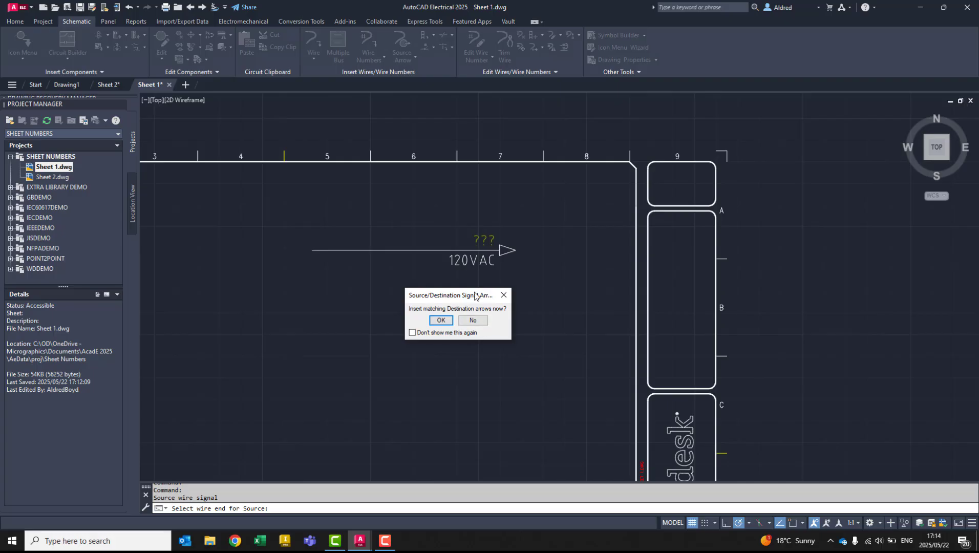
{"action": "left_click", "coordinate": [474, 321]}
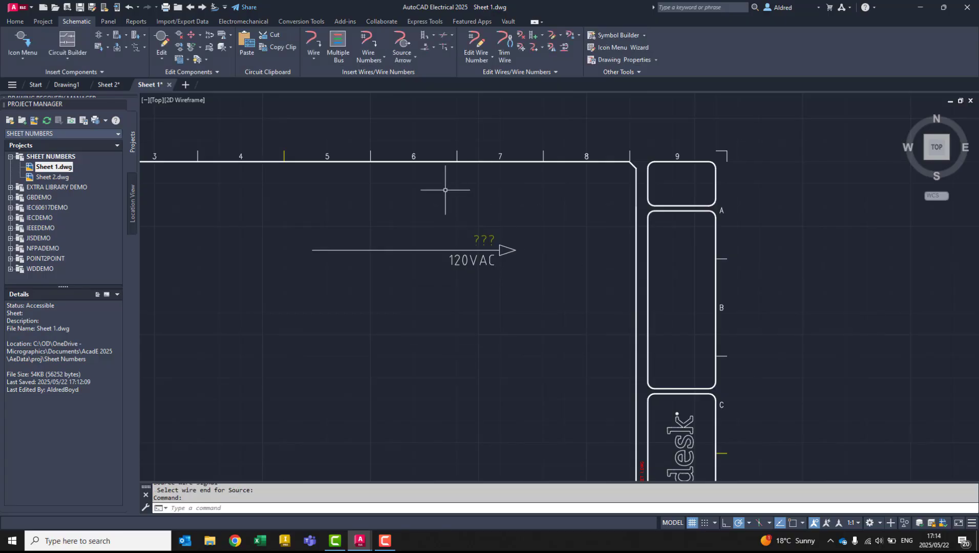
- Add a destination arrow to the Sheet 2 wire's zone 1 end, using the recent unpaired code TEST1 with description 120VAC
{"action": "double_click", "coordinate": [54, 177]}
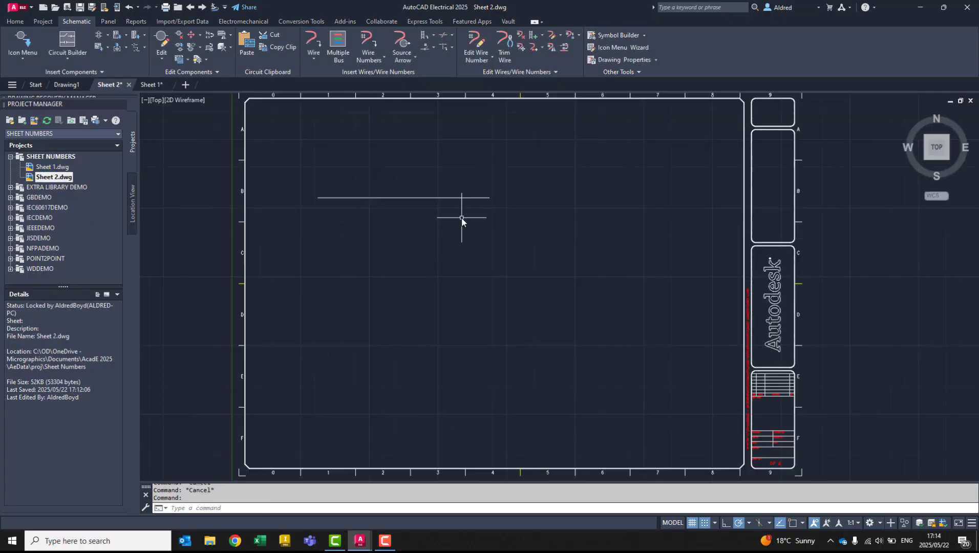
{"action": "left_click", "coordinate": [408, 59]}
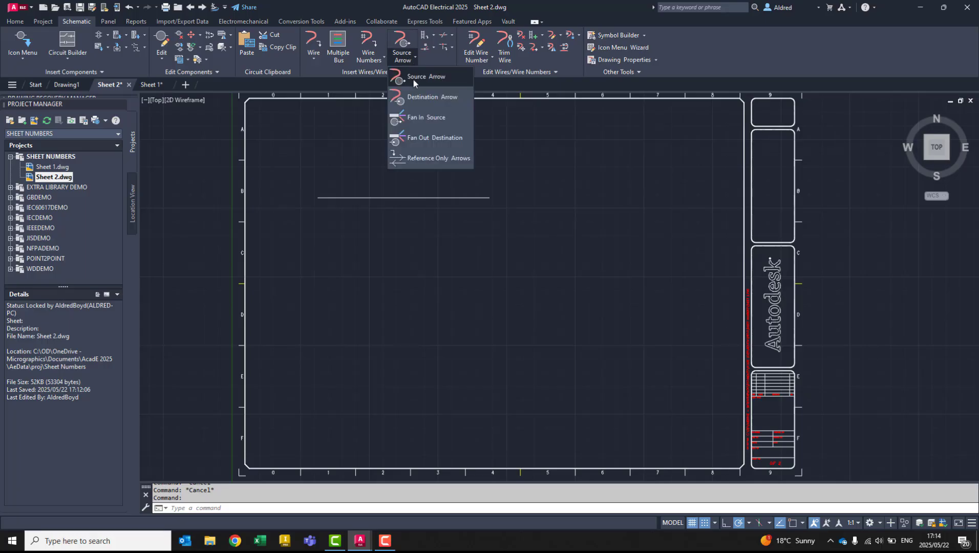
{"action": "left_click", "coordinate": [430, 97]}
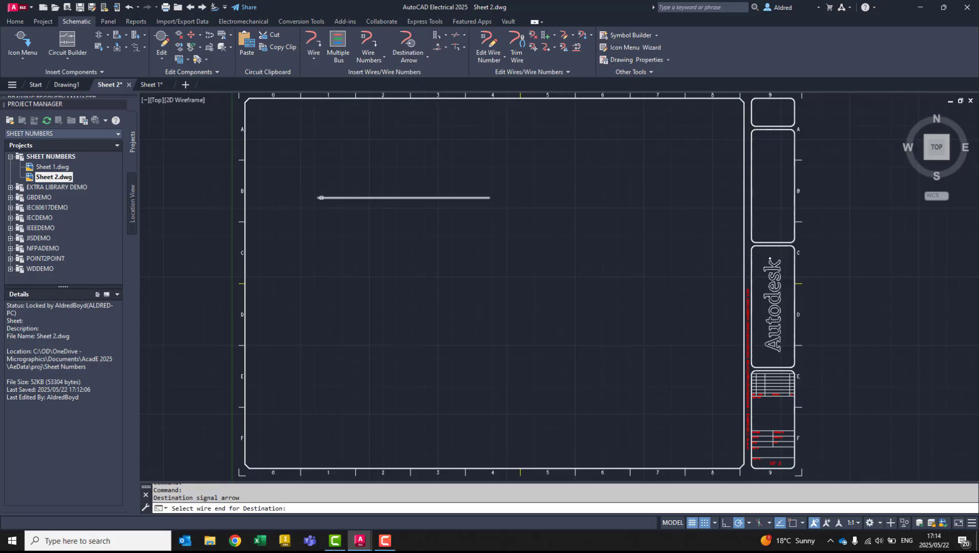
{"action": "left_click", "coordinate": [320, 198]}
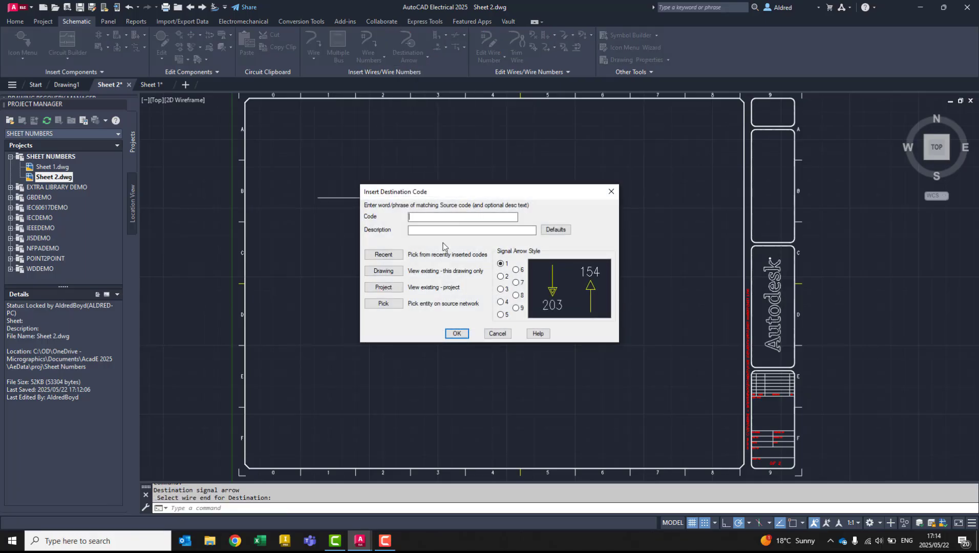
{"action": "left_click", "coordinate": [384, 255]}
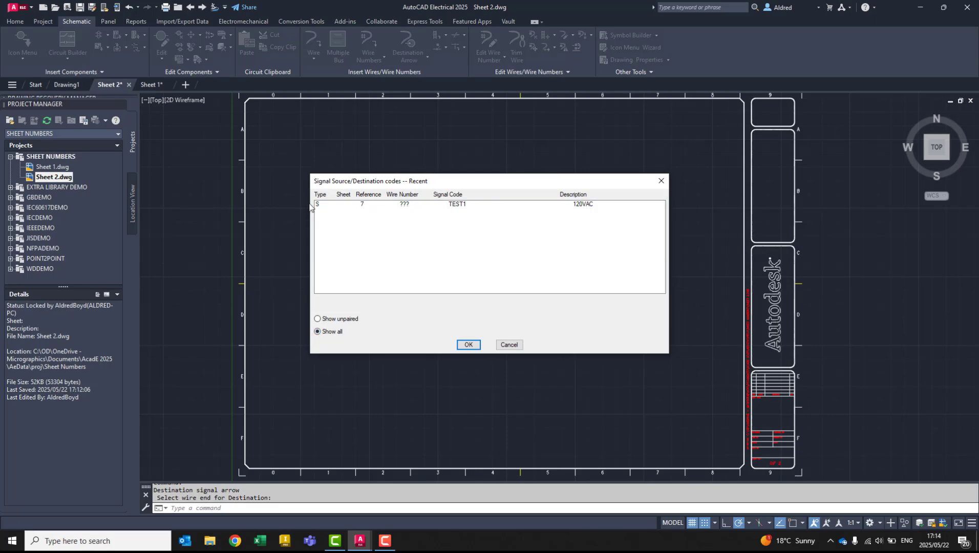
{"action": "left_click", "coordinate": [341, 320]}
{"action": "left_click", "coordinate": [352, 205]}
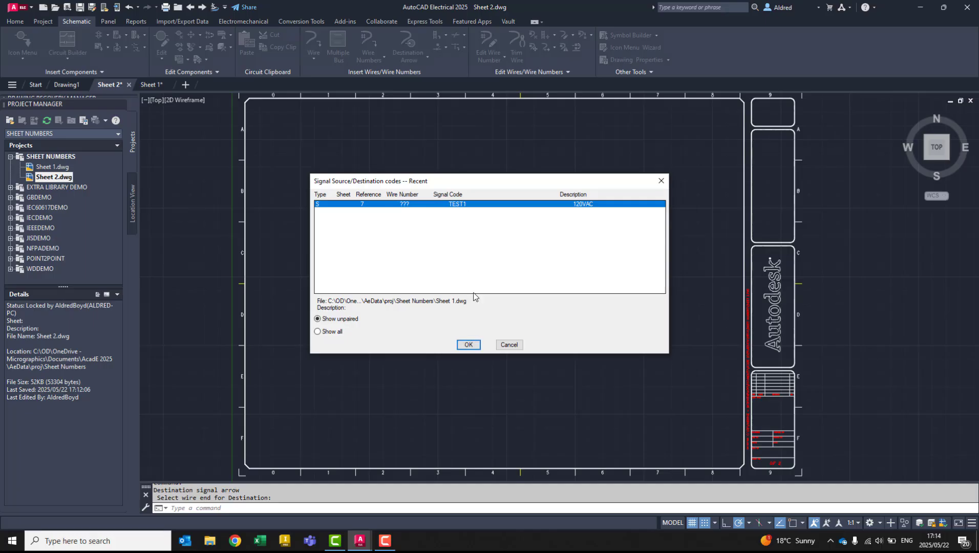
{"action": "left_click", "coordinate": [468, 342]}
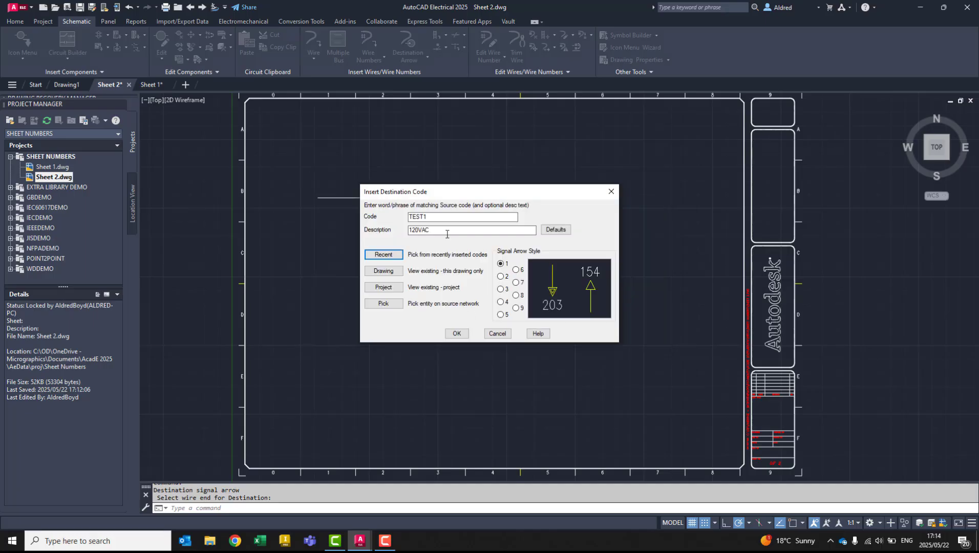
{"action": "left_click", "coordinate": [457, 333]}
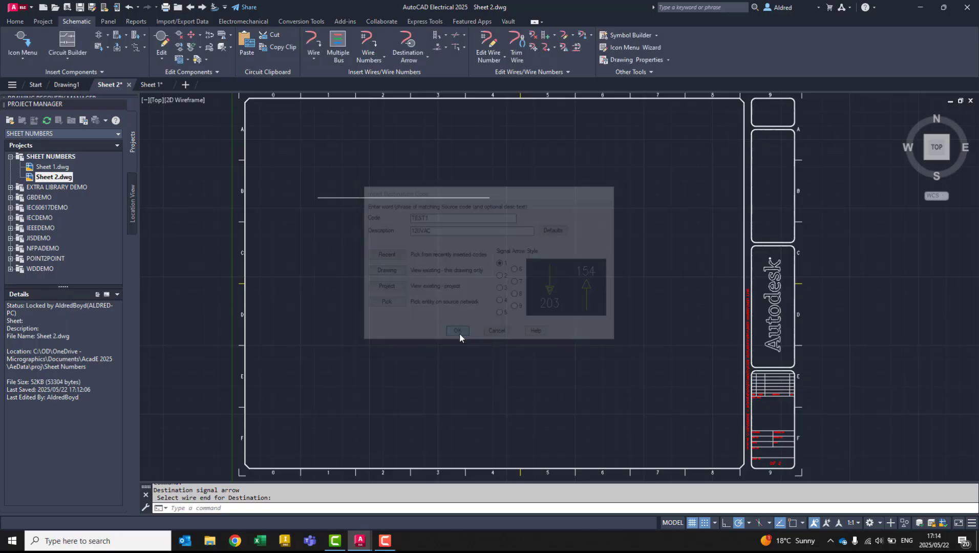
{"action": "left_click", "coordinate": [354, 215]}
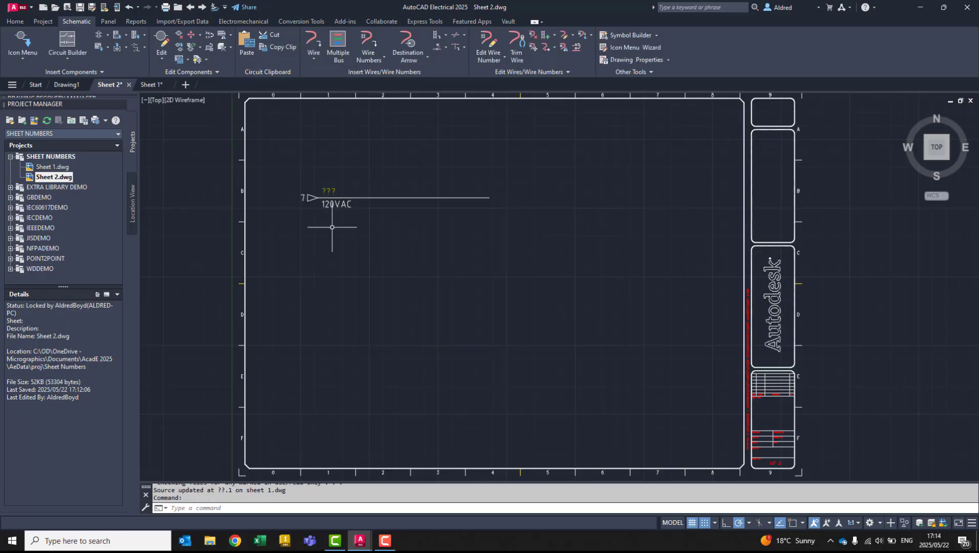
- Tag all wires project-wide on both sheets with consecutive sequential numbers starting at 1, saving the drawing when asked
{"action": "middle_click_drag", "start_coordinate": [342, 224], "coordinate": [360, 262]}
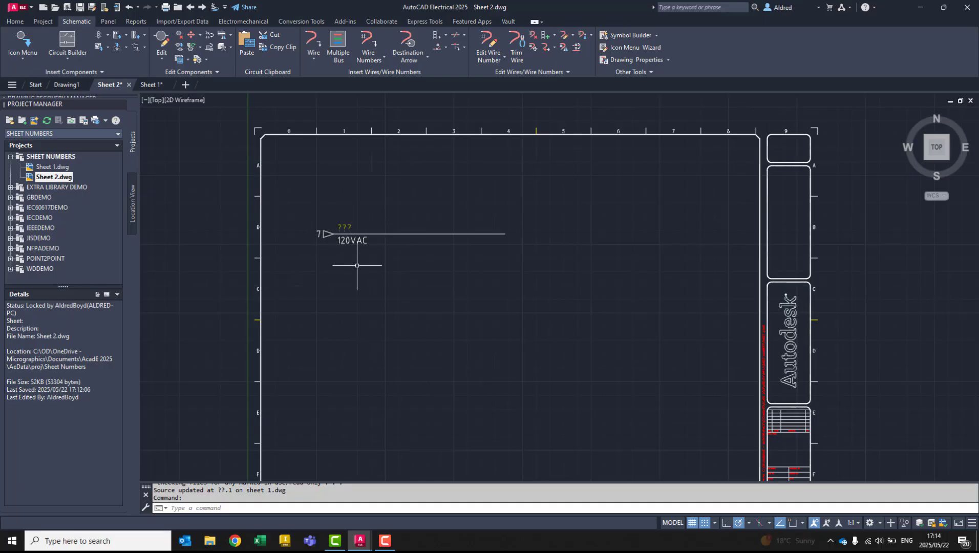
{"action": "left_click", "coordinate": [368, 46]}
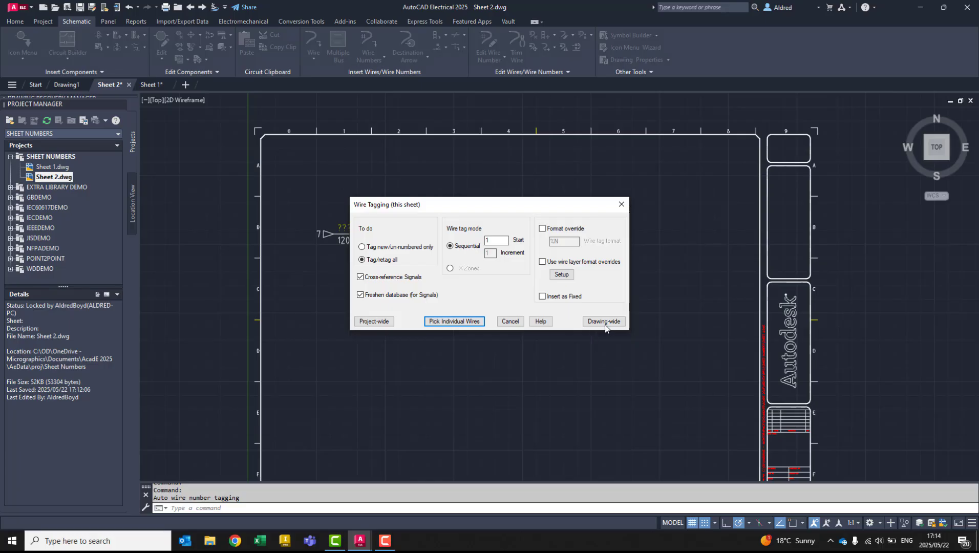
{"action": "left_click", "coordinate": [373, 322]}
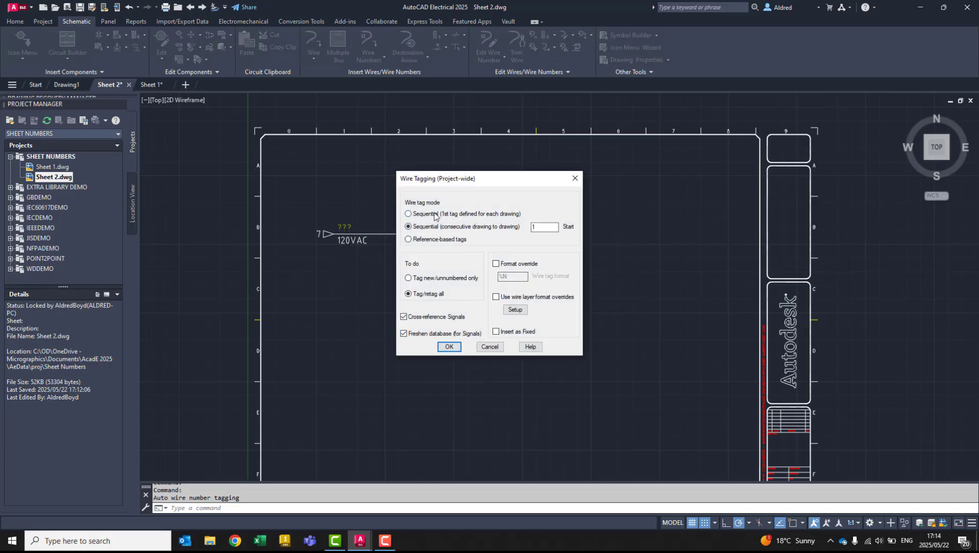
{"action": "left_click", "coordinate": [449, 347]}
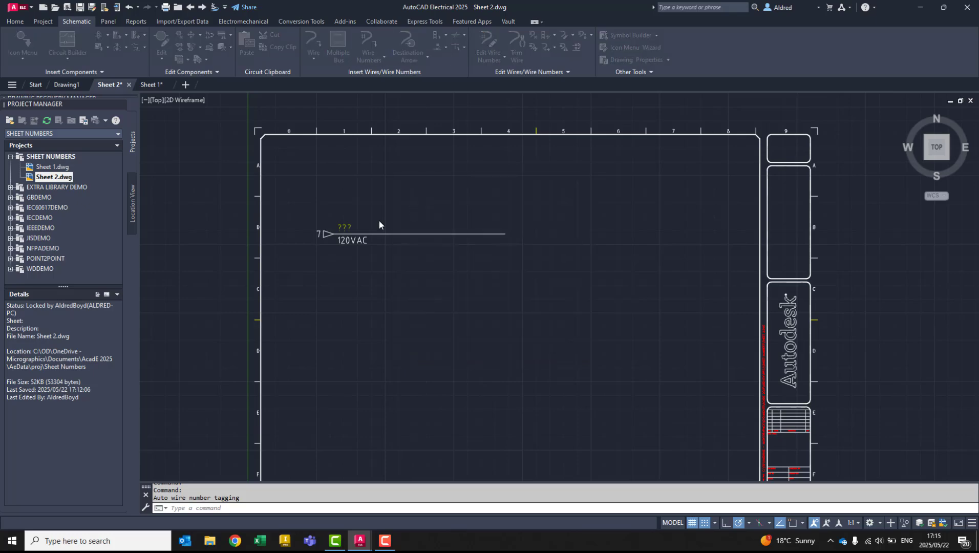
{"action": "left_click", "coordinate": [345, 266]}
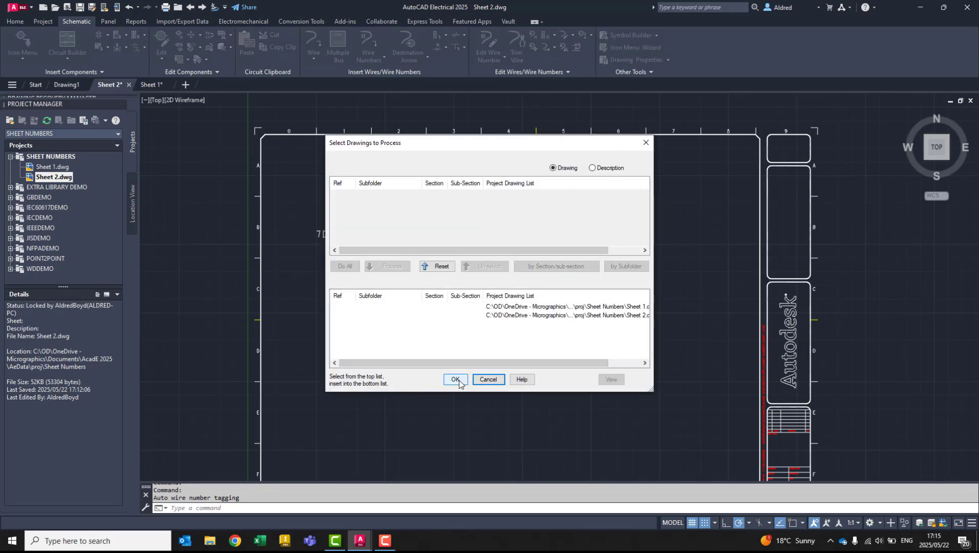
{"action": "left_click", "coordinate": [455, 379]}
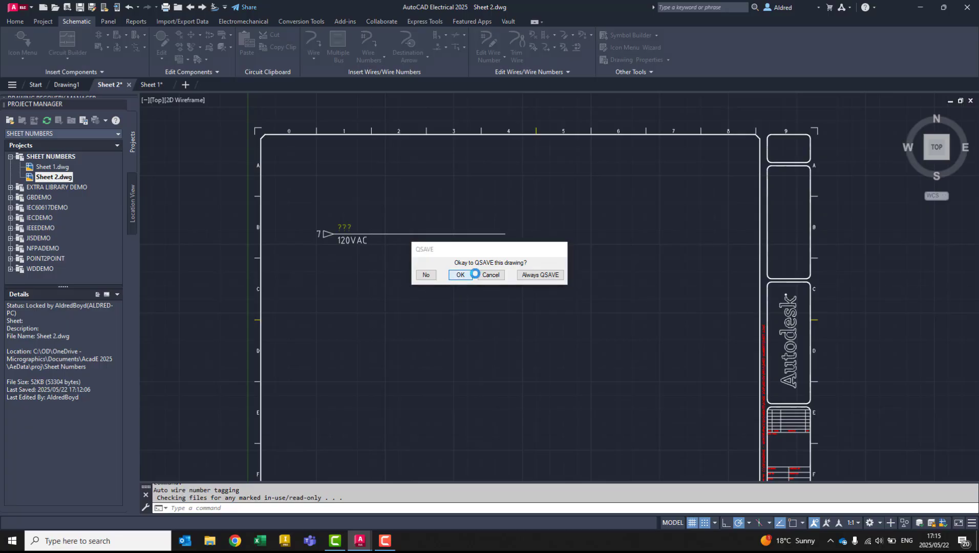
{"action": "left_click", "coordinate": [460, 275]}
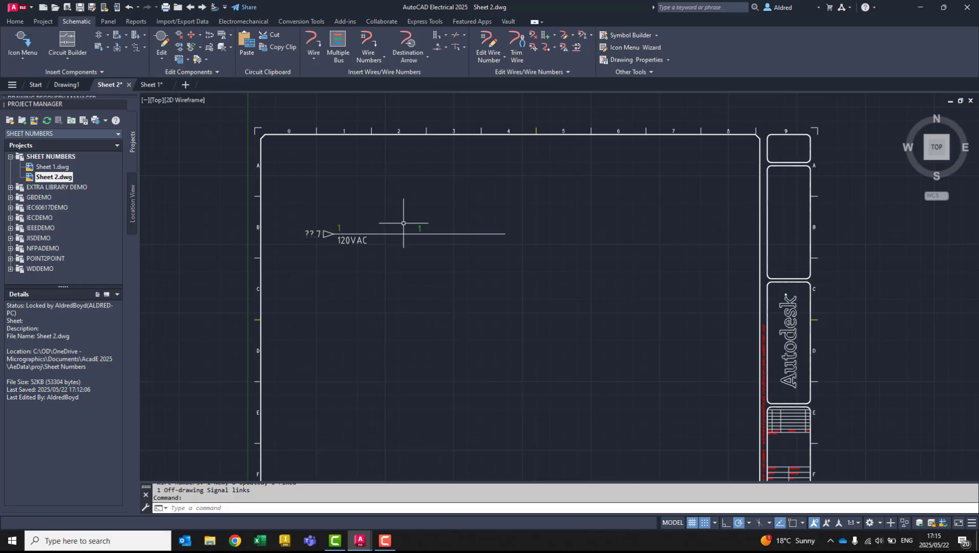
- Open Sheet 1.dwg and examine the wire number and the source arrow's cross-reference against the zone labels
{"action": "double_click", "coordinate": [52, 167]}
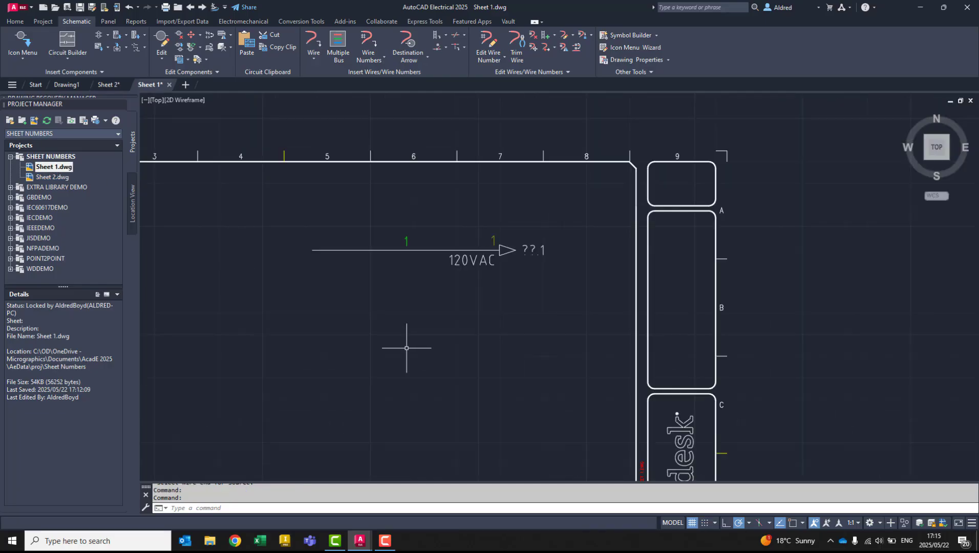
{"action": "scroll", "coordinate": [394, 328], "scroll_direction": "up", "scroll_amount": 2}
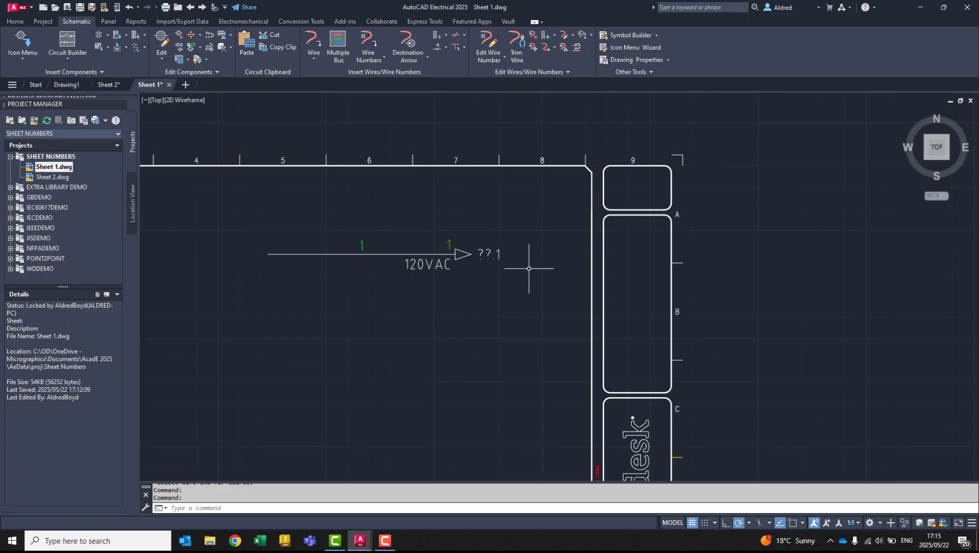
{"action": "middle_click_drag", "start_coordinate": [212, 247], "coordinate": [492, 229]}
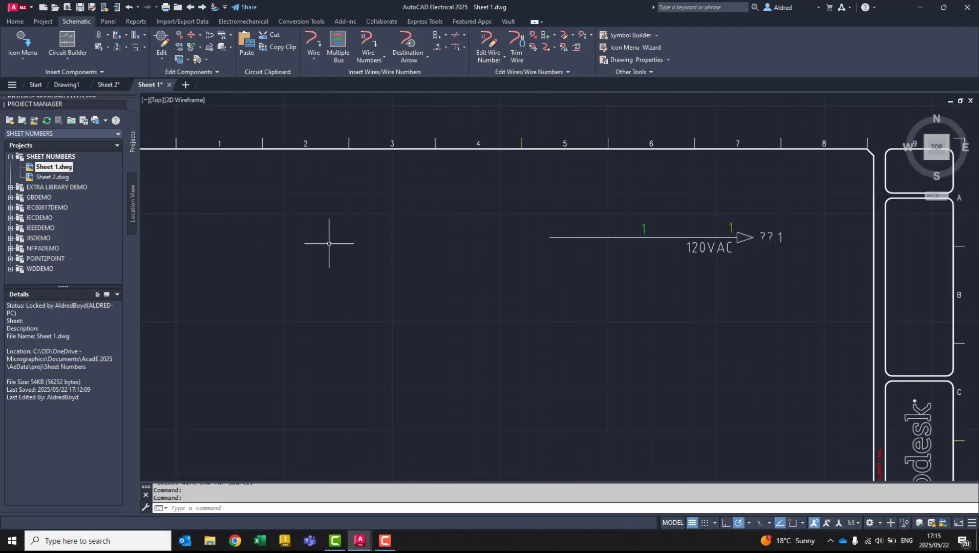
{"action": "middle_click_drag", "start_coordinate": [250, 197], "coordinate": [348, 204]}
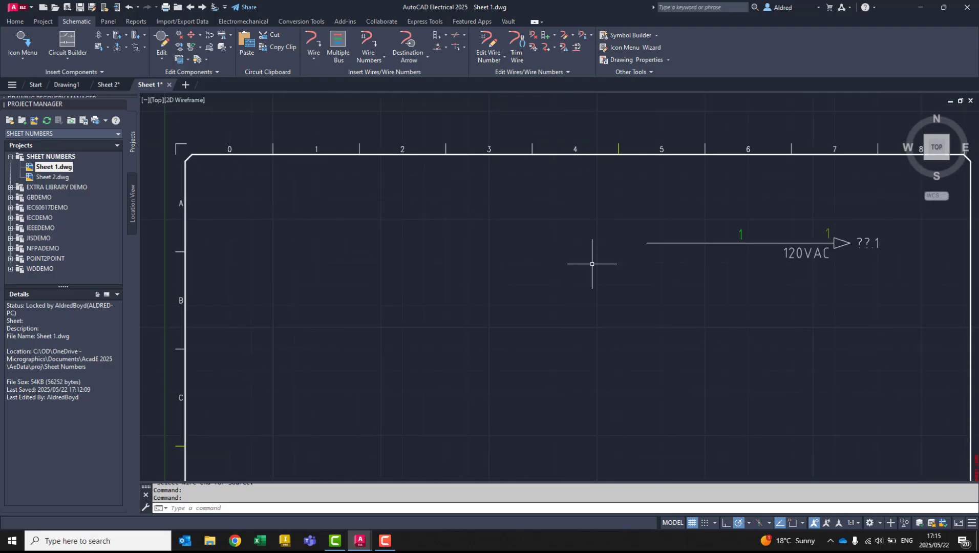
{"action": "middle_click_drag", "start_coordinate": [745, 254], "coordinate": [493, 207]}
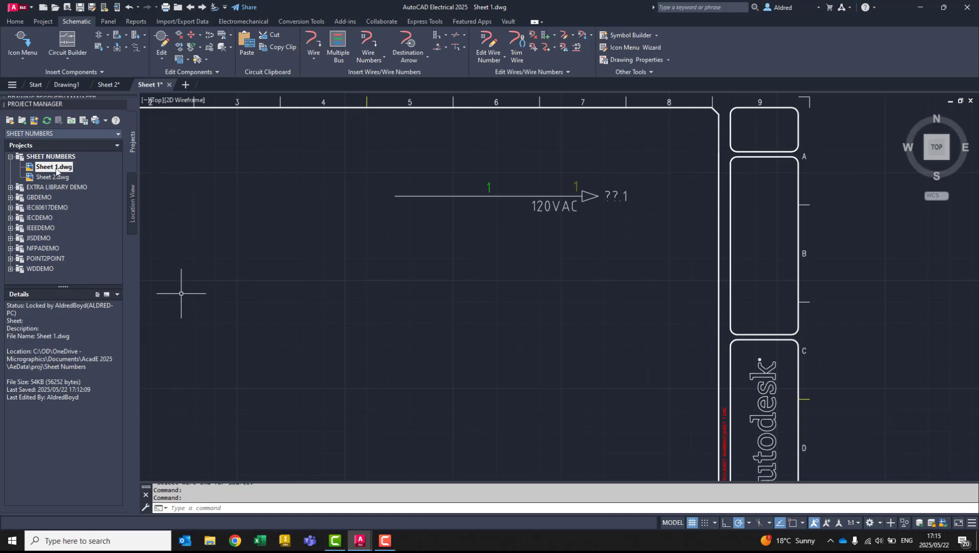
- Check the Sheet value in Sheet 1.dwg's drawing properties and leave without changes
{"action": "right_click", "coordinate": [57, 171]}
{"action": "mouse_move", "coordinate": [103, 260]}
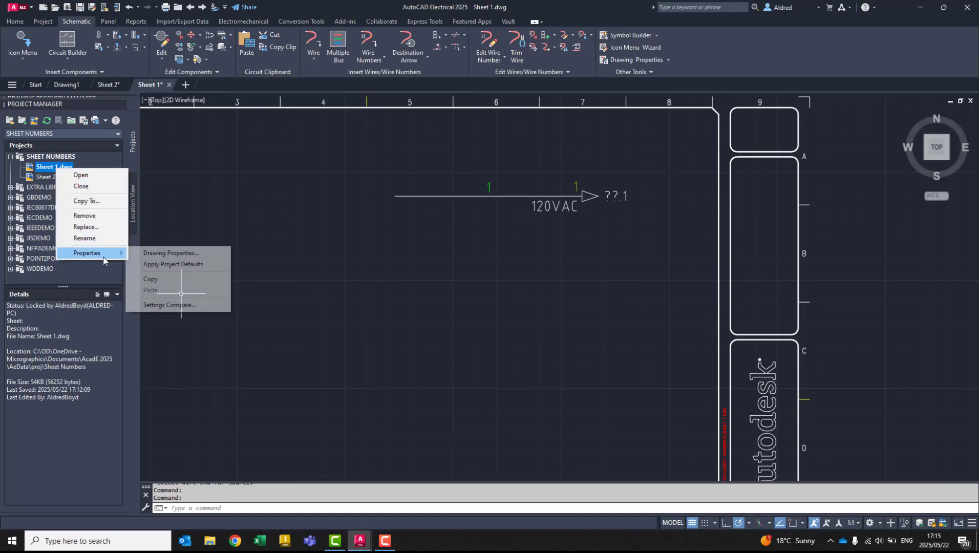
{"action": "left_click", "coordinate": [171, 253]}
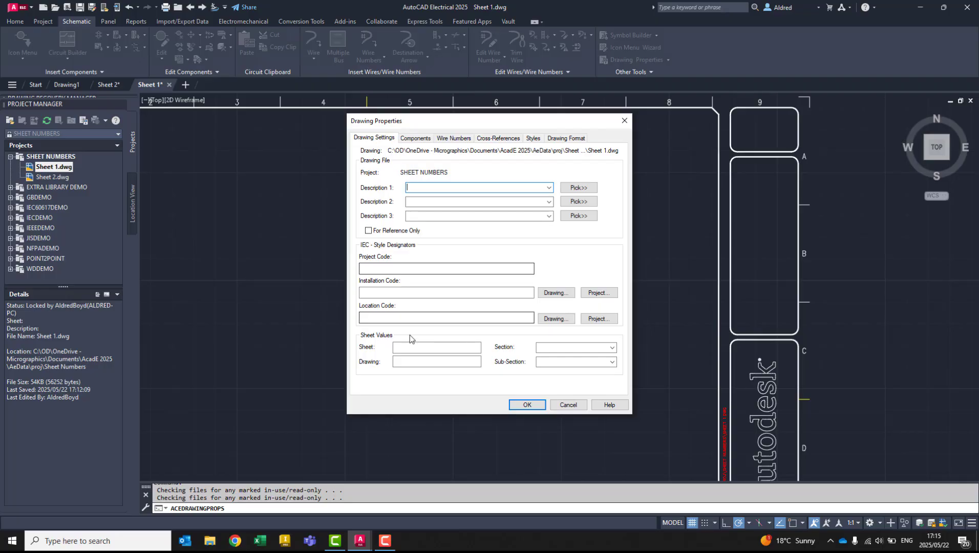
{"action": "left_click", "coordinate": [412, 347]}
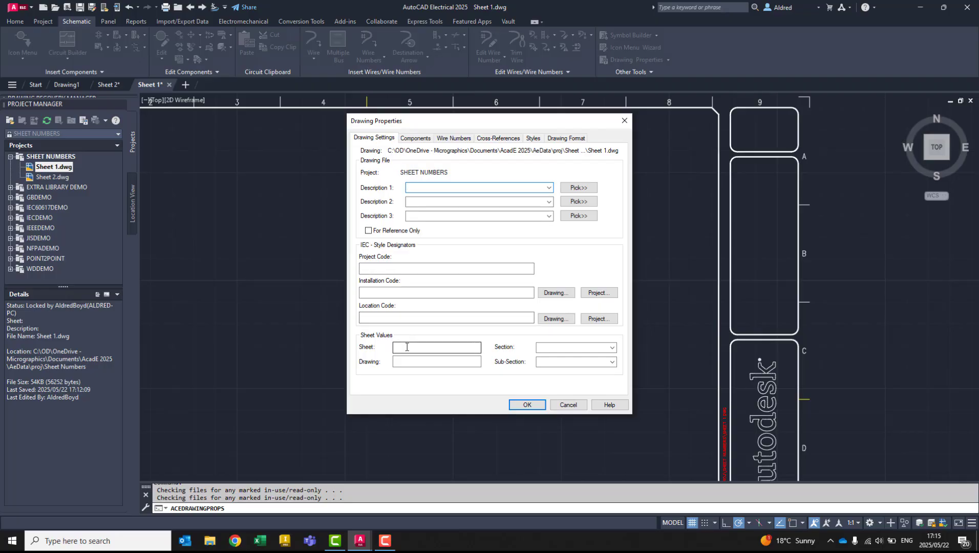
{"action": "left_click", "coordinate": [587, 405]}
- Check the Sheet value in Sheet 2.dwg's drawing properties and leave without changes
{"action": "left_click", "coordinate": [52, 177]}
{"action": "right_click", "coordinate": [59, 179]}
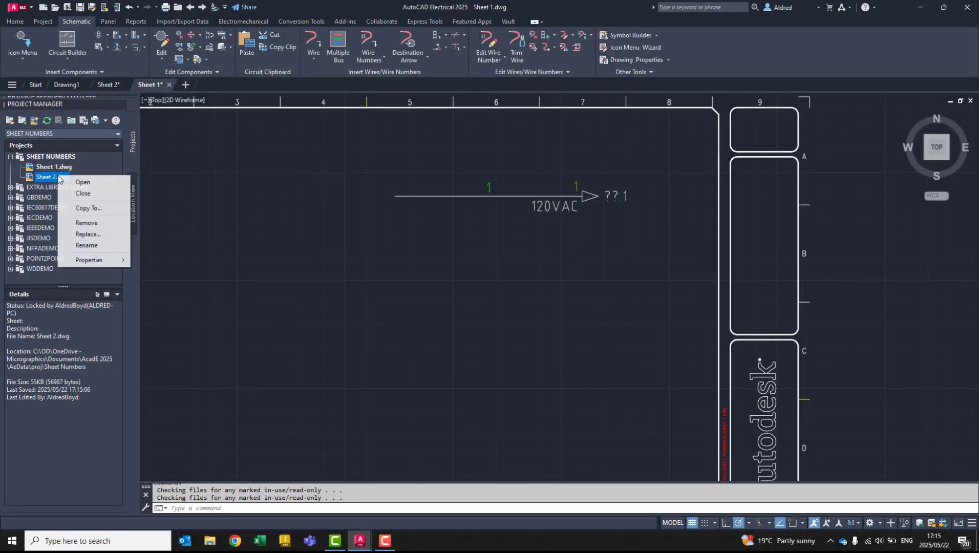
{"action": "mouse_move", "coordinate": [100, 260]}
{"action": "left_click", "coordinate": [164, 259]}
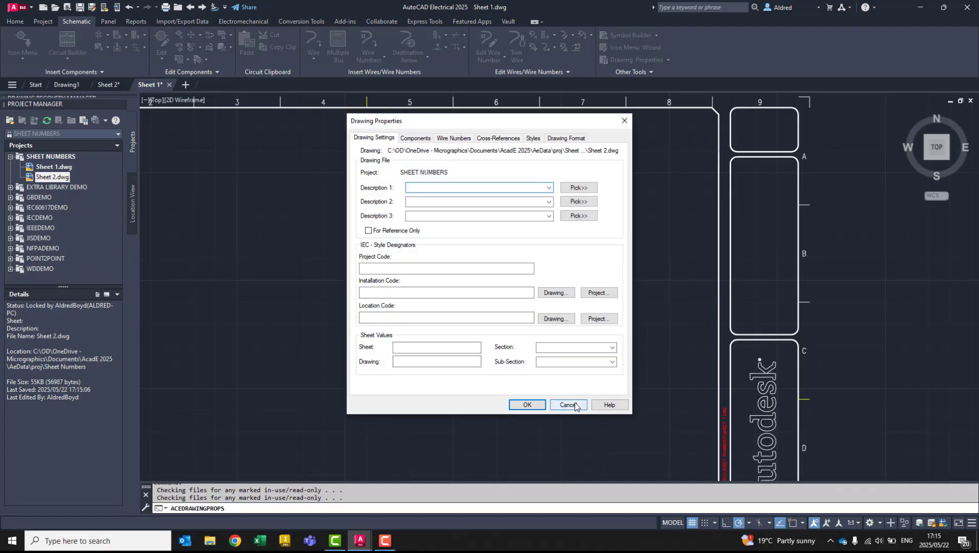
{"action": "left_click", "coordinate": [576, 406]}
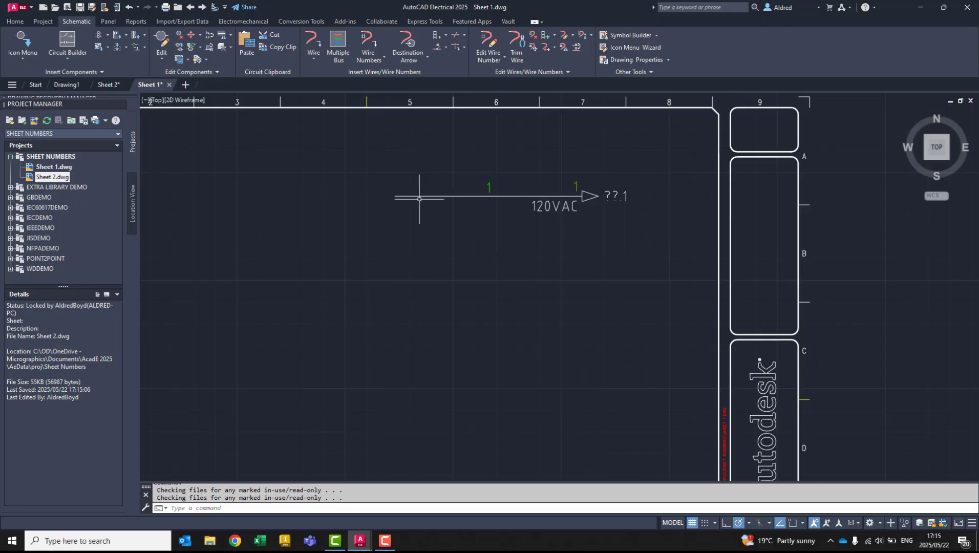
- Set up a project-wide update that resequences sheet values starting with 1 and retags wire numbers and signals
{"action": "left_click", "coordinate": [47, 22]}
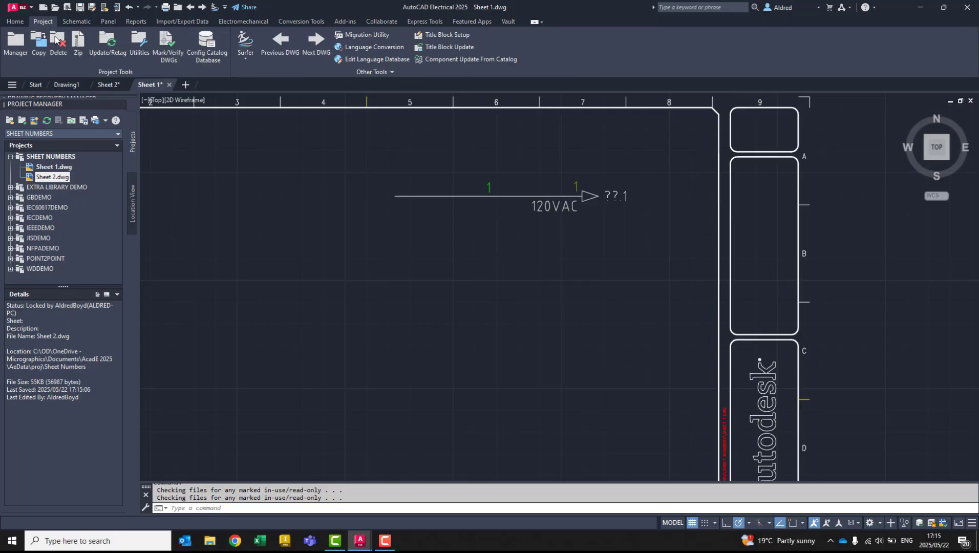
{"action": "left_click", "coordinate": [113, 48]}
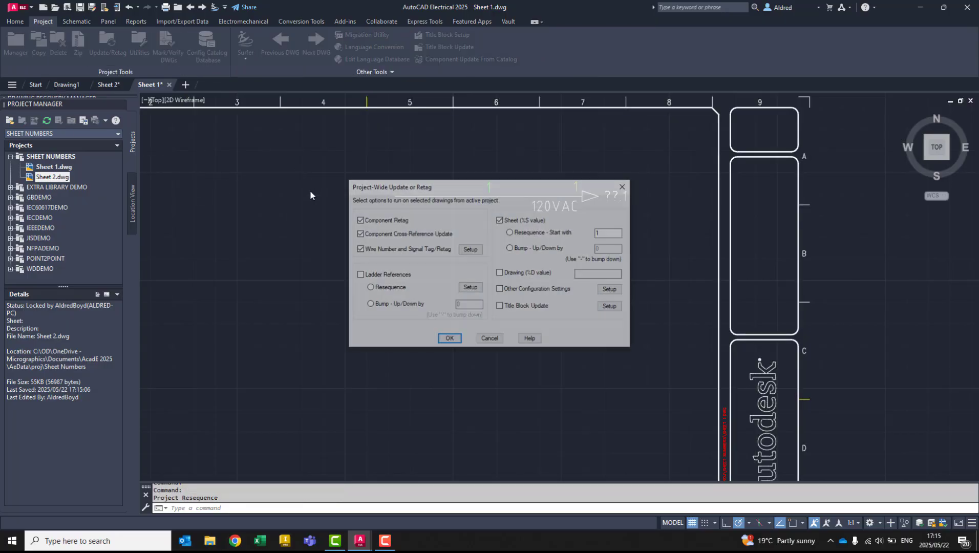
{"action": "left_click_drag", "start_coordinate": [453, 193], "coordinate": [395, 177]}
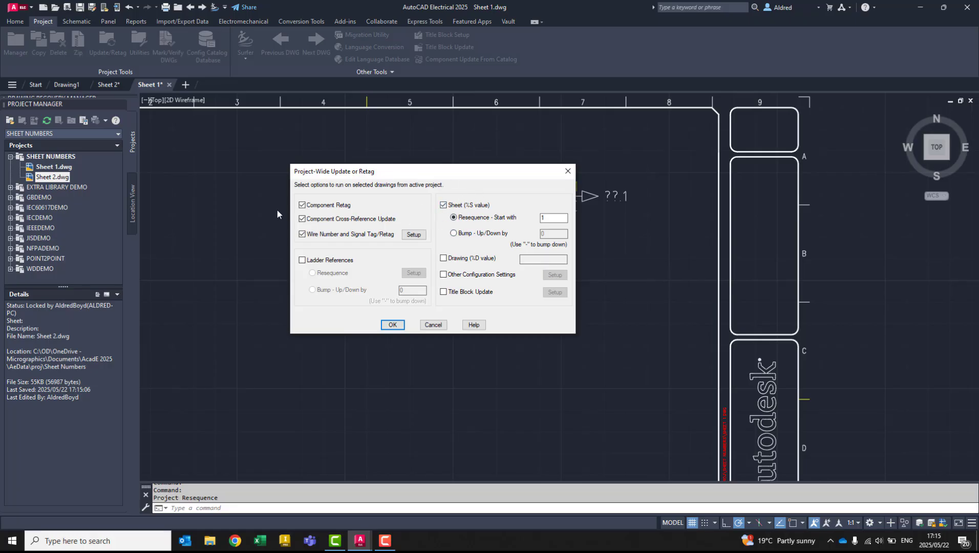
{"action": "left_click", "coordinate": [302, 219]}
{"action": "left_click", "coordinate": [302, 234]}
{"action": "left_click", "coordinate": [337, 207]}
{"action": "left_click", "coordinate": [320, 220]}
{"action": "left_click", "coordinate": [314, 206]}
{"action": "left_click", "coordinate": [303, 235]}
- Run the project-wide update on all drawings of the SHEET NUMBERS project
{"action": "left_click", "coordinate": [392, 324]}
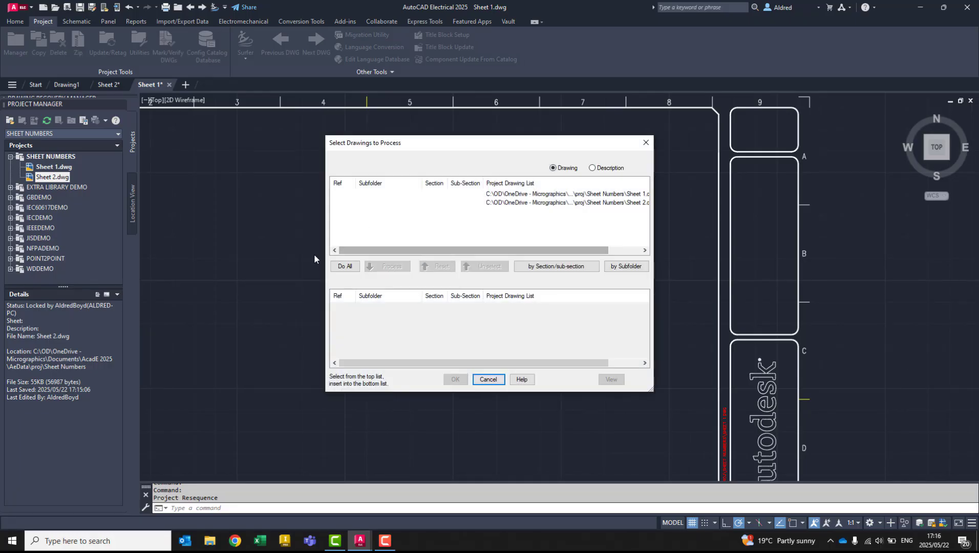
{"action": "left_click", "coordinate": [345, 266]}
{"action": "left_click", "coordinate": [455, 379]}
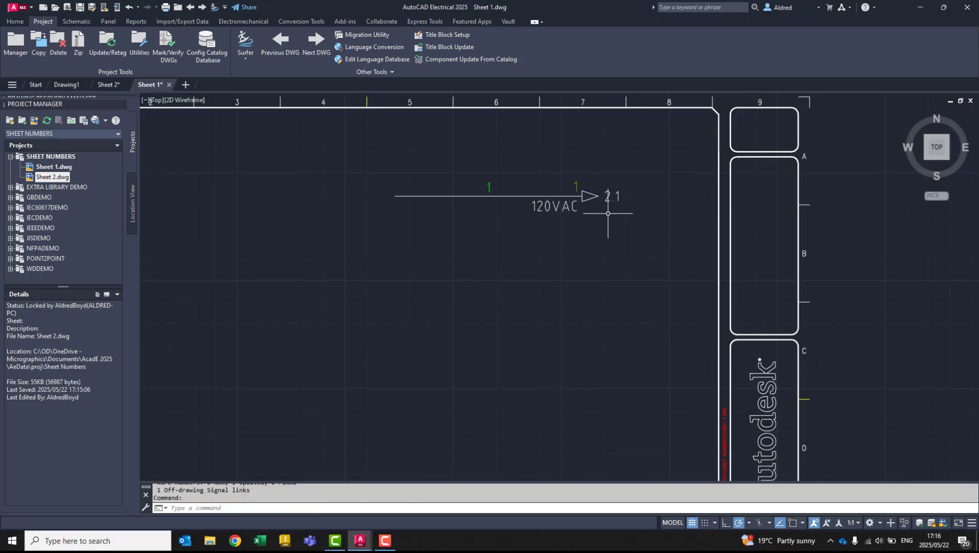
- View the Sheet 2 drawing, check the Sheet value in Sheet 1.dwg's drawing properties, and leave without changes
{"action": "left_click", "coordinate": [106, 85]}
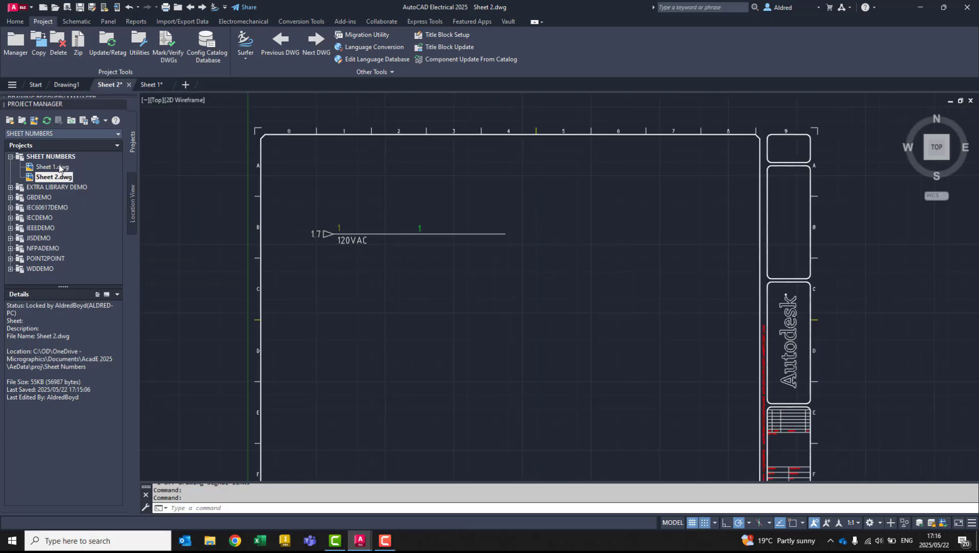
{"action": "left_click", "coordinate": [59, 167]}
{"action": "right_click", "coordinate": [61, 168]}
{"action": "mouse_move", "coordinate": [102, 256]}
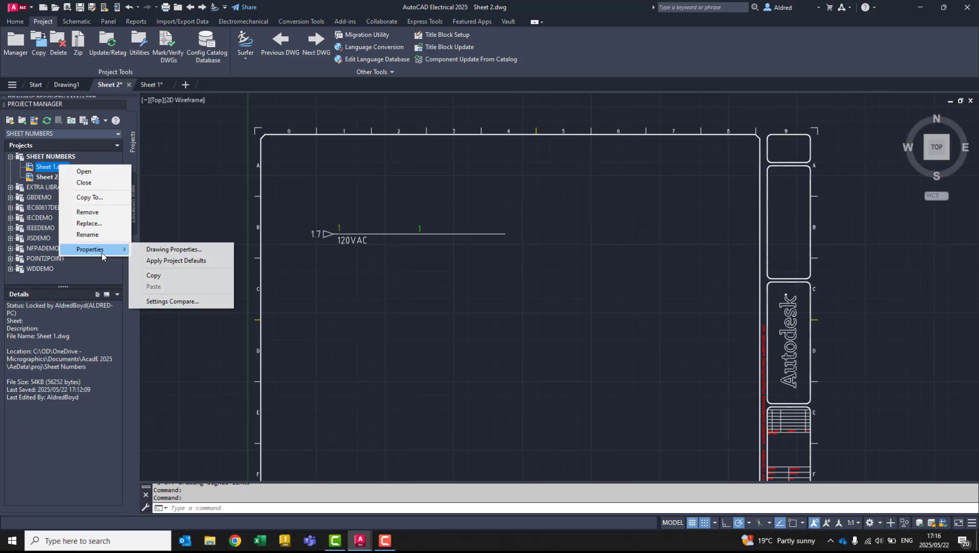
{"action": "left_click", "coordinate": [200, 250]}
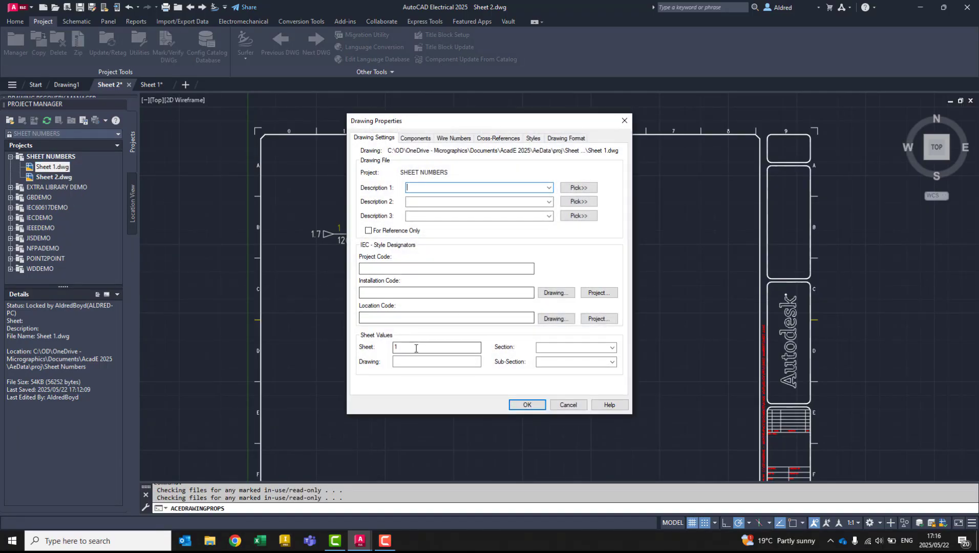
{"action": "left_click_drag", "start_coordinate": [414, 346], "coordinate": [377, 344]}
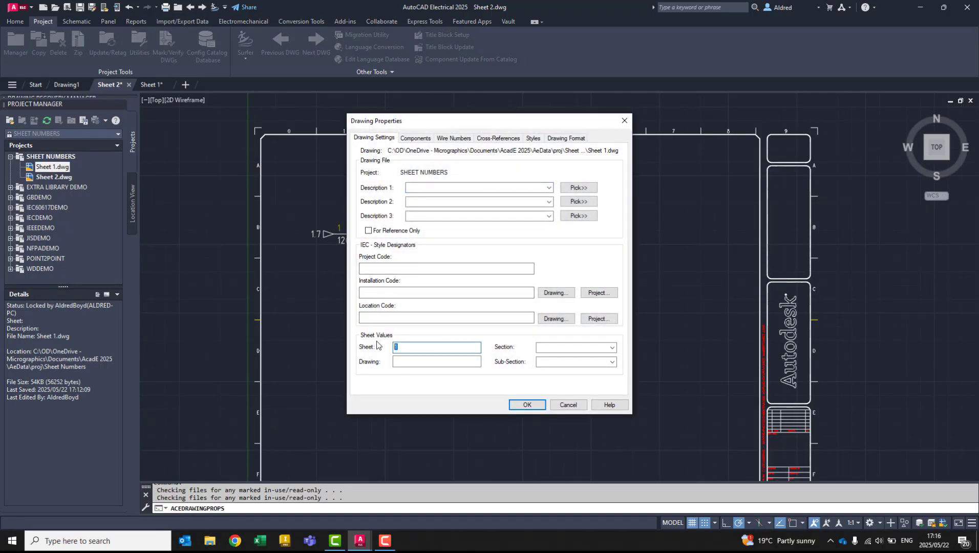
{"action": "left_click", "coordinate": [623, 121]}
- Check the Sheet value in Sheet 2.dwg's drawing properties and cancel without changes
{"action": "right_click", "coordinate": [56, 179]}
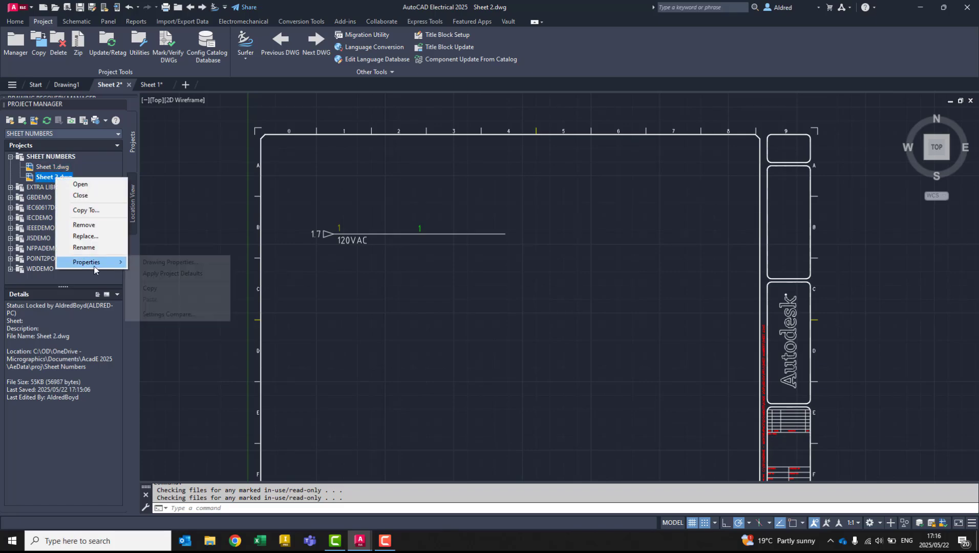
{"action": "mouse_move", "coordinate": [91, 261]}
{"action": "left_click", "coordinate": [192, 262]}
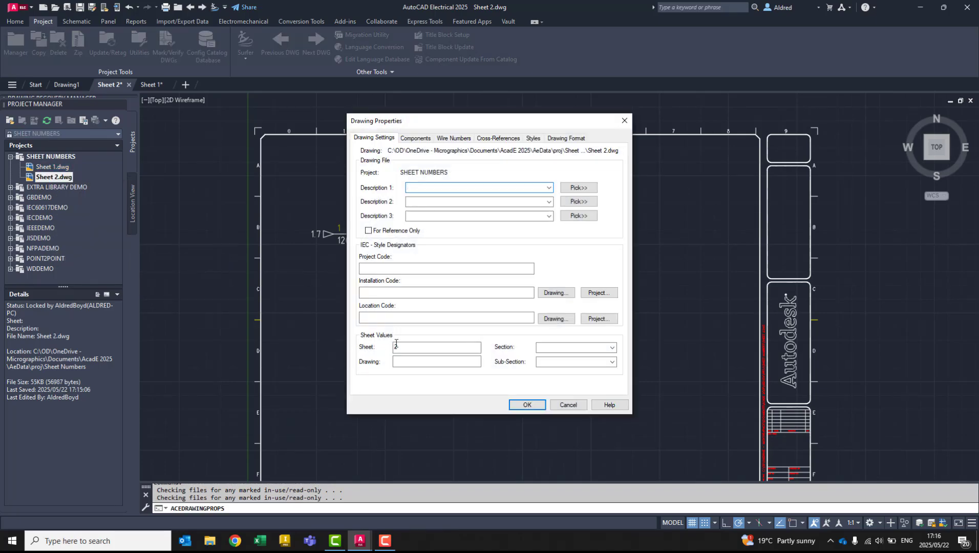
{"action": "left_click", "coordinate": [568, 404]}
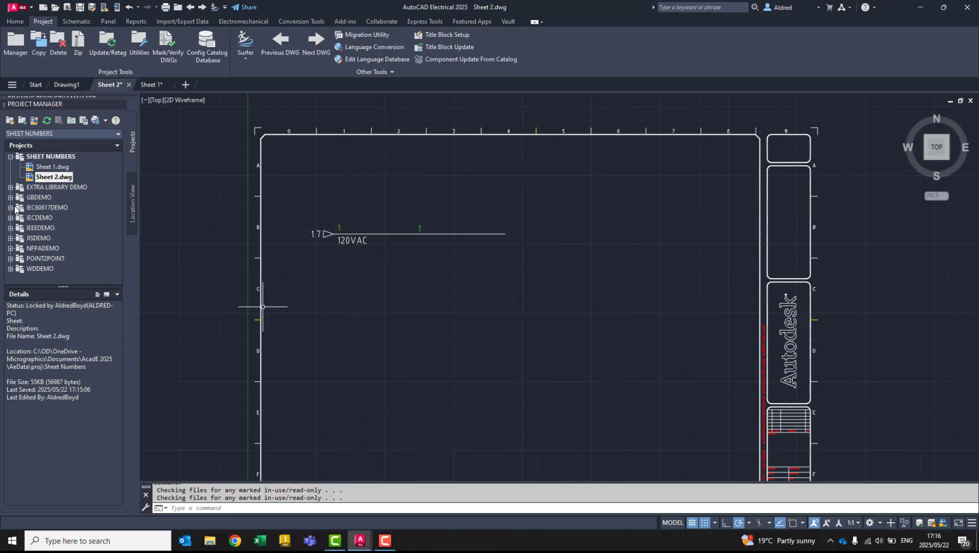
{"action": "right_click", "coordinate": [58, 161]}
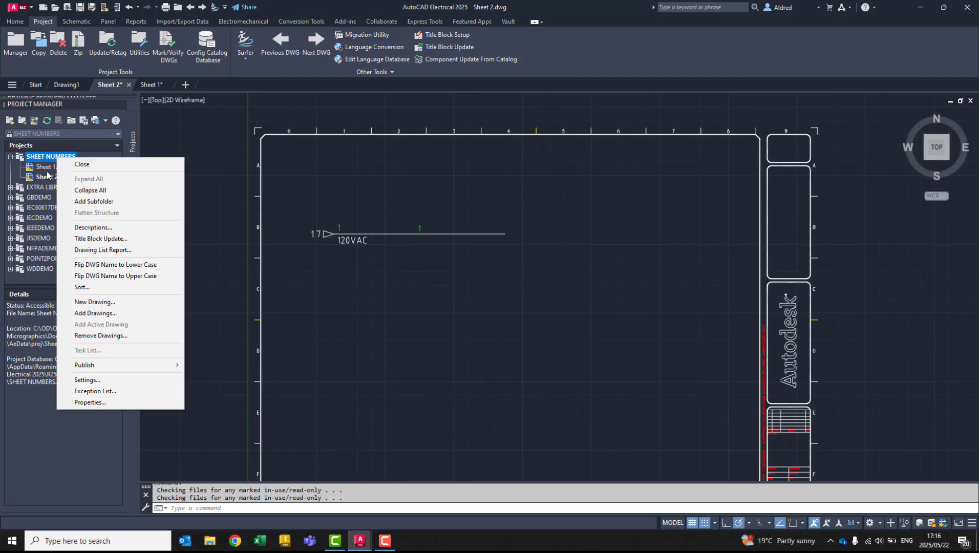
{"action": "left_click", "coordinate": [221, 187]}
{"action": "key", "text": "Escape"}
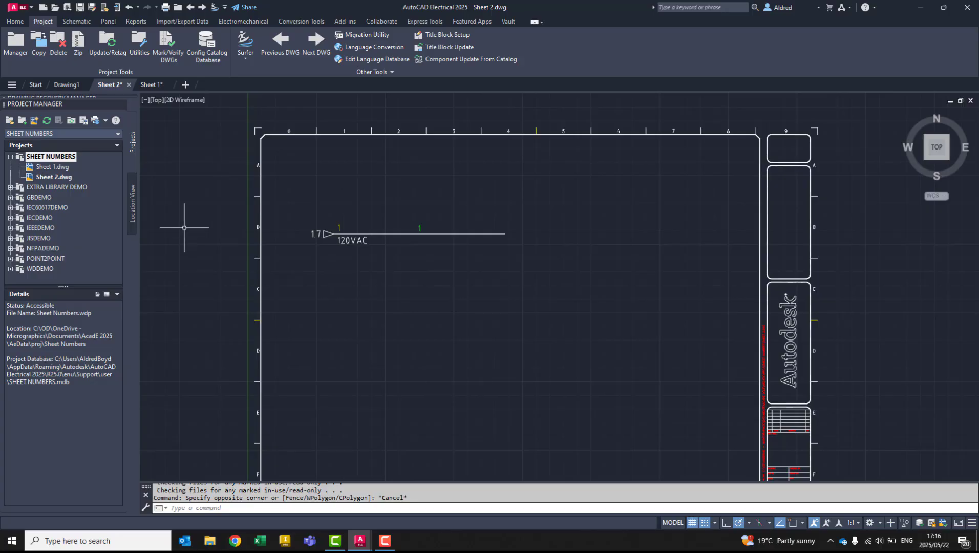
- Create a project drawing named "Sheet" with the project default values and place it between Sheet 1.dwg and Sheet 2.dwg
{"action": "right_click", "coordinate": [65, 161]}
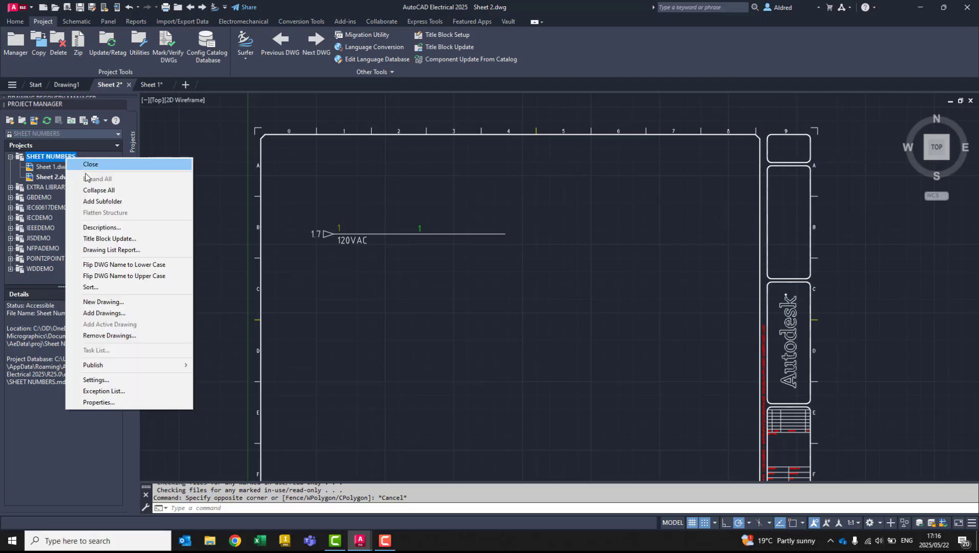
{"action": "left_click", "coordinate": [109, 303]}
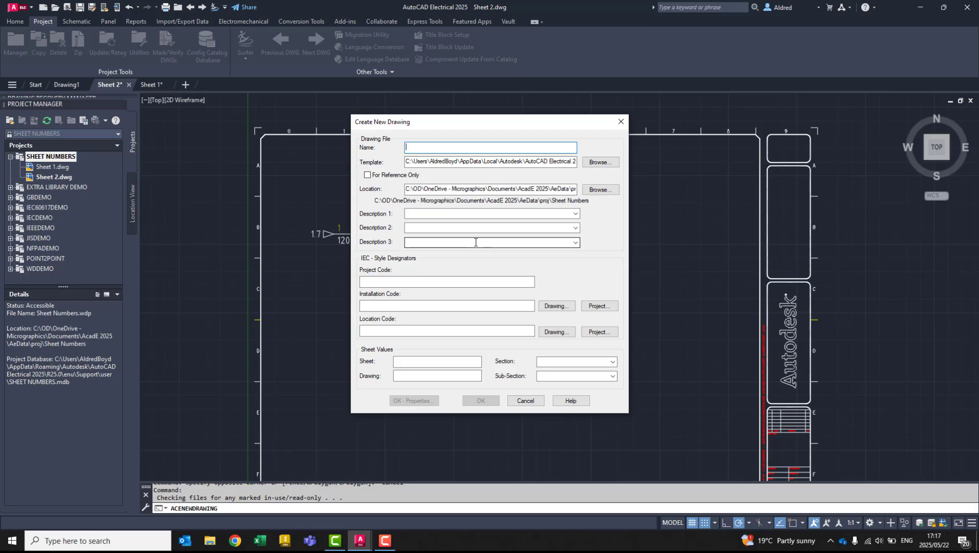
{"action": "type", "text": "Sheet"}
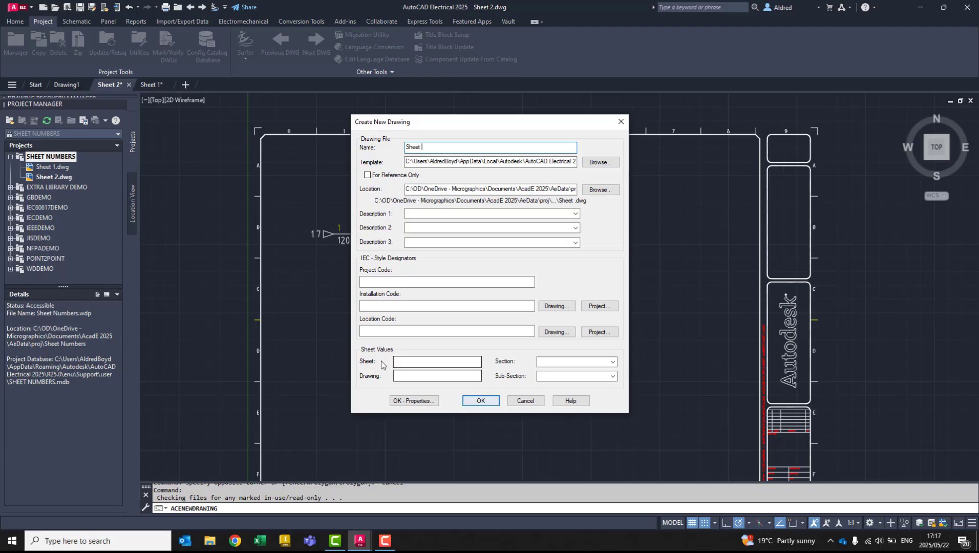
{"action": "left_click", "coordinate": [481, 400]}
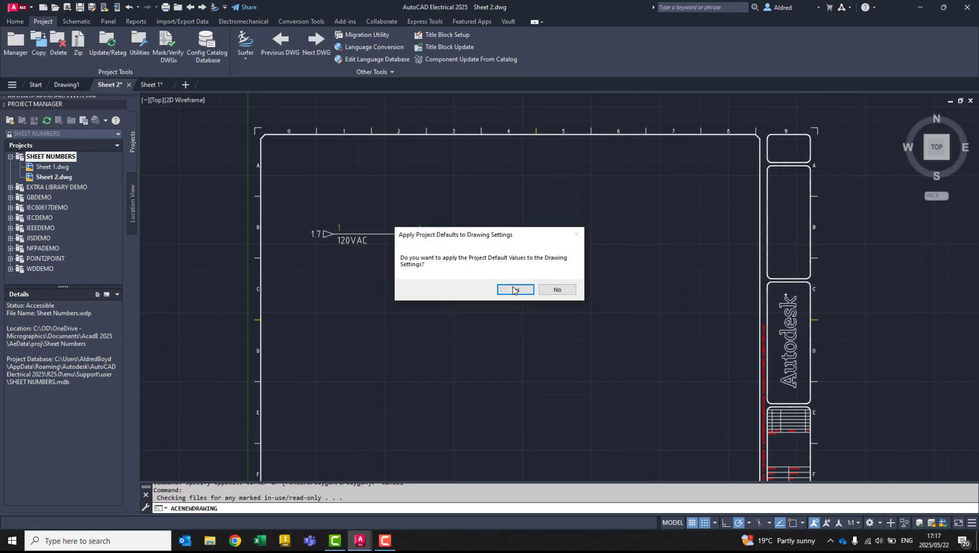
{"action": "left_click", "coordinate": [515, 290]}
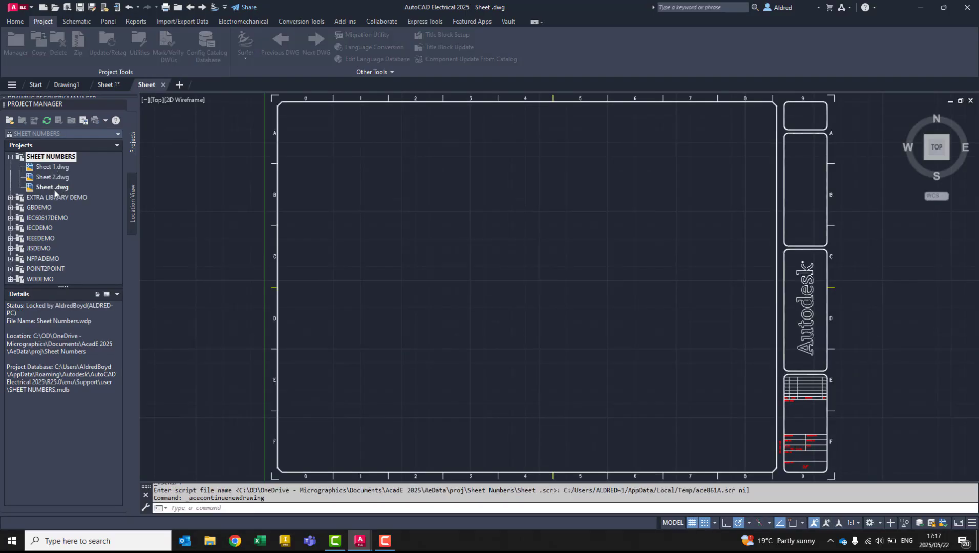
{"action": "left_click_drag", "start_coordinate": [50, 187], "coordinate": [51, 177]}
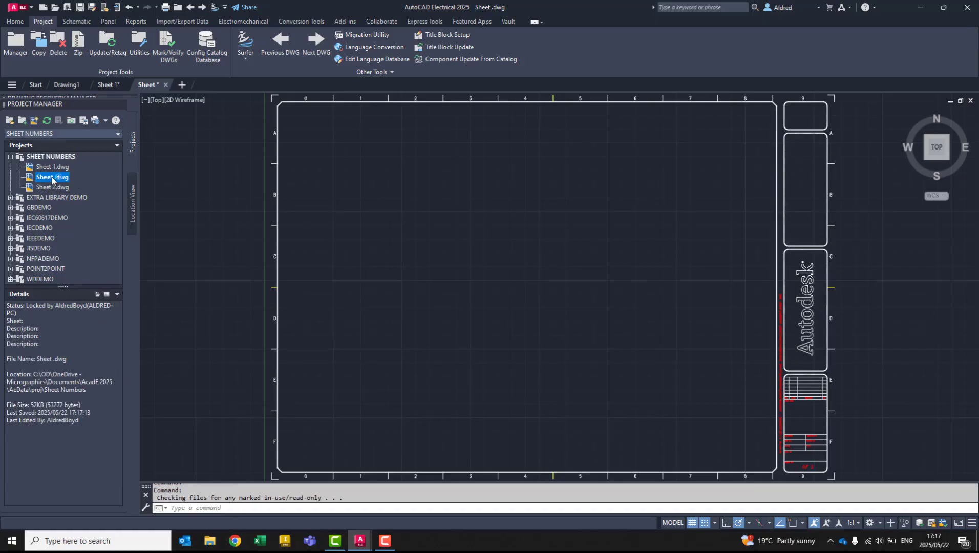
- Recheck the Sheet value of Sheet 2.dwg, the last drawing in the project, in its drawing properties without changing it
{"action": "right_click", "coordinate": [54, 188]}
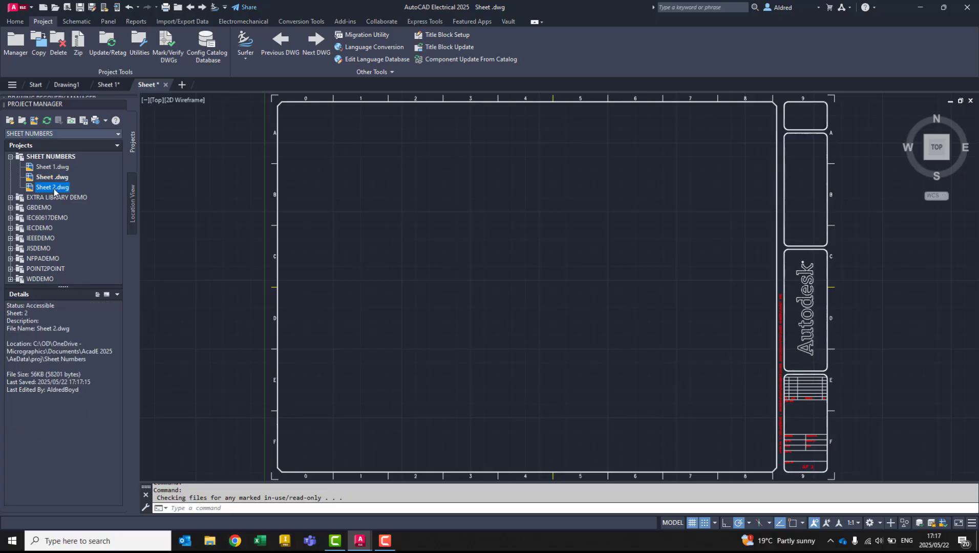
{"action": "mouse_move", "coordinate": [87, 273]}
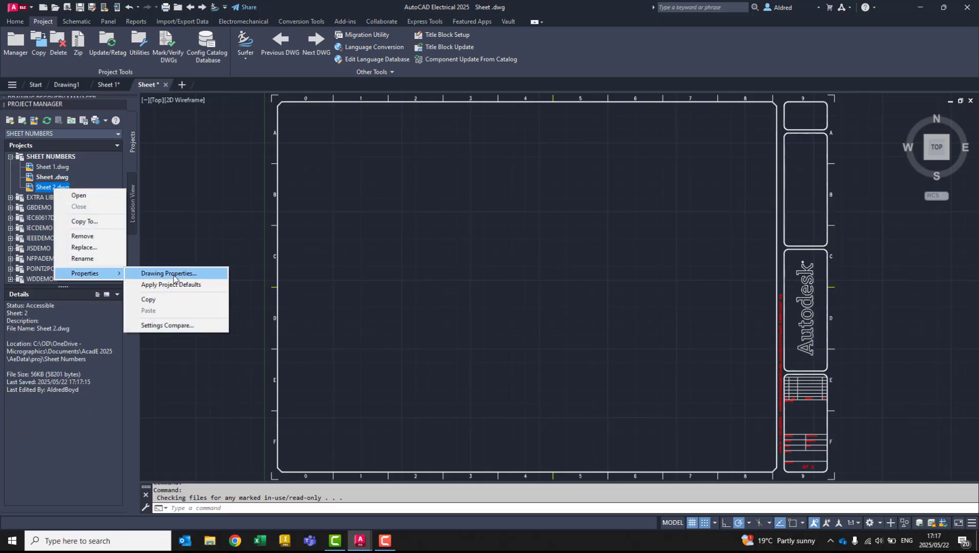
{"action": "left_click", "coordinate": [172, 274]}
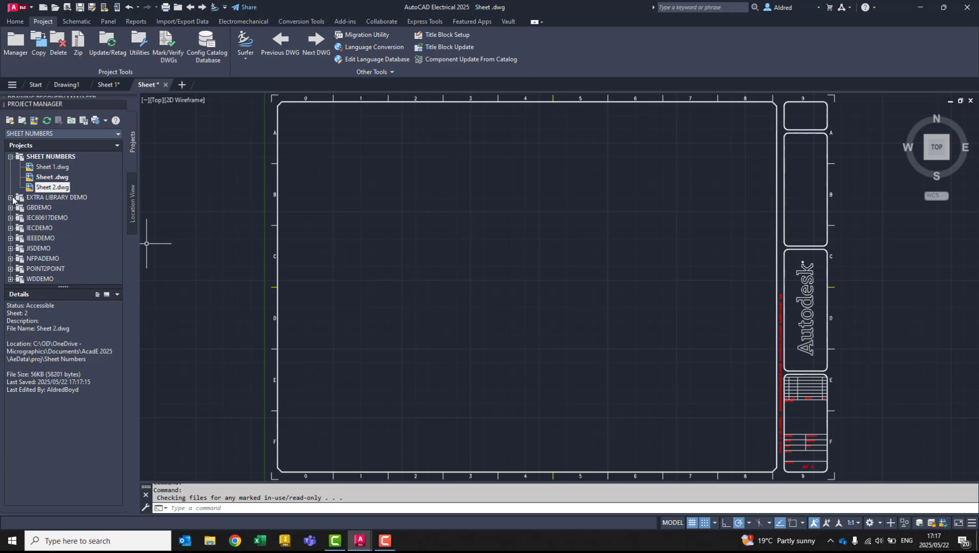
{"action": "right_click", "coordinate": [41, 190]}
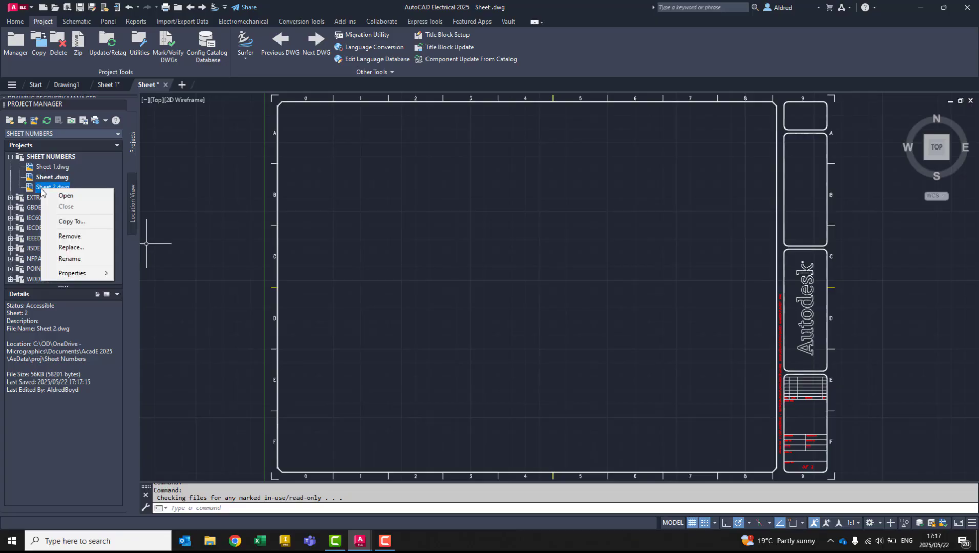
{"action": "mouse_move", "coordinate": [82, 274]}
{"action": "left_click", "coordinate": [131, 276]}
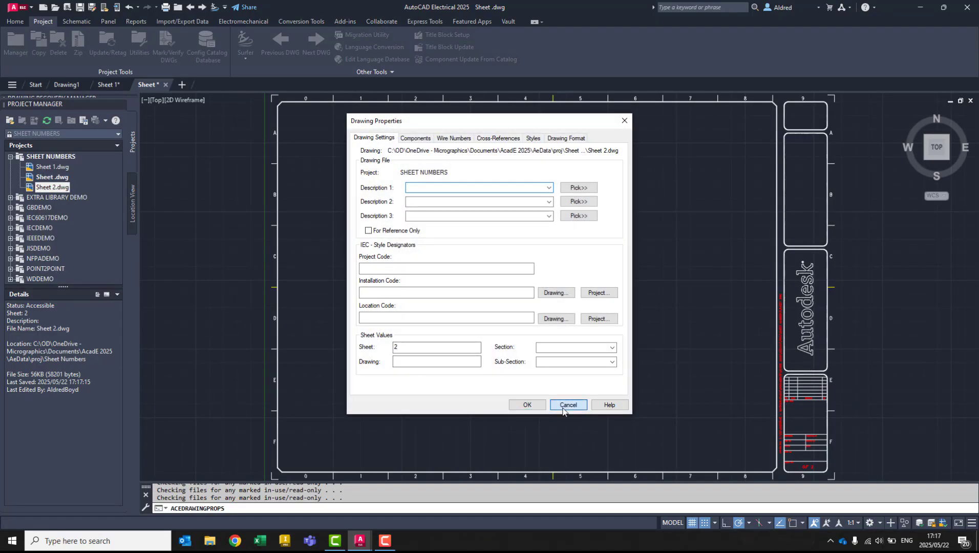
{"action": "left_click", "coordinate": [566, 404]}
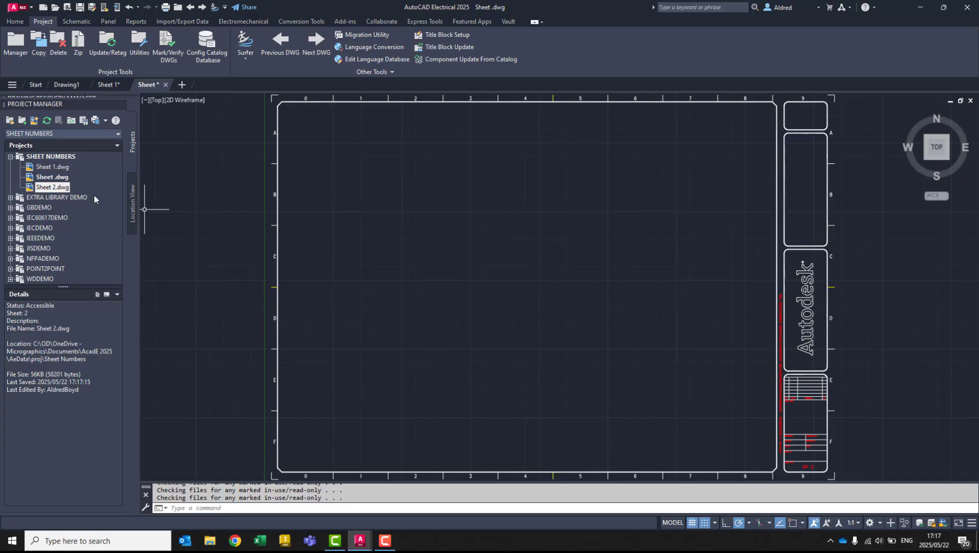
- Review the project's three drawings in order, comparing their sheet details and the 120VAC signal arrow references on Sheet 1 and Sheet 2
{"action": "middle_click_drag", "start_coordinate": [477, 264], "coordinate": [463, 268]}
{"action": "left_click", "coordinate": [52, 176]}
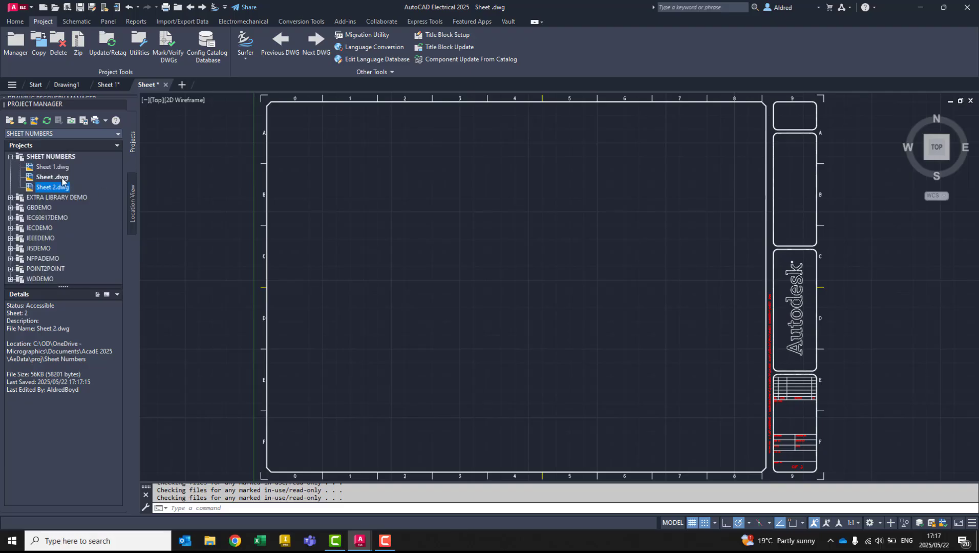
{"action": "left_click", "coordinate": [108, 85]}
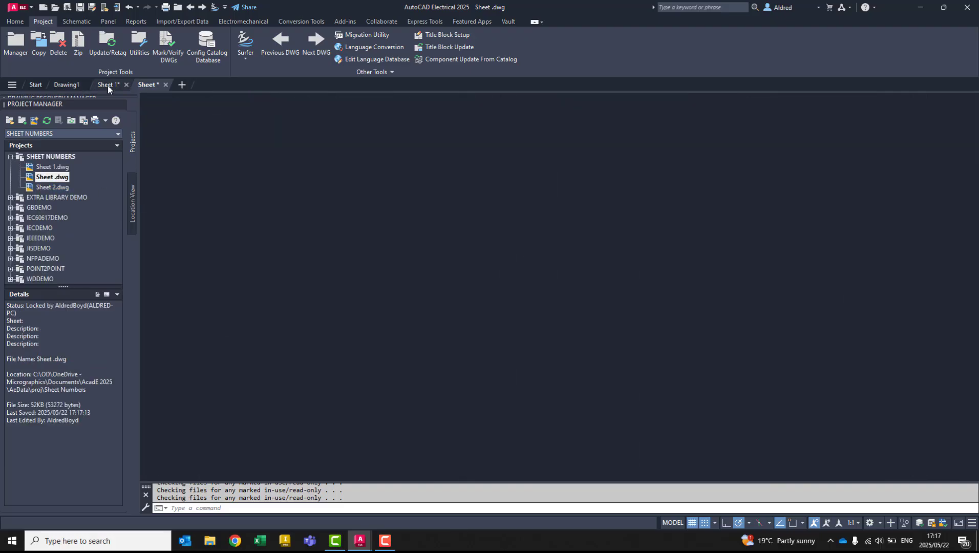
{"action": "left_click", "coordinate": [56, 167]}
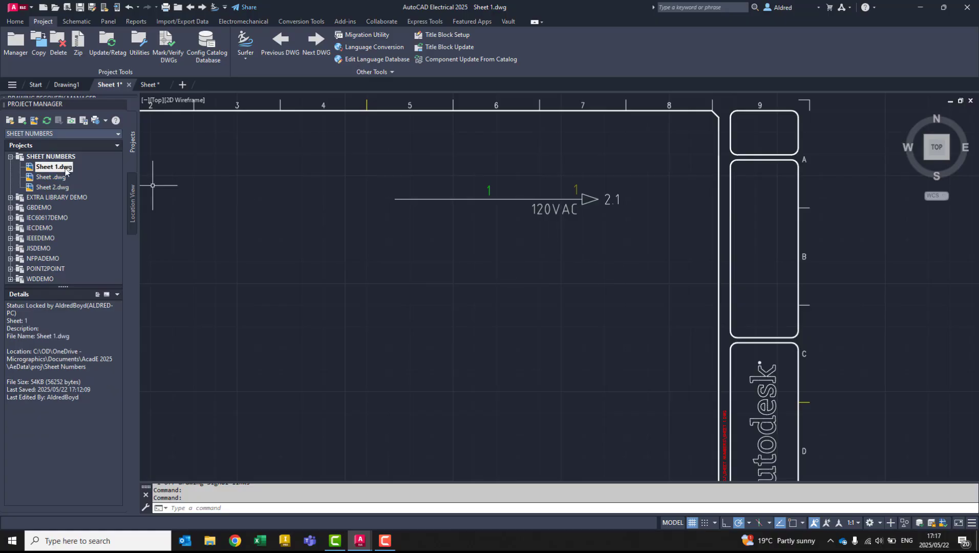
{"action": "double_click", "coordinate": [51, 178]}
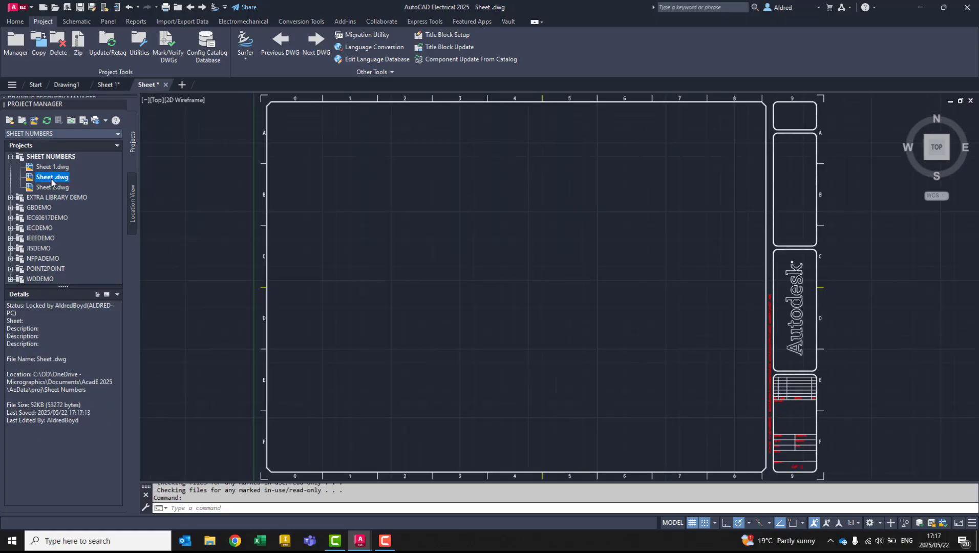
{"action": "double_click", "coordinate": [57, 187]}
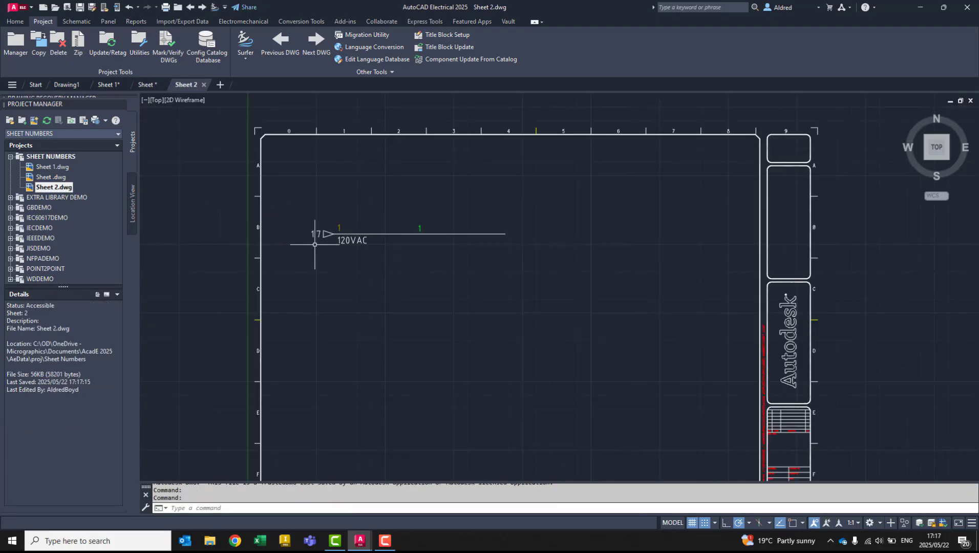
{"action": "double_click", "coordinate": [49, 167]}
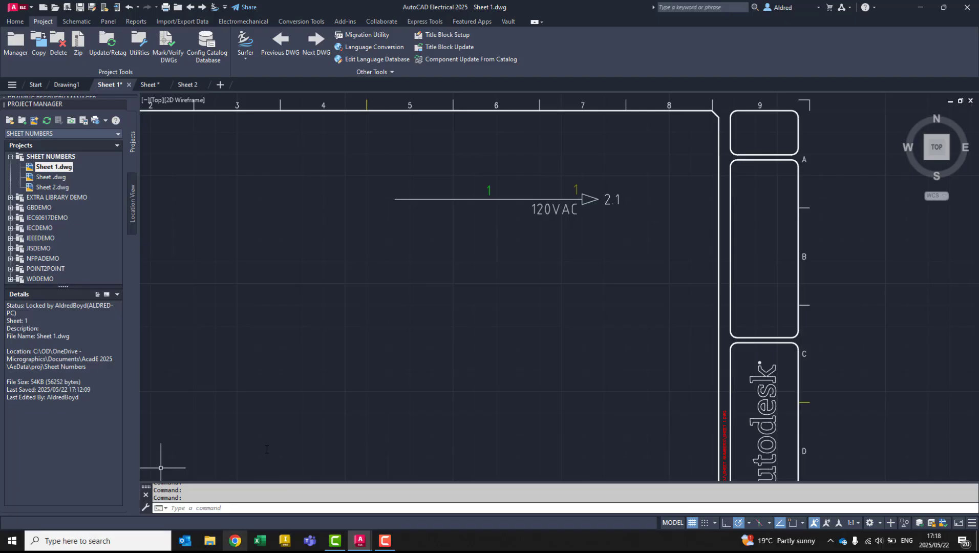
{"action": "left_click", "coordinate": [50, 187]}
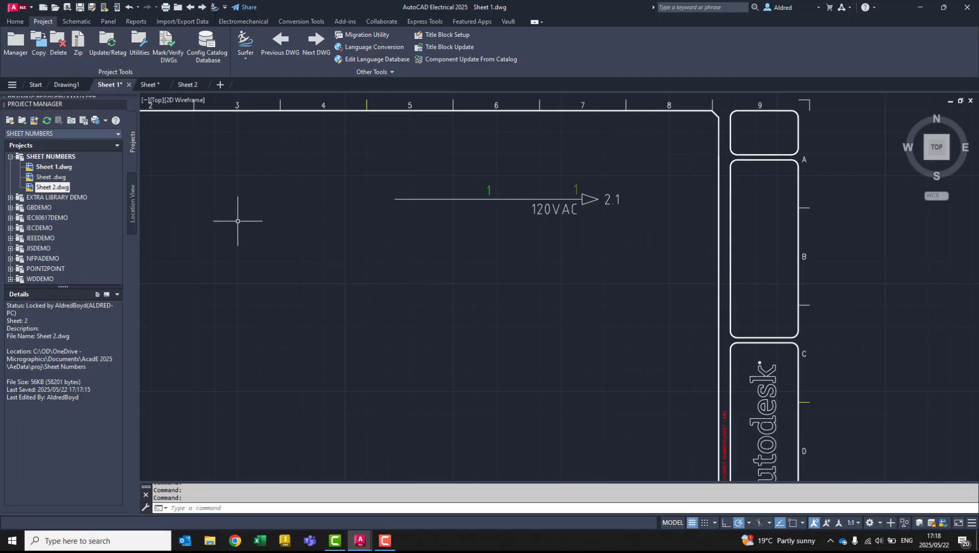
- Run the project-wide update on all three drawings, resequencing sheet values from 1 and updating component cross-references, wire numbers and signals
{"action": "left_click", "coordinate": [106, 45]}
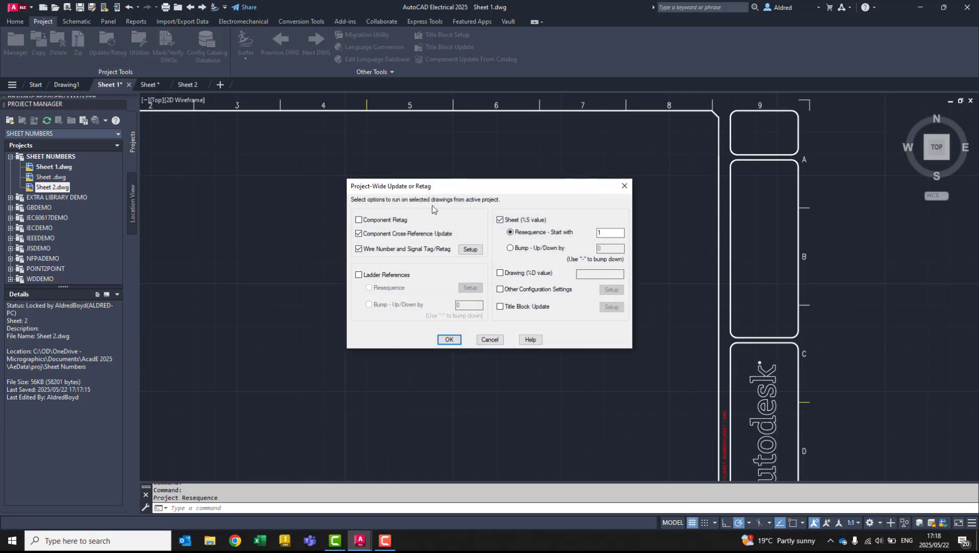
{"action": "left_click_drag", "start_coordinate": [424, 182], "coordinate": [341, 134]}
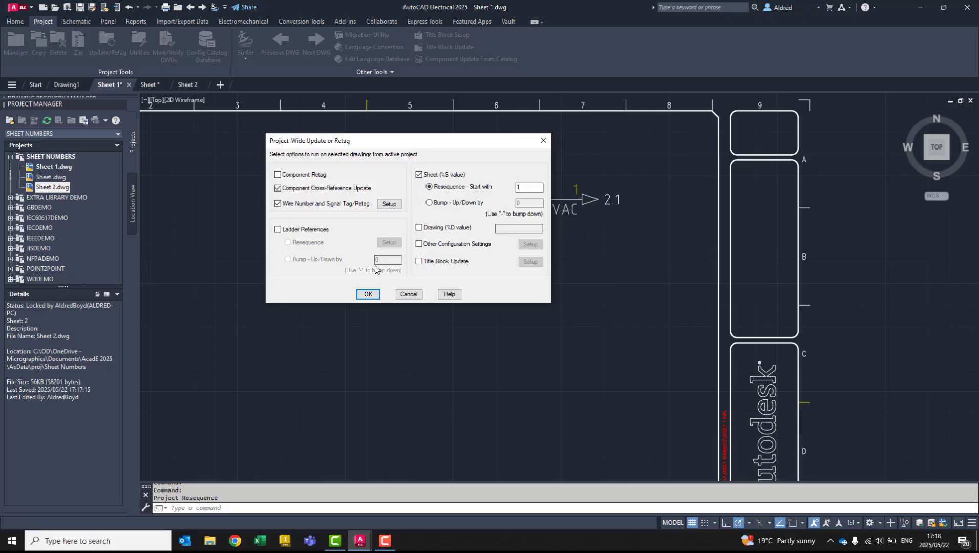
{"action": "left_click", "coordinate": [368, 295]}
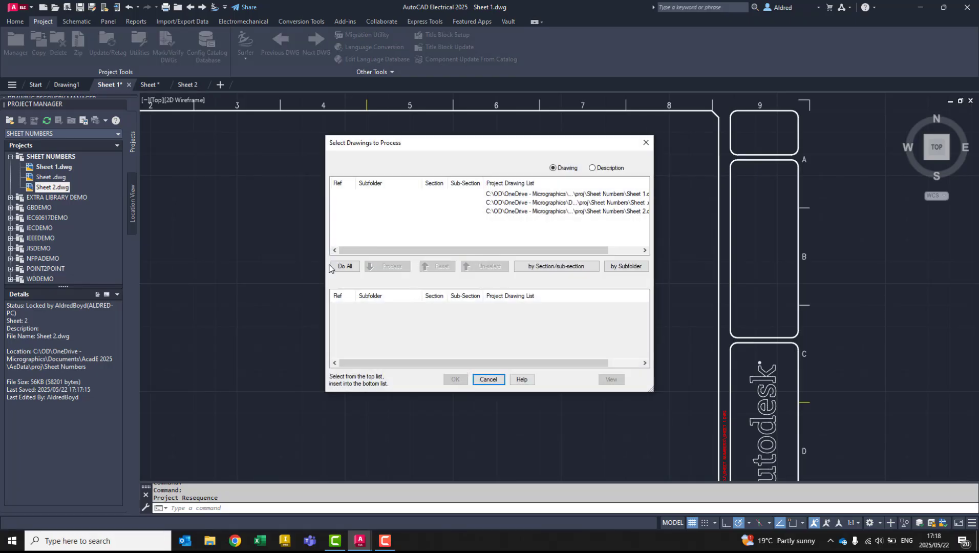
{"action": "left_click", "coordinate": [347, 267]}
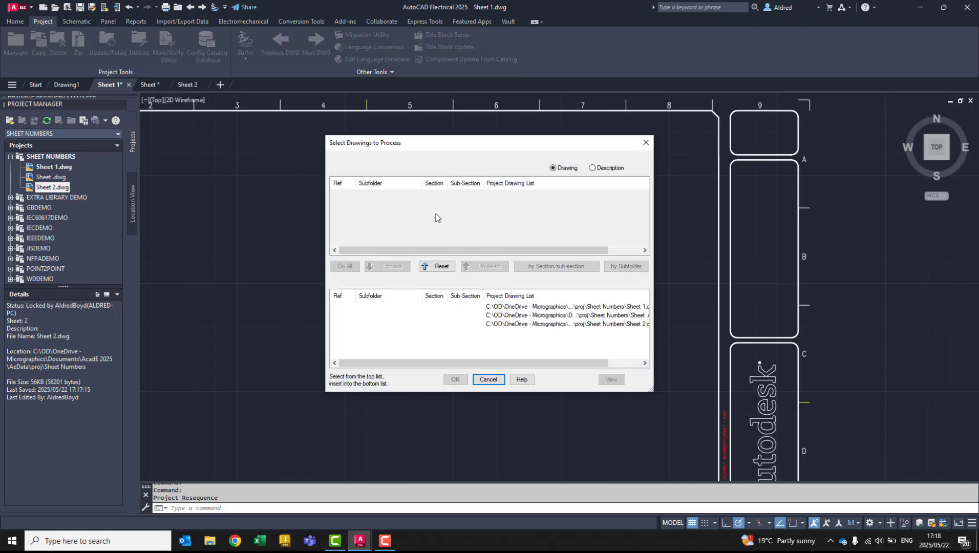
{"action": "left_click", "coordinate": [518, 308]}
{"action": "left_click", "coordinate": [521, 315]}
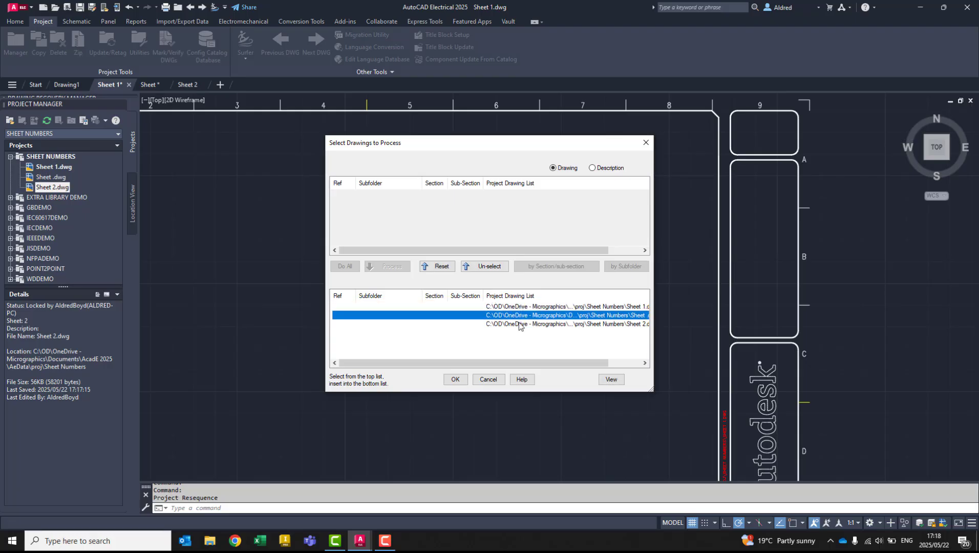
{"action": "left_click", "coordinate": [519, 323]}
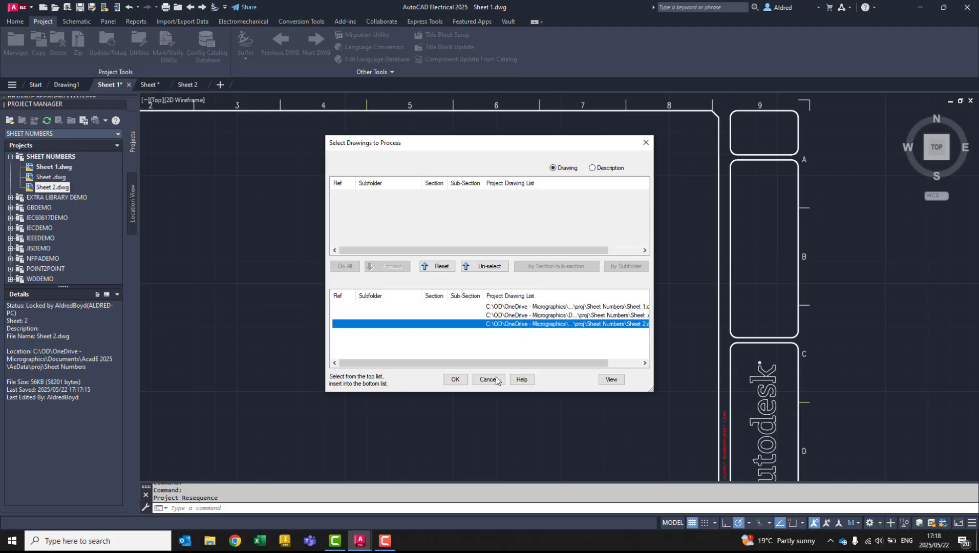
{"action": "left_click", "coordinate": [453, 380]}
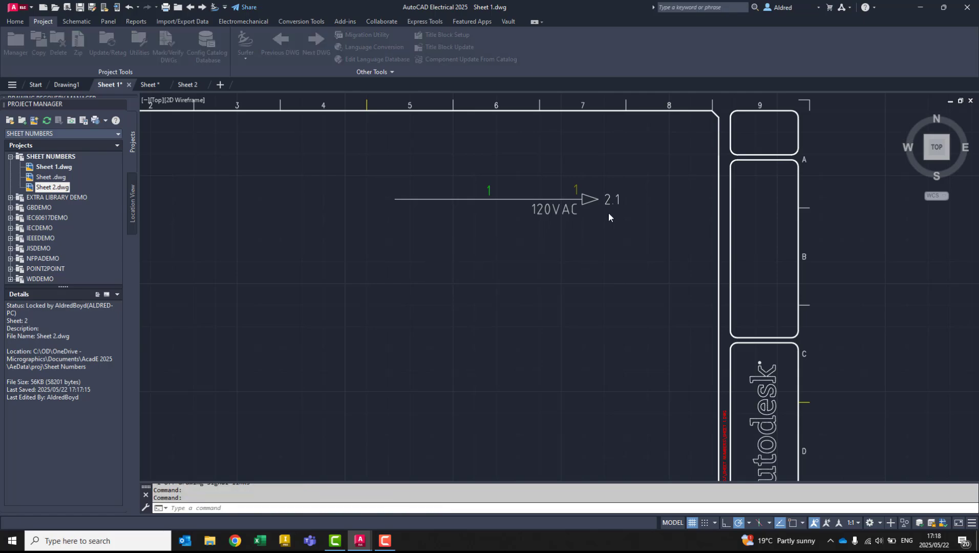
- Check the details of the first project drawing and open the second and third drawings to review their sheet data and signal references
{"action": "left_click", "coordinate": [58, 167]}
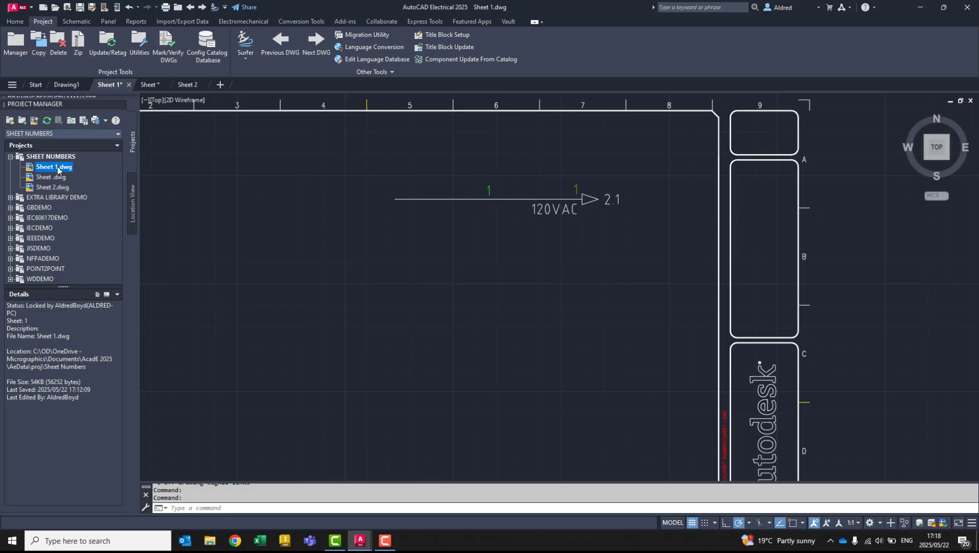
{"action": "double_click", "coordinate": [54, 177]}
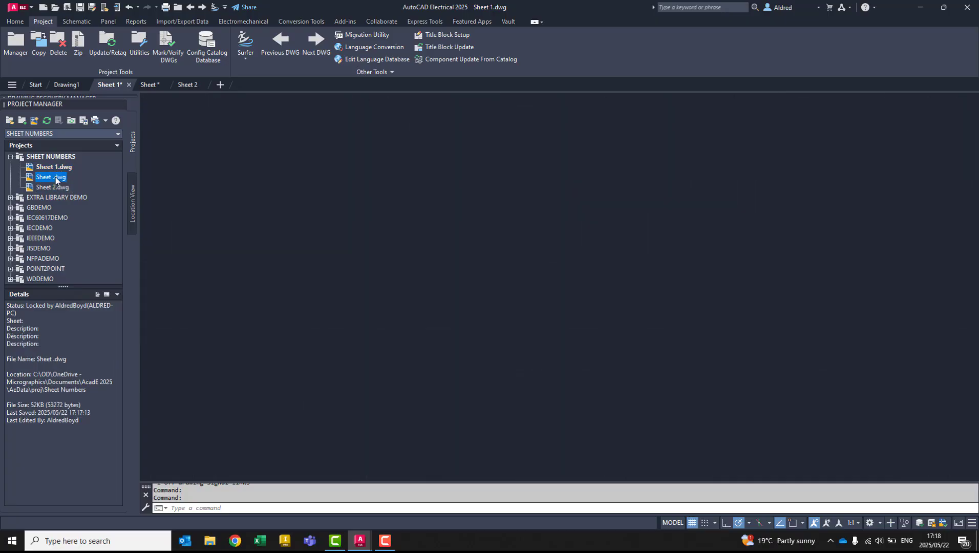
{"action": "double_click", "coordinate": [57, 187]}
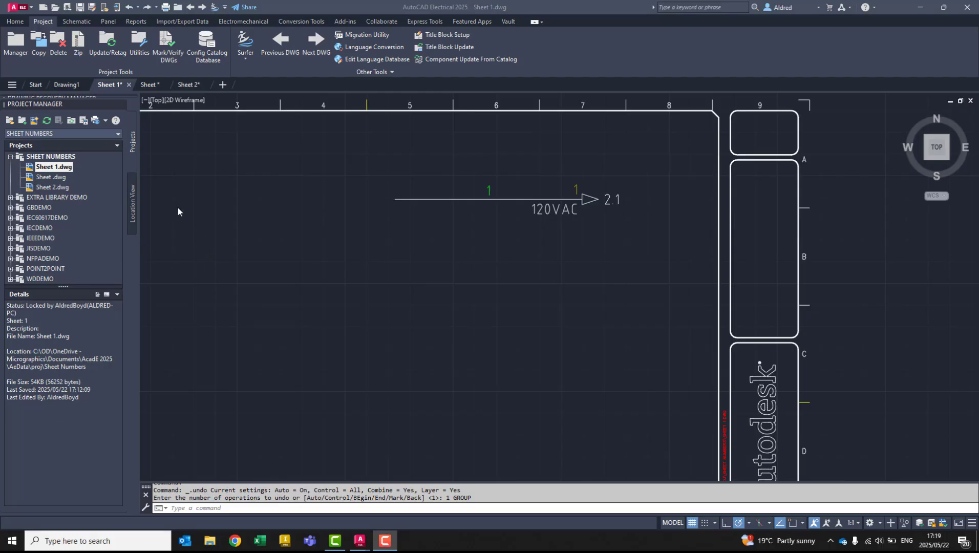
- Rerun the project-wide update on all three drawings, resequencing sheets from 1 with component cross-reference and wire number and signal updates
{"action": "left_click", "coordinate": [109, 47]}
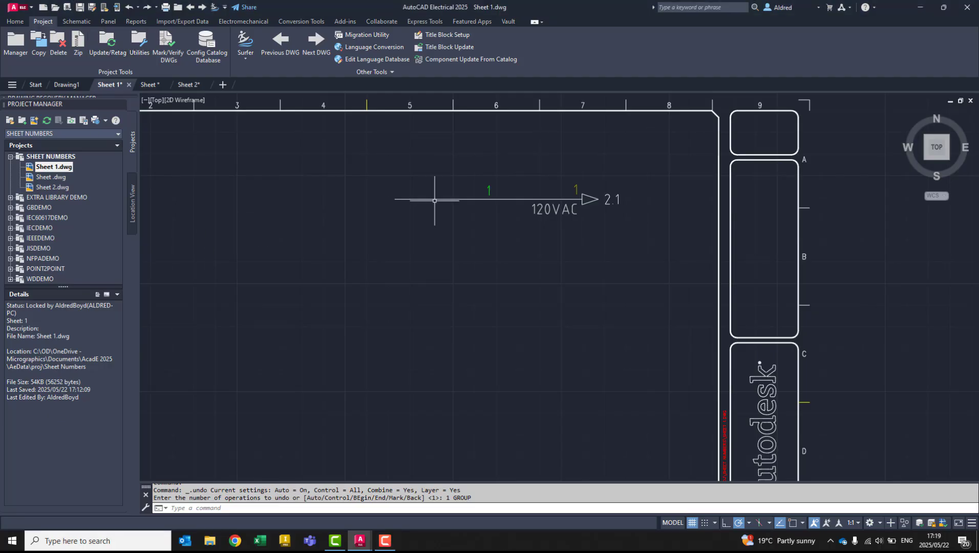
{"action": "left_click", "coordinate": [109, 47]}
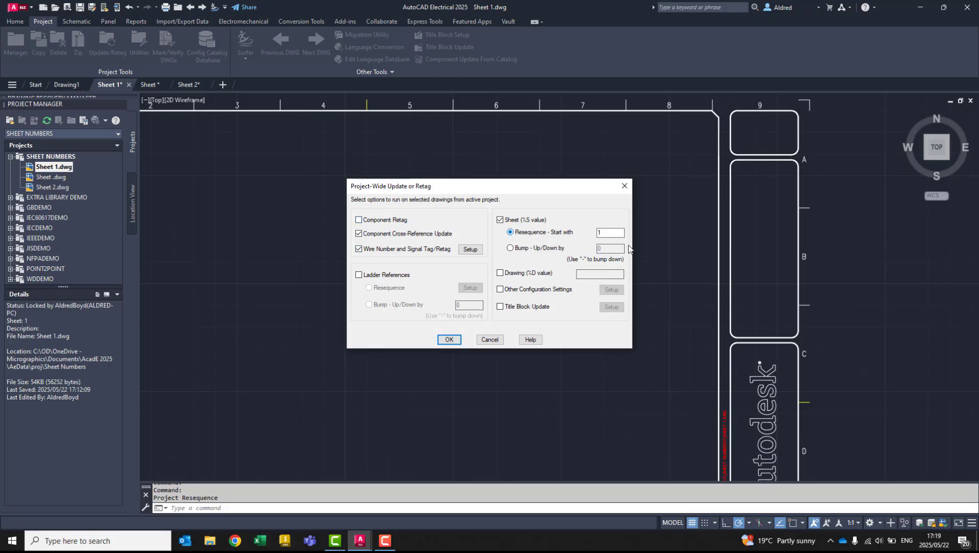
{"action": "left_click", "coordinate": [449, 340]}
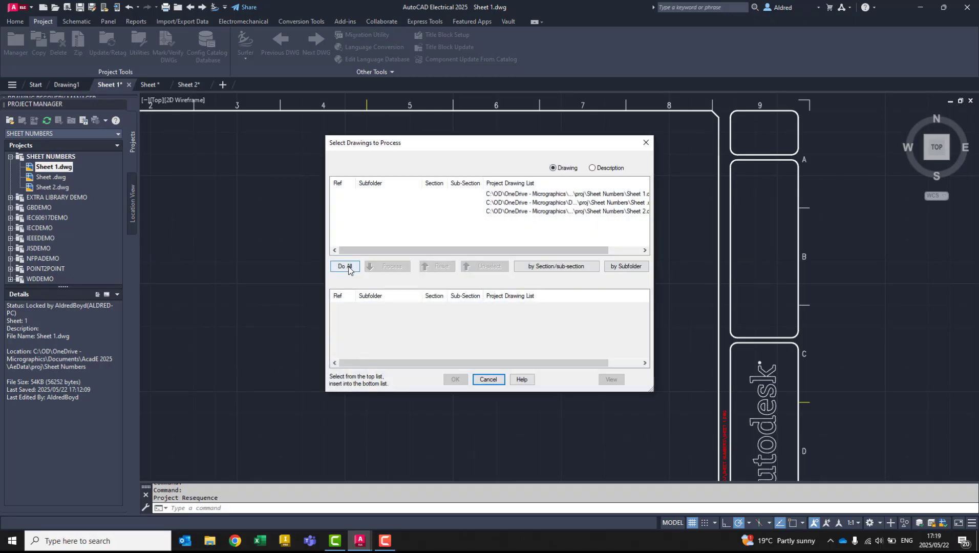
{"action": "left_click", "coordinate": [345, 267]}
{"action": "left_click", "coordinate": [455, 379]}
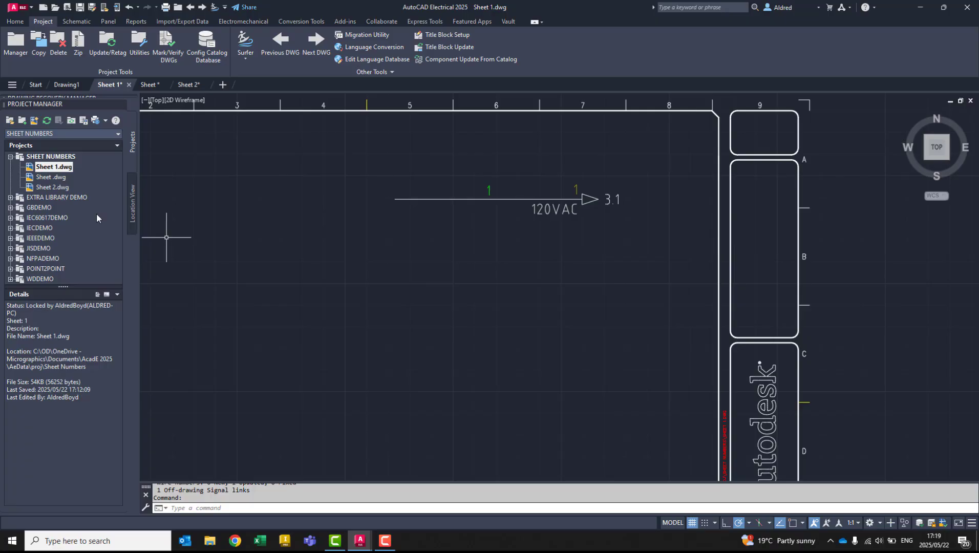
- Review the project-wide update options alongside the 120VAC signal arrow on Sheet 1 without processing the drawings again
{"action": "left_click", "coordinate": [105, 38]}
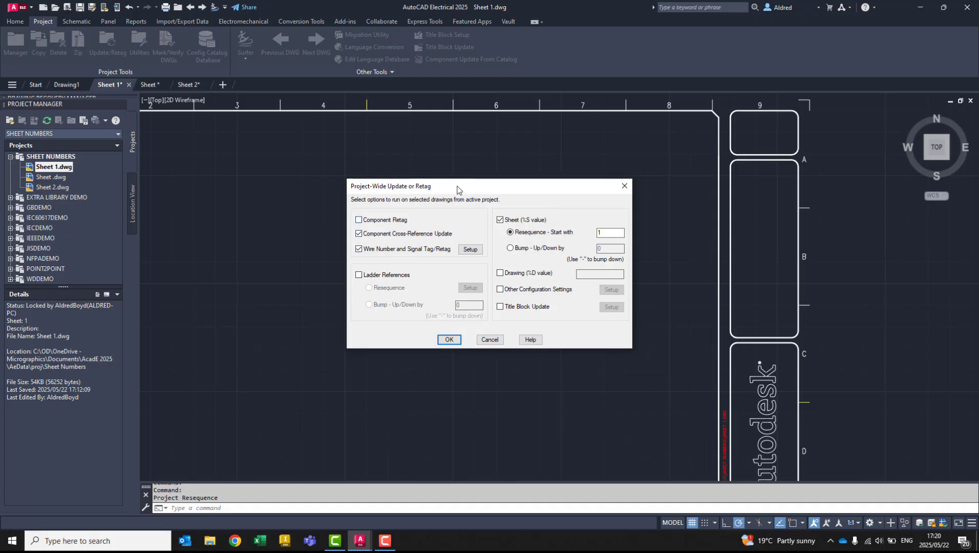
{"action": "left_click_drag", "start_coordinate": [457, 190], "coordinate": [368, 153]}
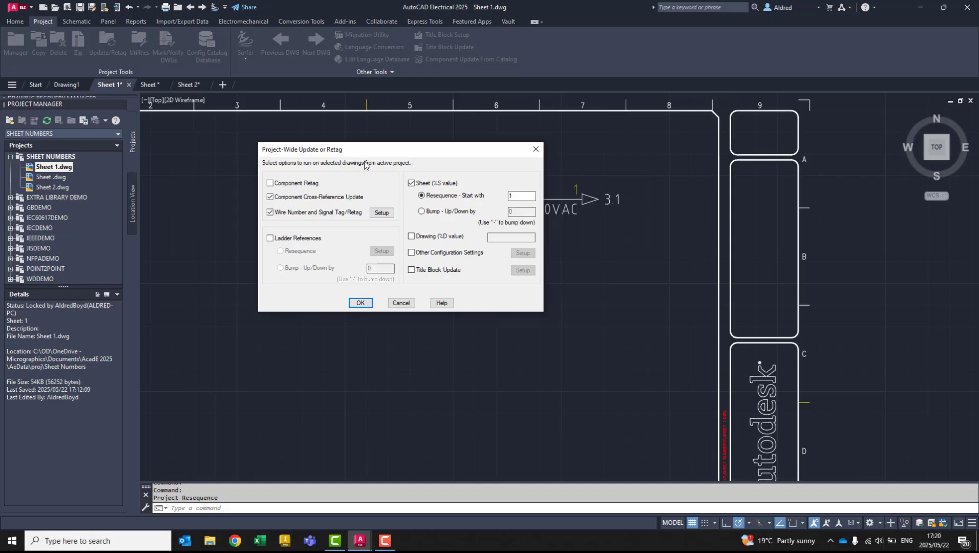
{"action": "left_click_drag", "start_coordinate": [365, 157], "coordinate": [329, 159]}
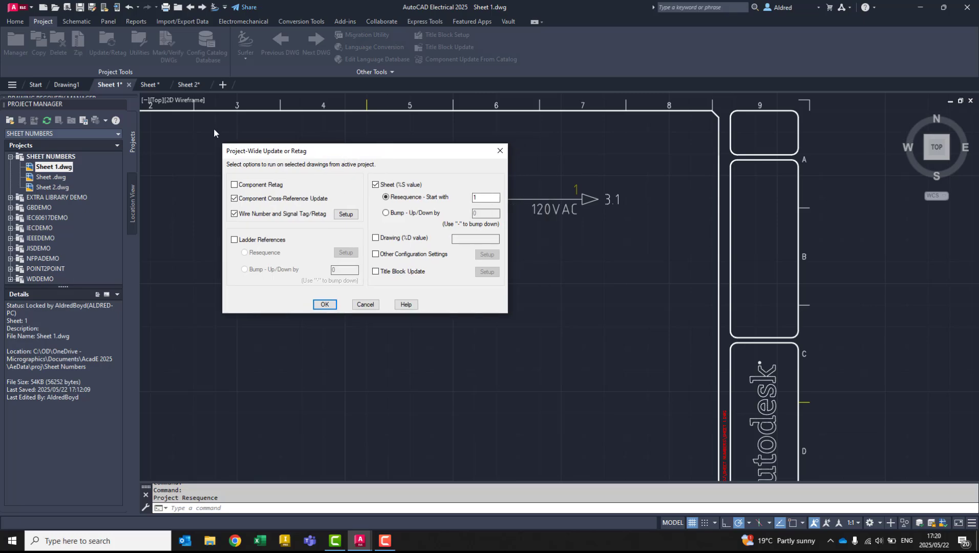
{"action": "left_click", "coordinate": [325, 304]}
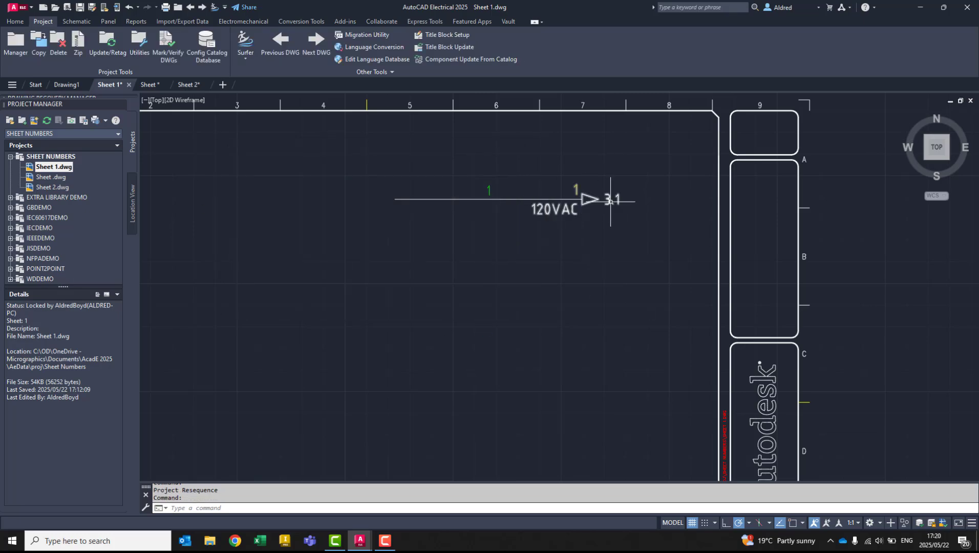
- Surf from the 120VAC source arrow on Sheet 1 to its destination reference 3,1 and inspect the arrow there
{"action": "left_click", "coordinate": [214, 9]}
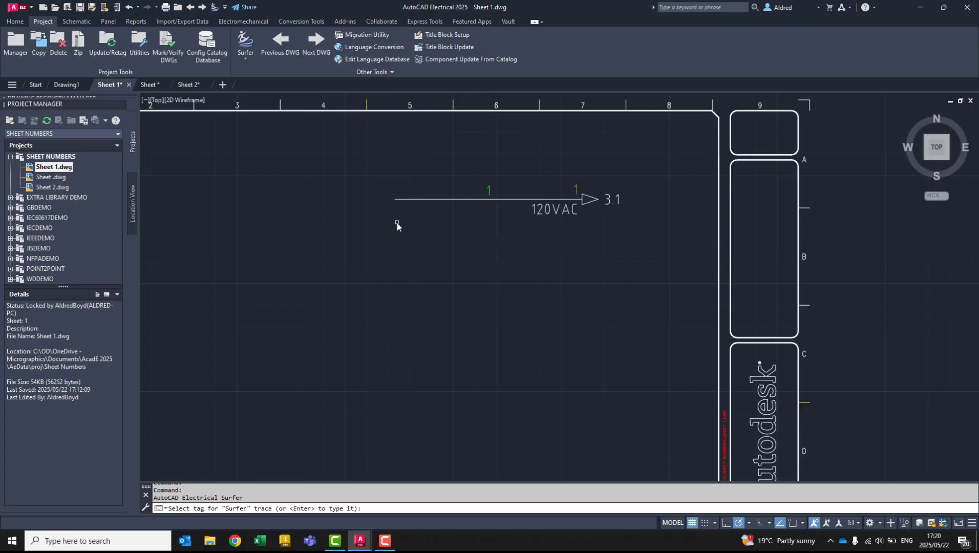
{"action": "left_click", "coordinate": [598, 210]}
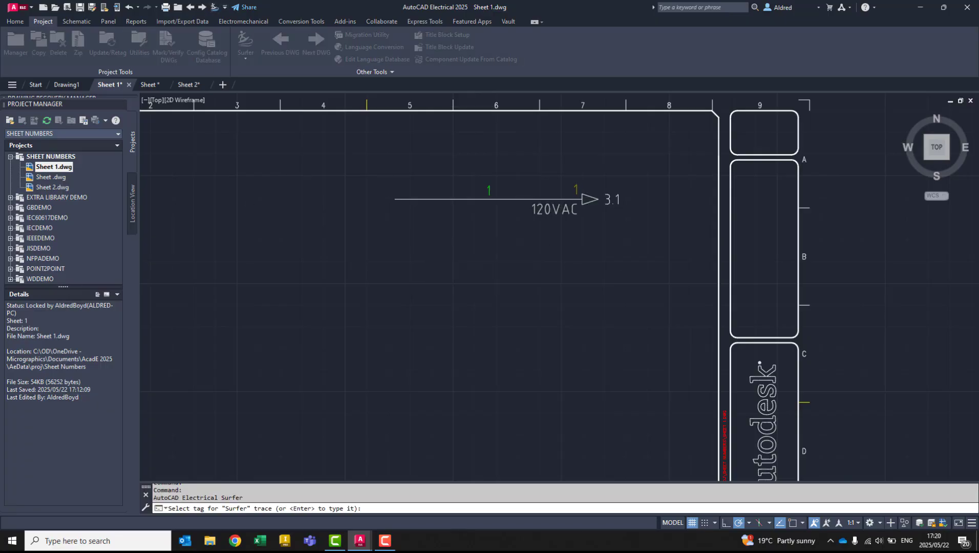
{"action": "left_click", "coordinate": [457, 340]}
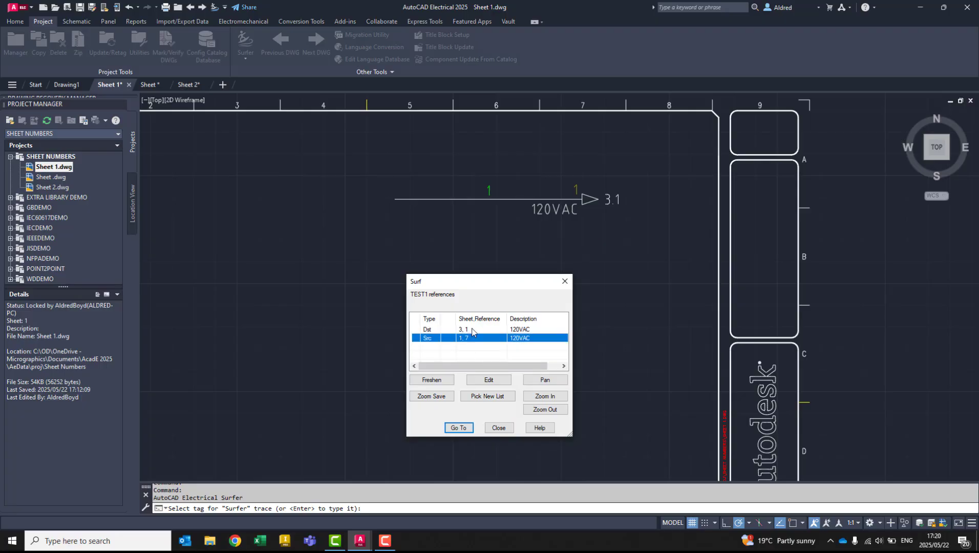
{"action": "left_click", "coordinate": [472, 331]}
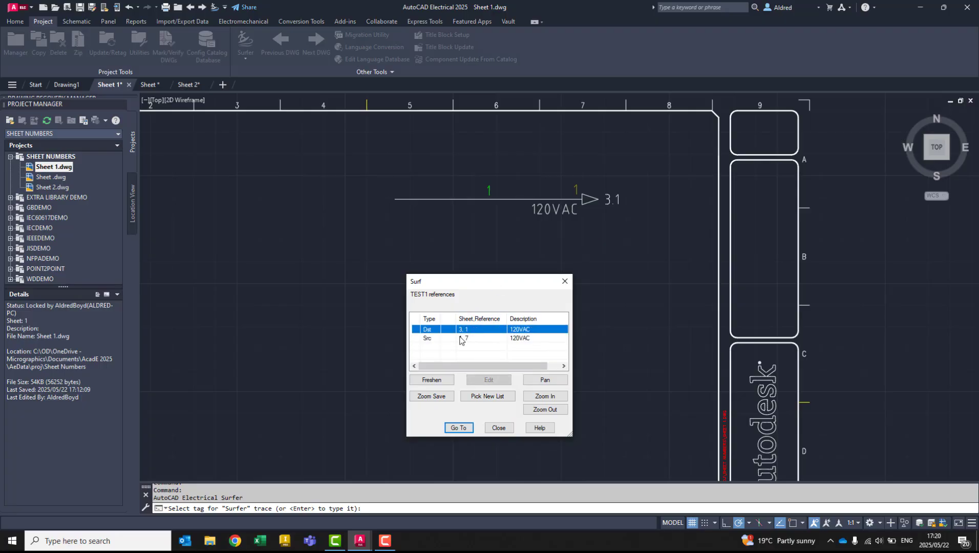
{"action": "left_click", "coordinate": [460, 428]}
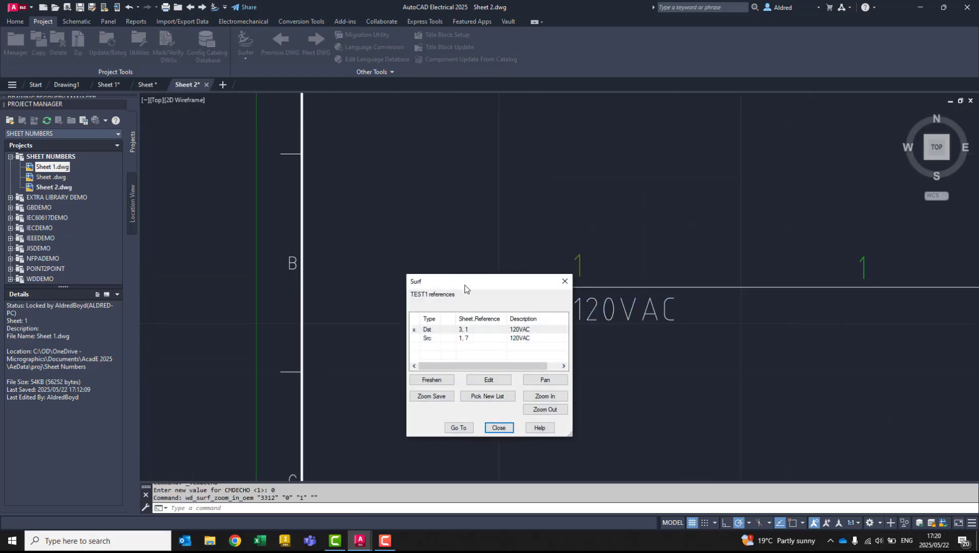
{"action": "left_click_drag", "start_coordinate": [465, 289], "coordinate": [360, 159]}
{"action": "left_click", "coordinate": [394, 298]}
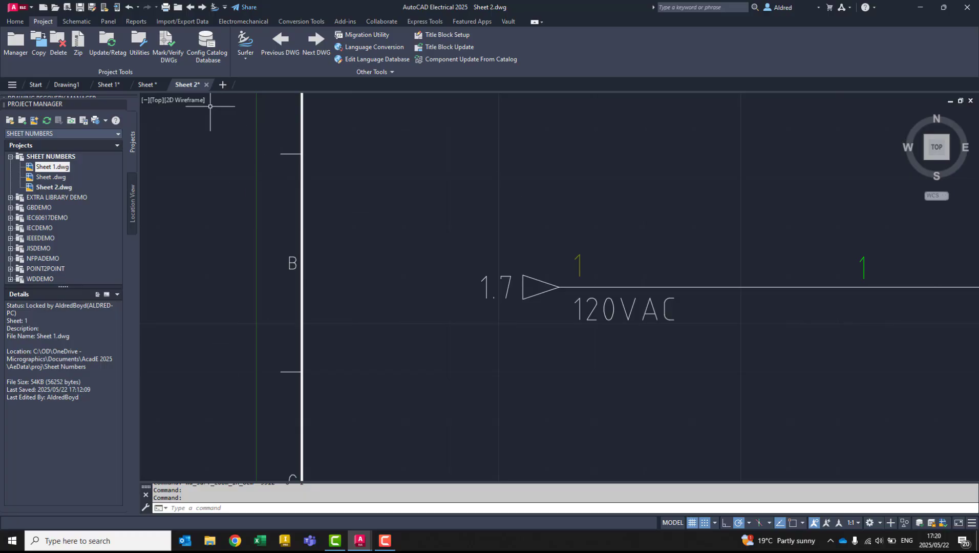
{"action": "middle_click_drag", "start_coordinate": [702, 392], "coordinate": [668, 382]}
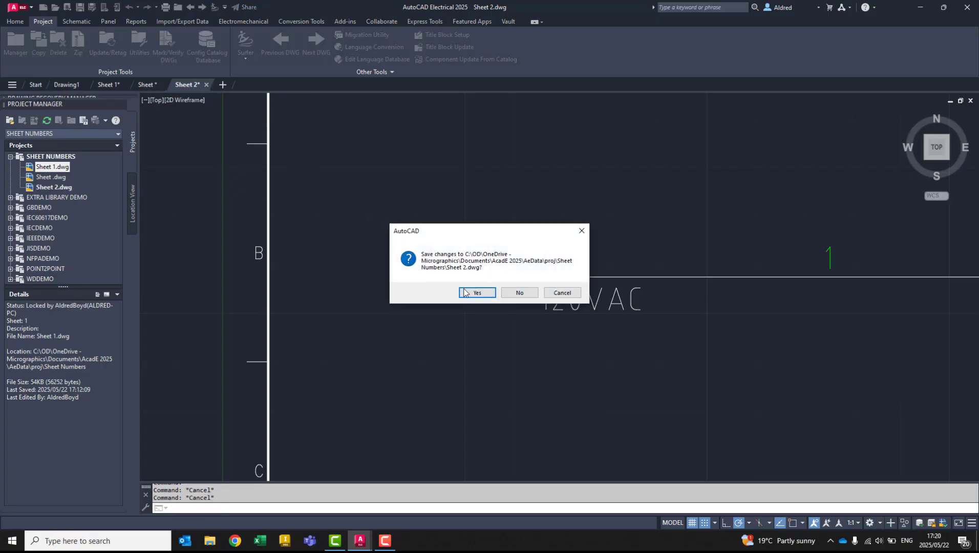
- Save and close Sheet 2.dwg and the inserted Sheet .dwg, keeping Sheet 1.dwg open
{"action": "left_click", "coordinate": [476, 294]}
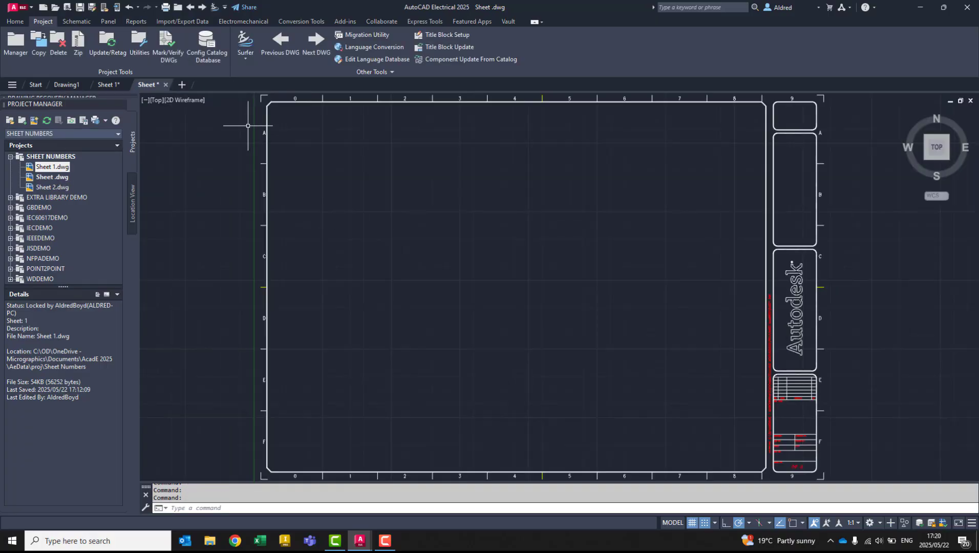
{"action": "left_click", "coordinate": [166, 84]}
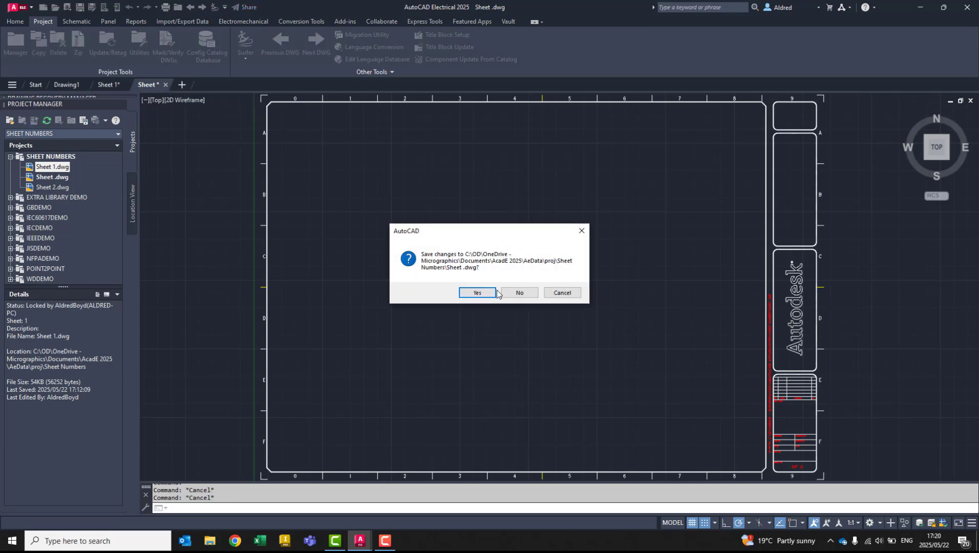
{"action": "left_click", "coordinate": [476, 293]}
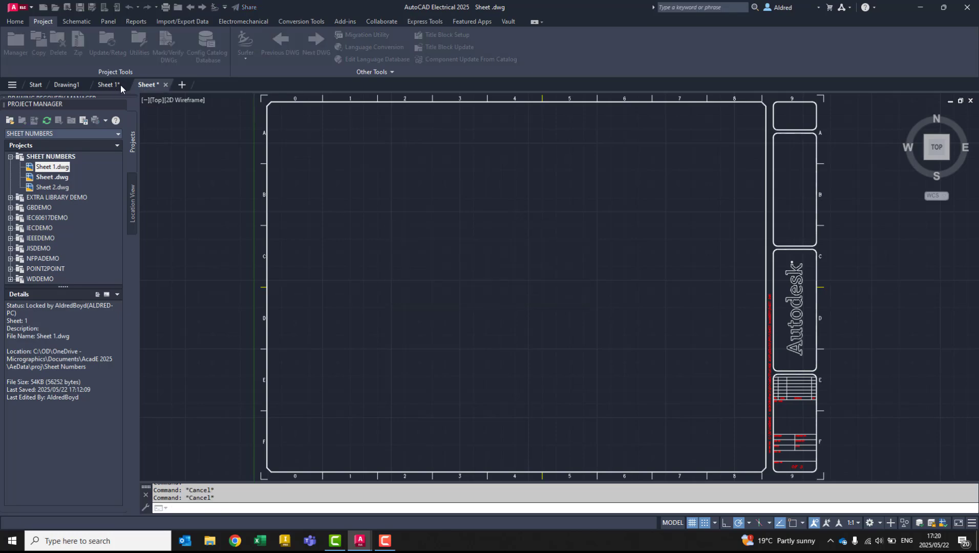
{"action": "left_click", "coordinate": [129, 85]}
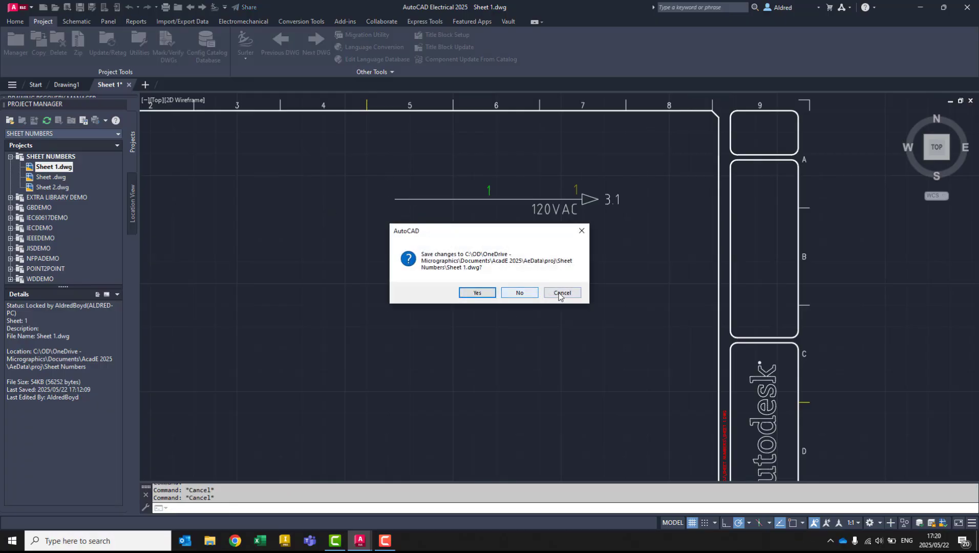
{"action": "left_click", "coordinate": [561, 293]}
{"action": "left_click", "coordinate": [54, 178]}
{"action": "right_click", "coordinate": [54, 178]}
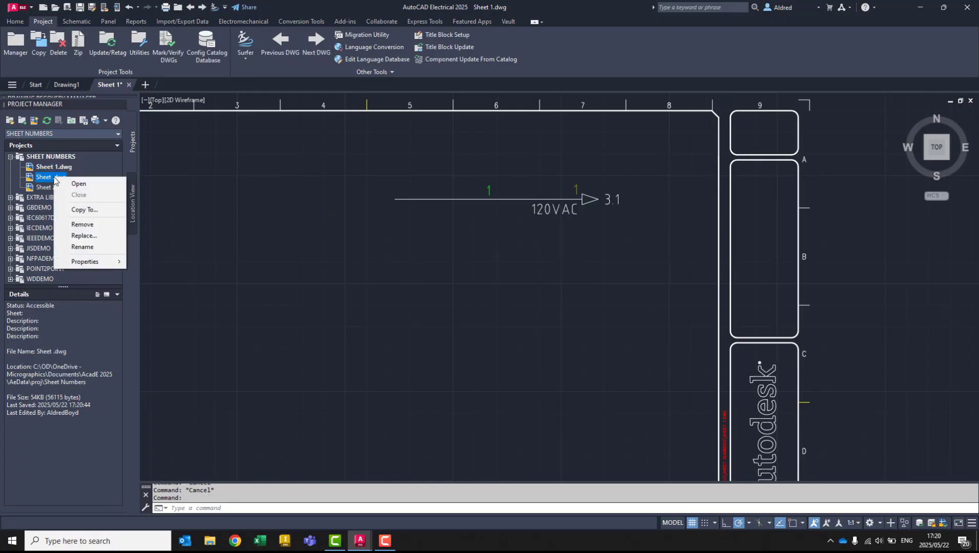
{"action": "left_click", "coordinate": [53, 188]}
{"action": "right_click", "coordinate": [53, 190]}
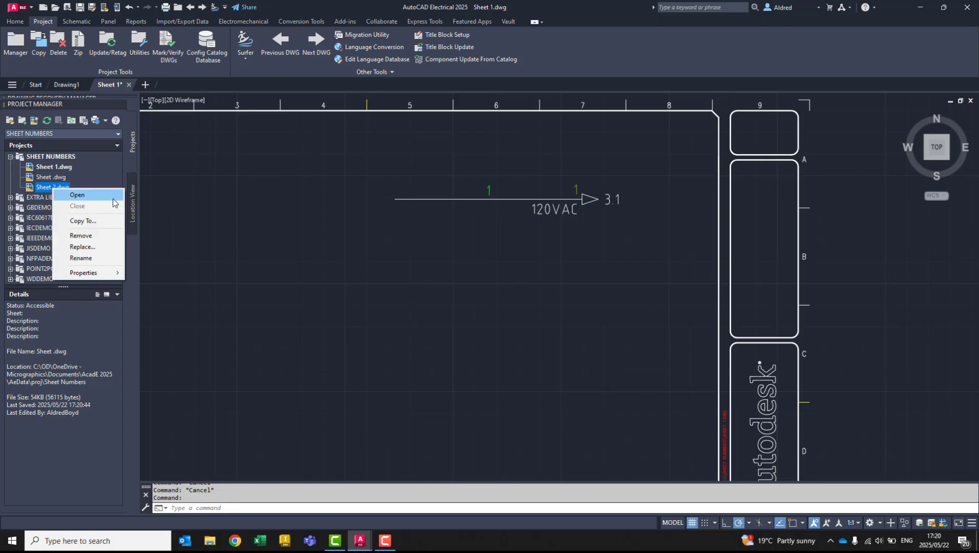
{"action": "left_click", "coordinate": [82, 258]}
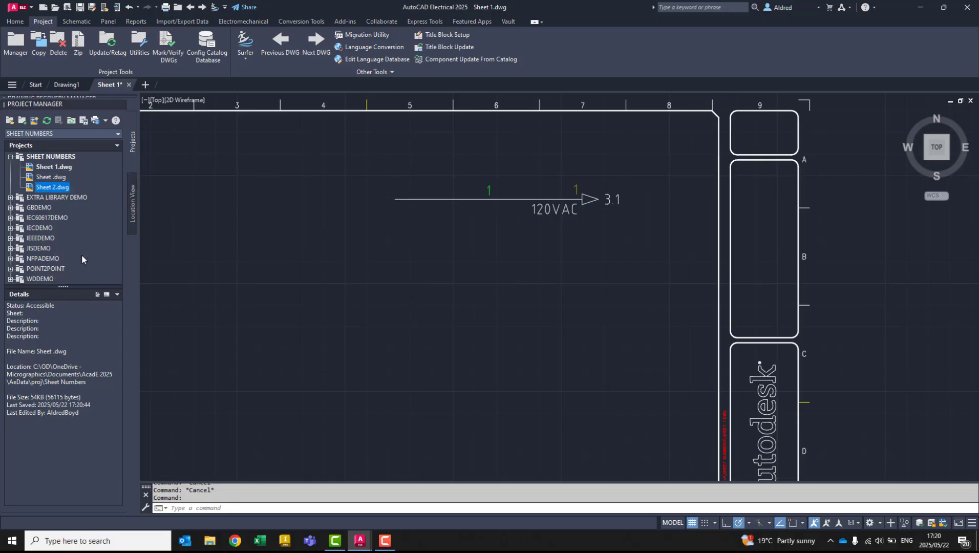
{"action": "right_click", "coordinate": [56, 191]}
{"action": "left_click", "coordinate": [374, 328]}
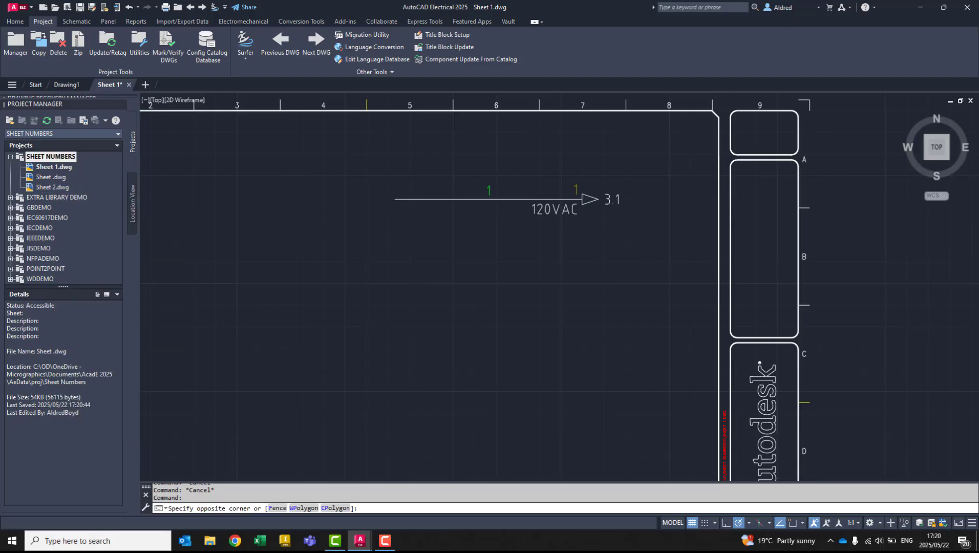
{"action": "key", "text": "Escape"}
- Rename the project's last drawing from Sheet 2.dwg to Sheet 3.dwg
{"action": "right_click", "coordinate": [58, 188]}
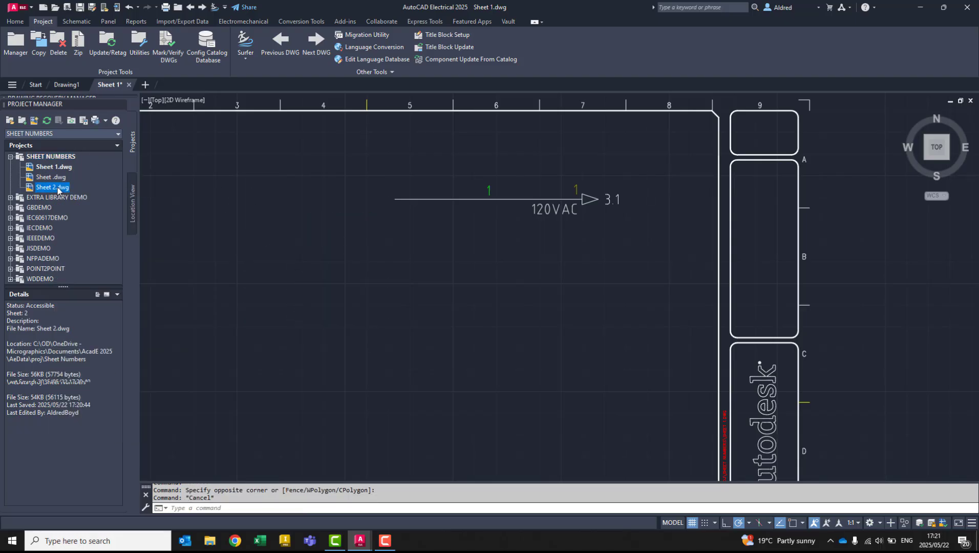
{"action": "left_click", "coordinate": [86, 255]}
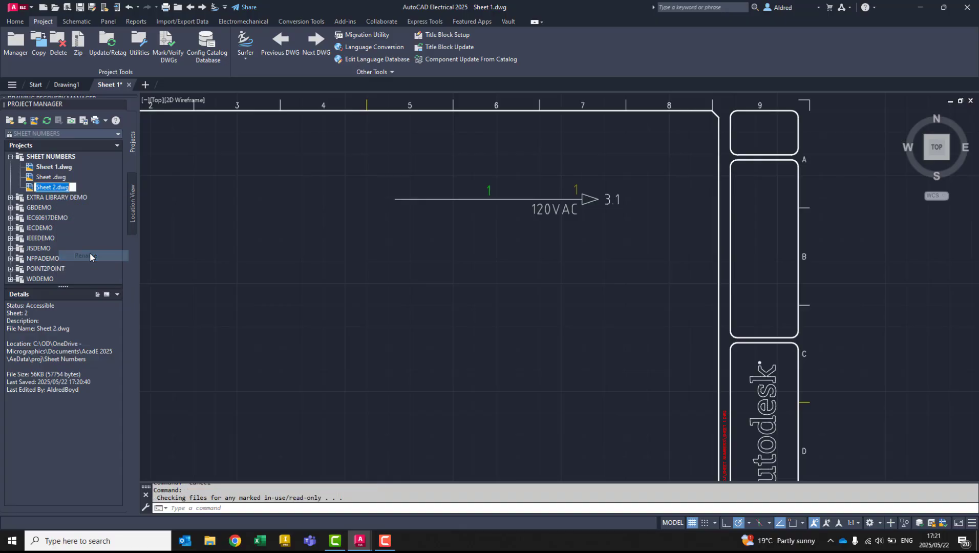
{"action": "key", "text": "End"}
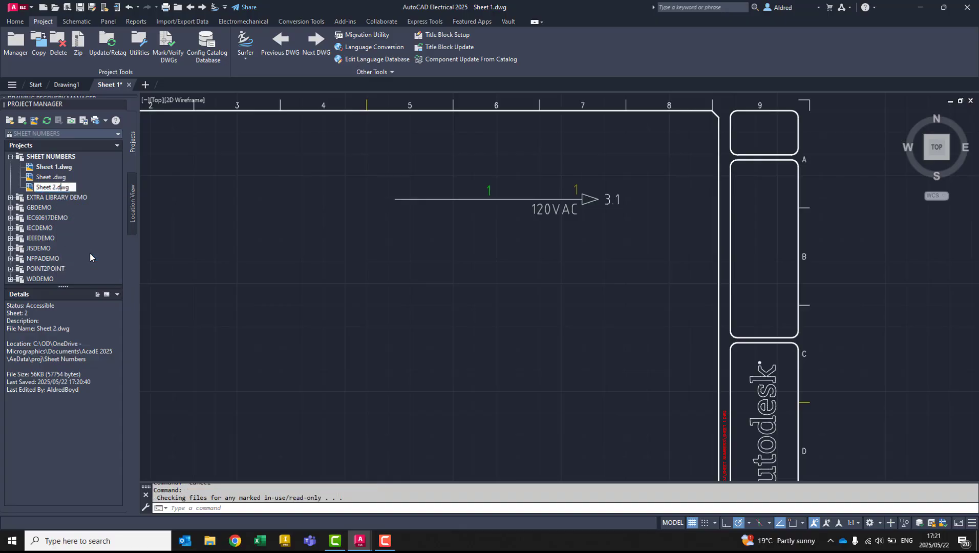
{"action": "key", "text": "Left"}
{"action": "key", "text": "Left"}
{"action": "key", "text": "BackSpace"}
{"action": "type", "text": "3"}
{"action": "key", "text": "Return"}
- Rename the inserted middle drawing, Sheet .dwg, to Sheet 2.dwg
{"action": "right_click", "coordinate": [58, 176]}
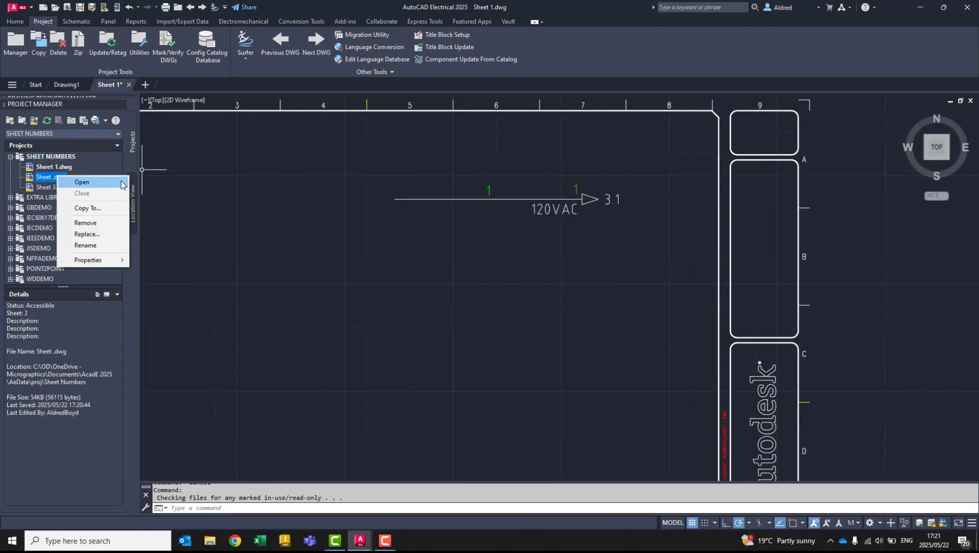
{"action": "left_click", "coordinate": [97, 243]}
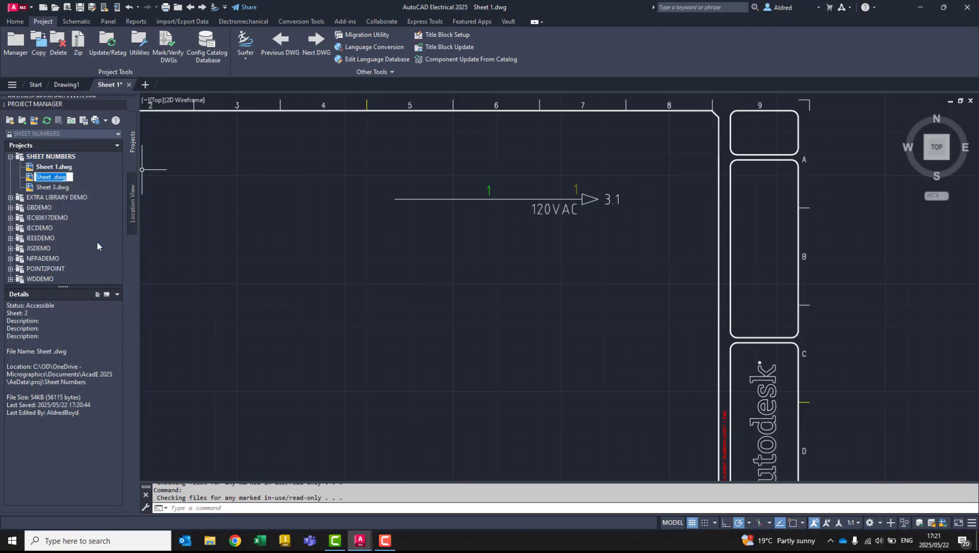
{"action": "key", "text": "Left"}
{"action": "key", "text": "Left"}
{"action": "type", "text": "2"}
{"action": "key", "text": "Return"}
- Open the project-wide update or retag options to review the sheet resequencing and cross-reference settings
{"action": "scroll", "coordinate": [529, 255], "scroll_direction": "down", "scroll_amount": 5}
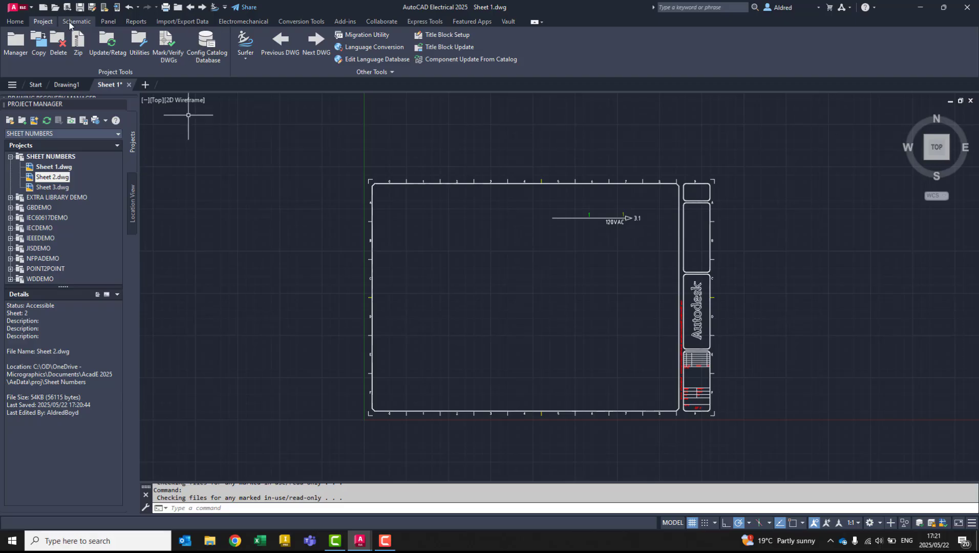
{"action": "left_click", "coordinate": [77, 21]}
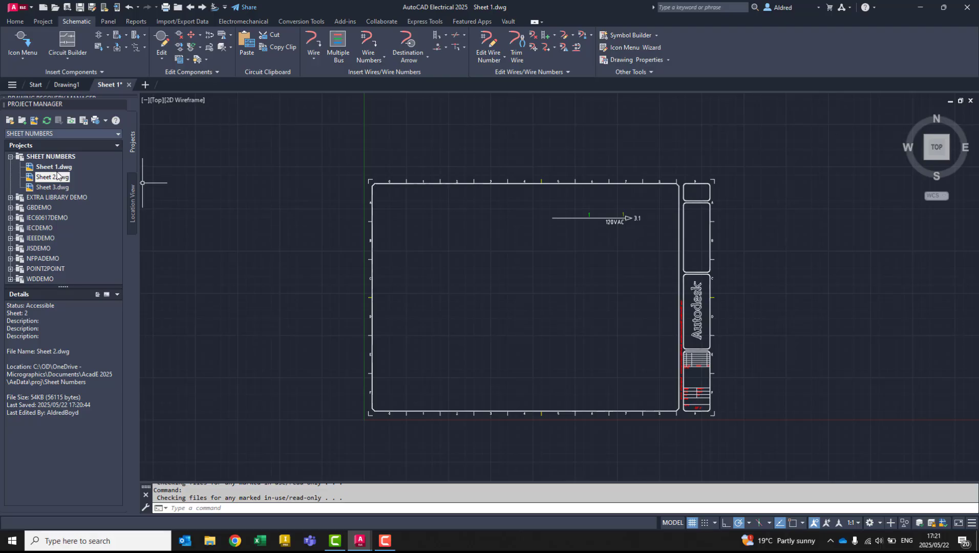
{"action": "left_click", "coordinate": [43, 20]}
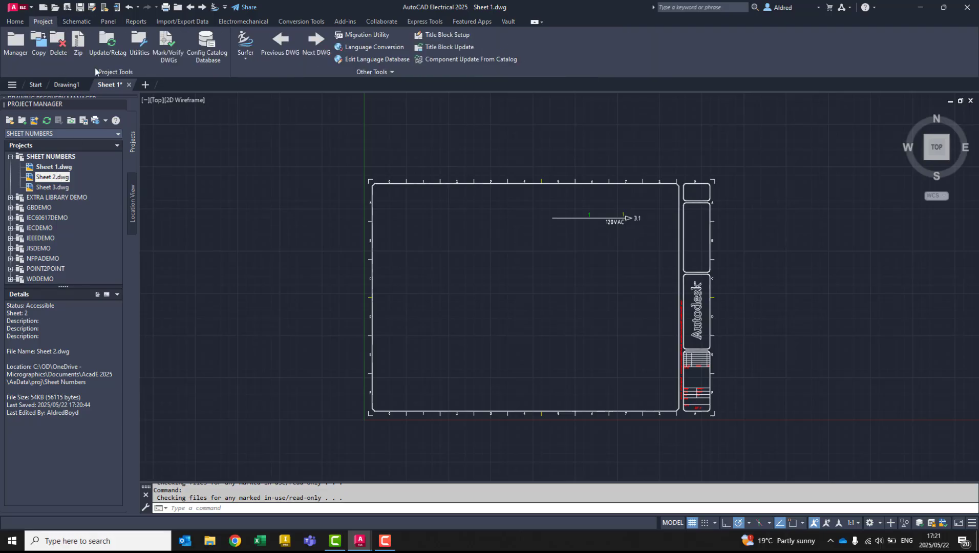
{"action": "left_click", "coordinate": [107, 47]}
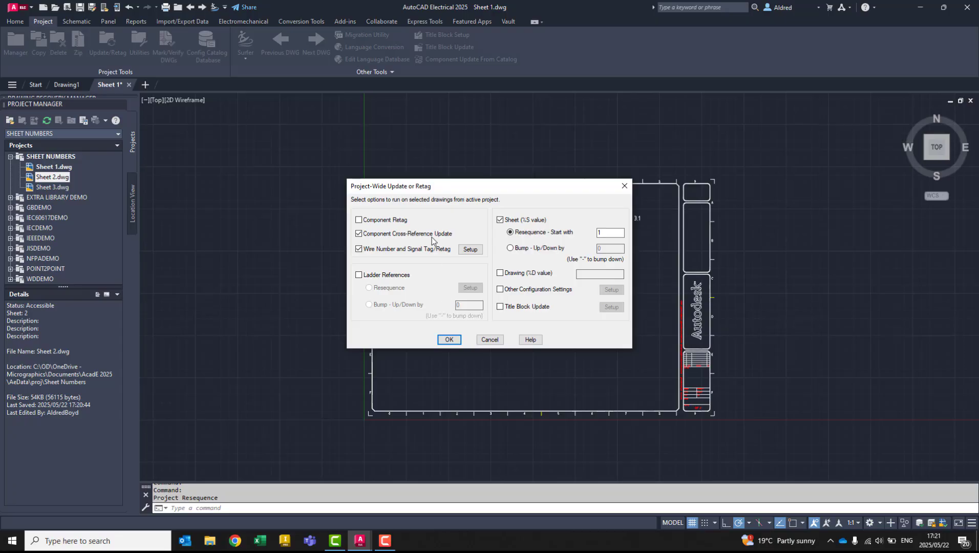